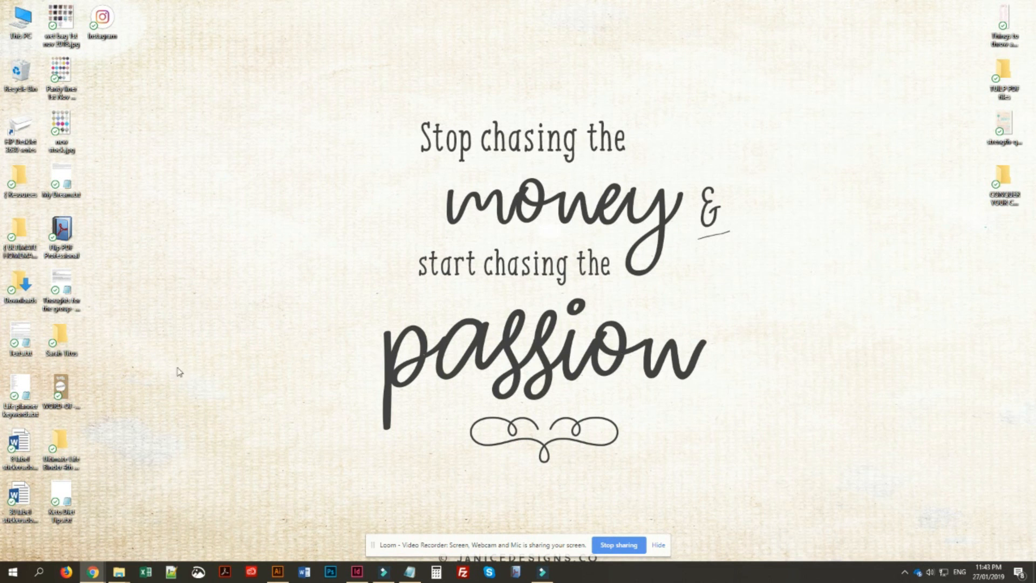
- Open Goal Setting_Introduction_Vol 1_A4.indd from the { Templates folder in InDesign and switch the toolbox to a single column
mouse_move(119, 572)
click(54, 537)
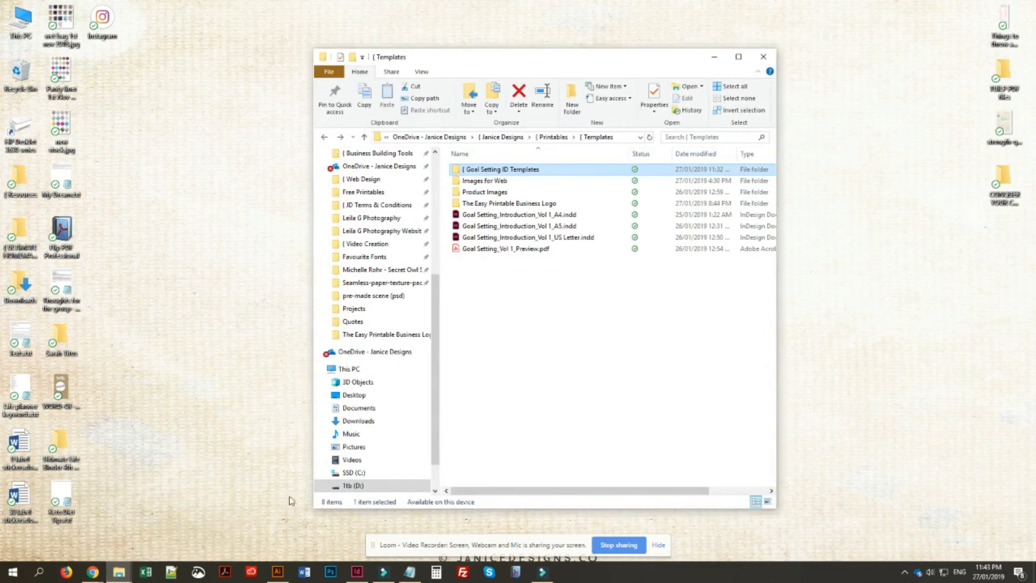
click(540, 396)
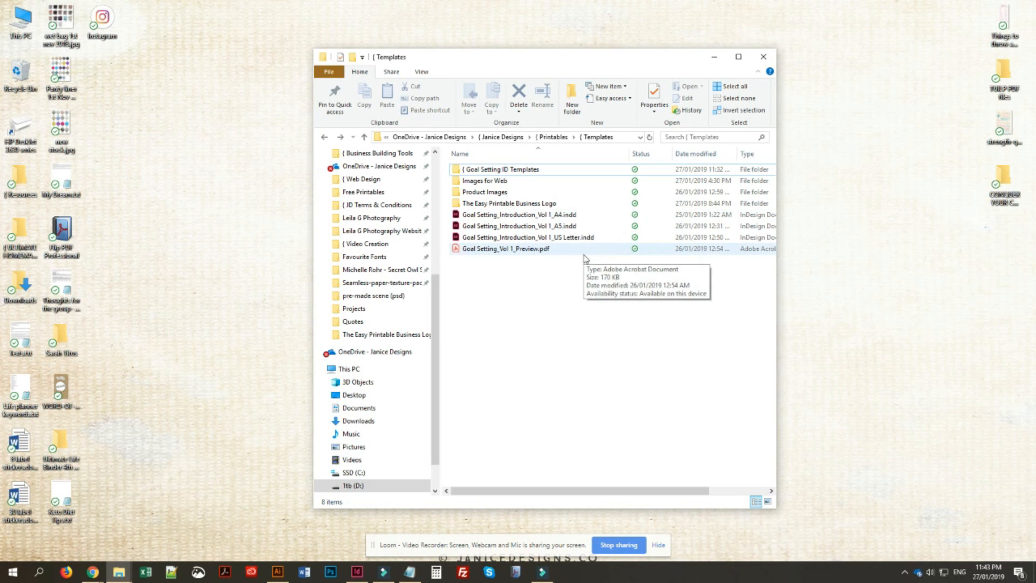
double_click(488, 169)
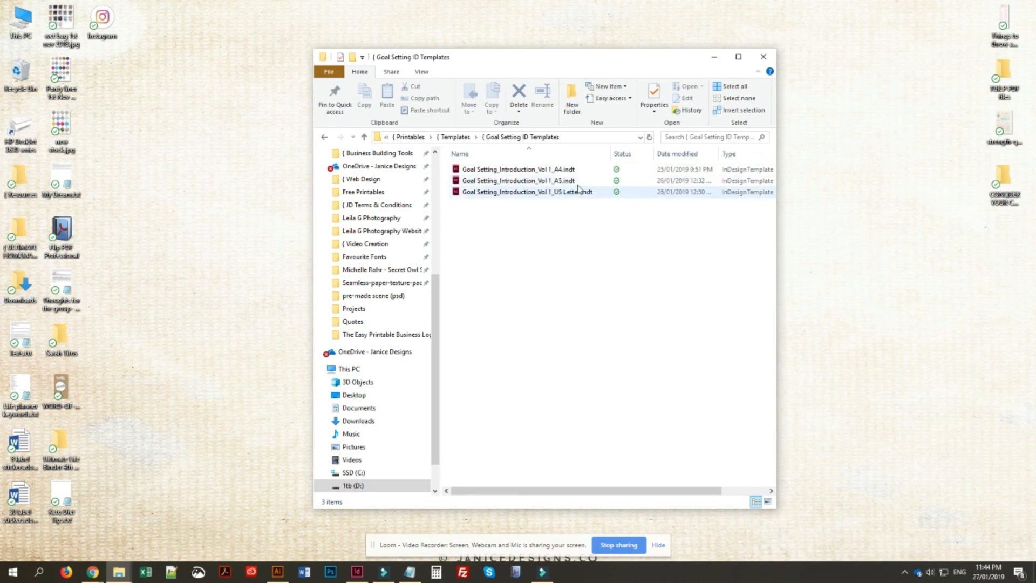
click(325, 138)
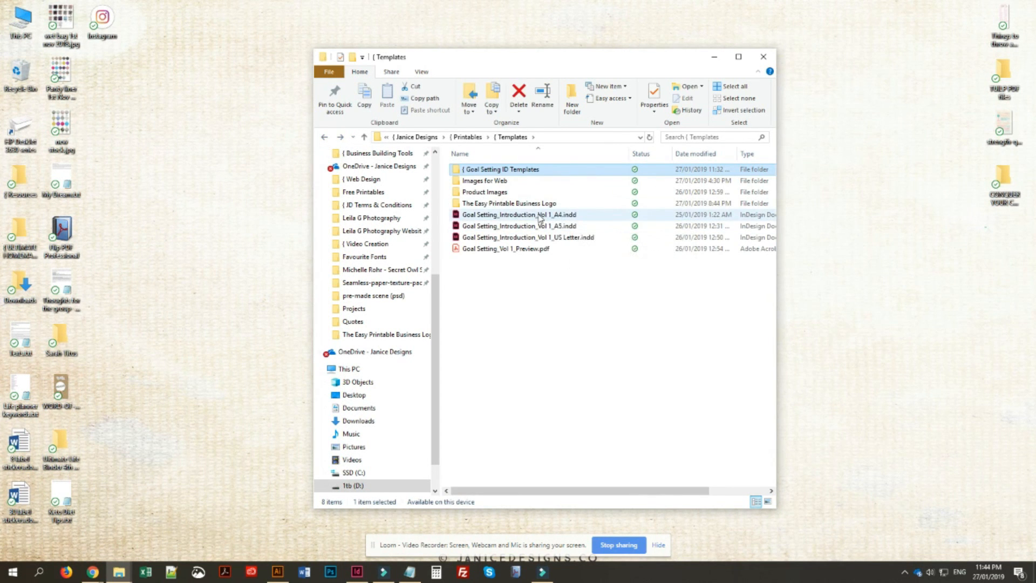
double_click(541, 214)
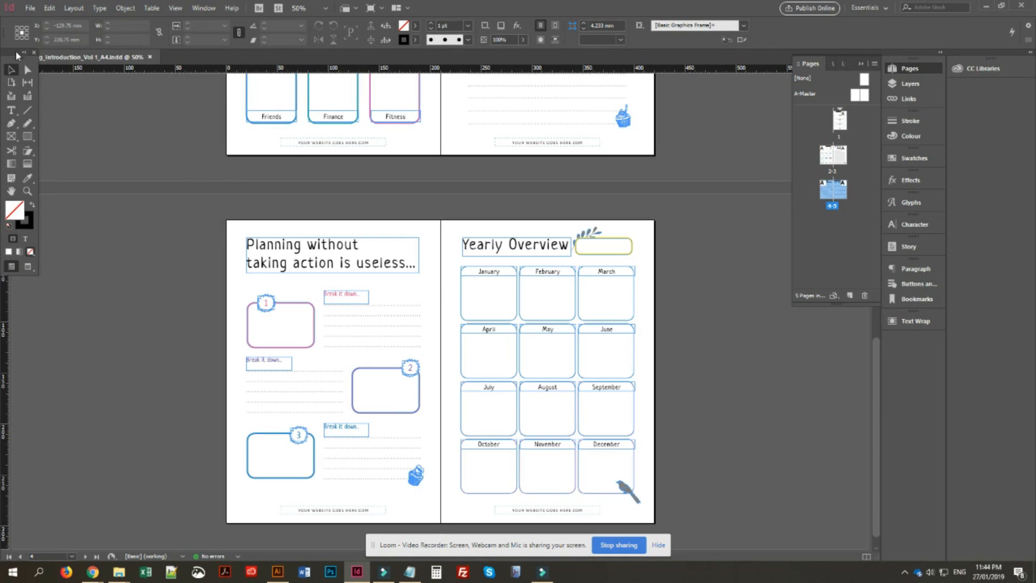
click(24, 54)
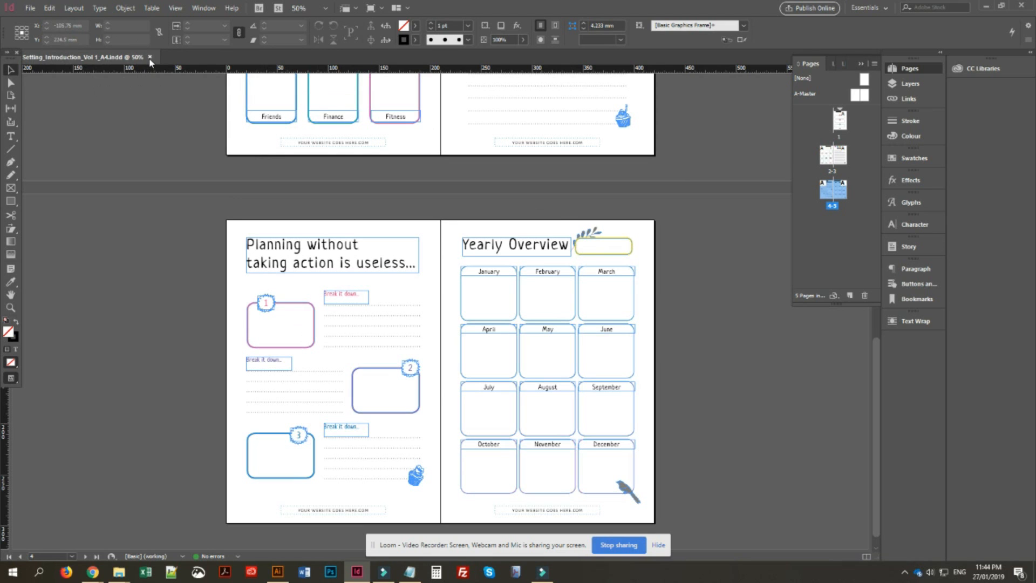
- Create a new document from the Goal Setting_Introduction_Vol 1_A4.indt template in the { Goal Setting ID Templates folder
mouse_move(129, 569)
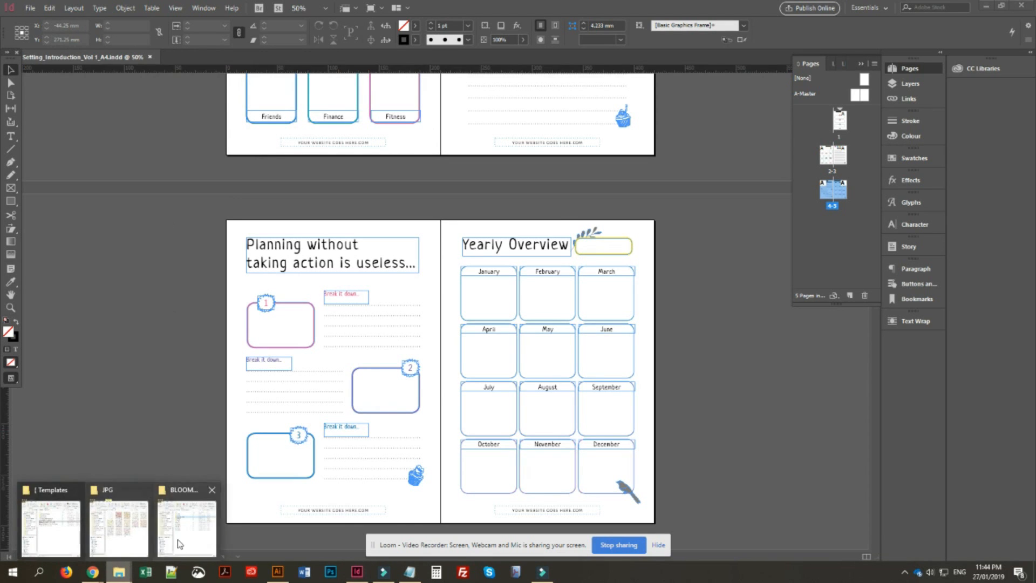
click(180, 534)
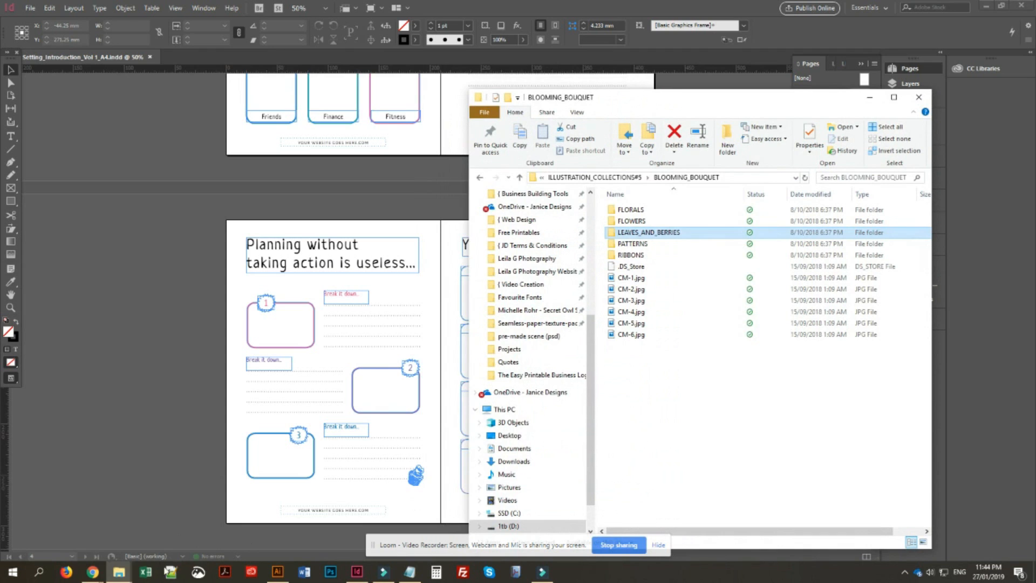
click(66, 525)
double_click(543, 169)
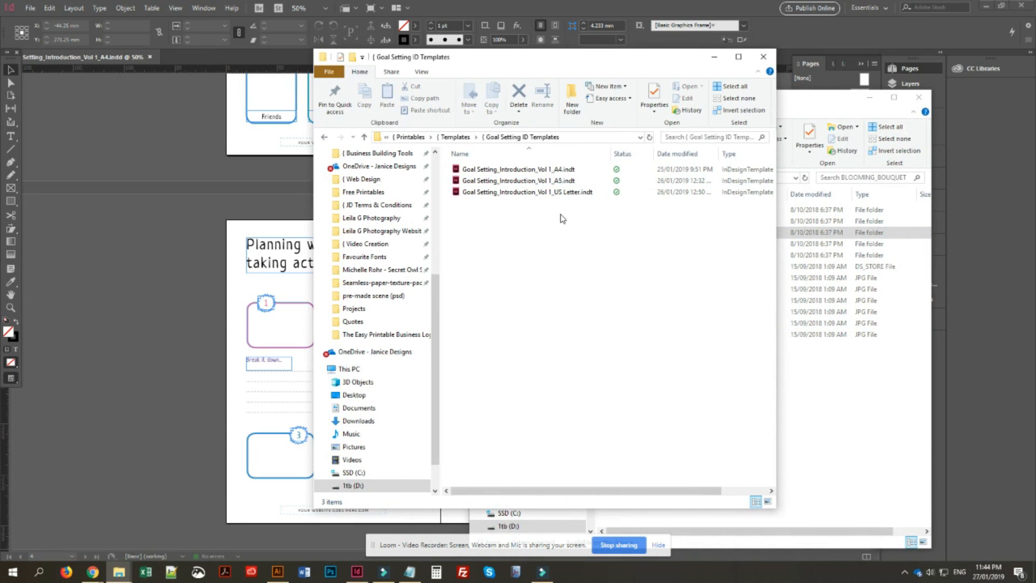
double_click(551, 171)
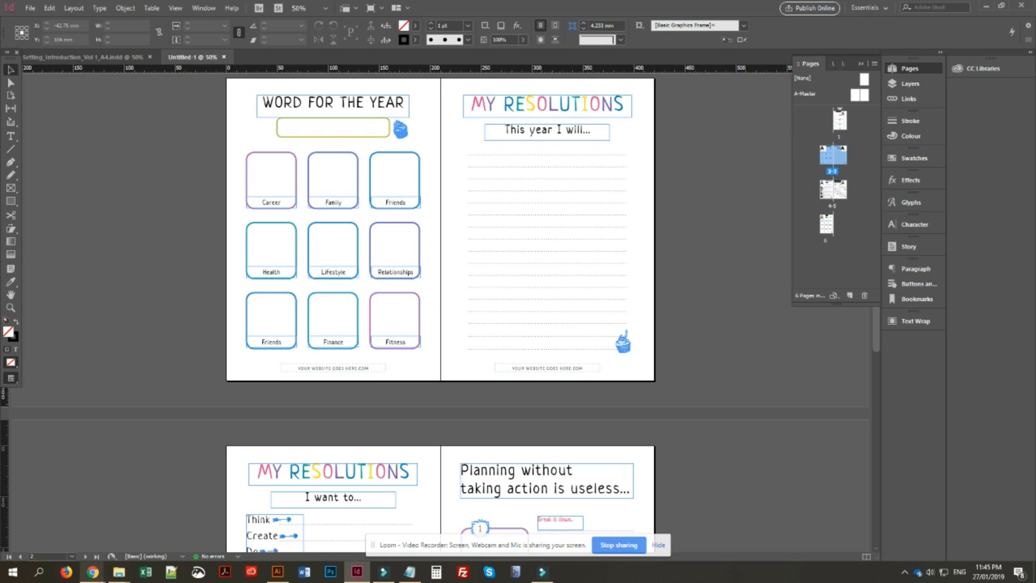
- Open a second new document from the same A4 template file and close it again
mouse_move(119, 572)
click(49, 534)
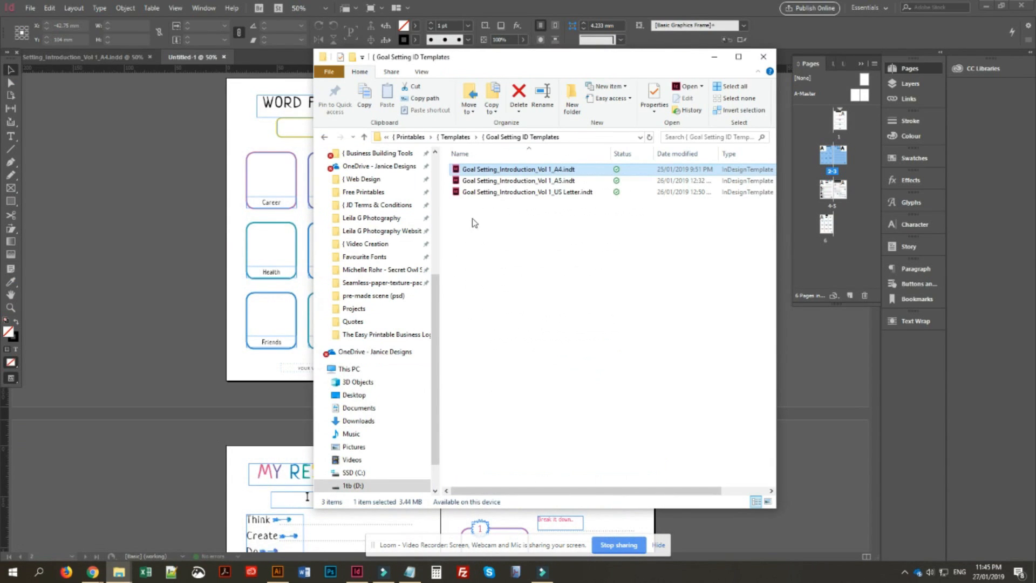
double_click(519, 170)
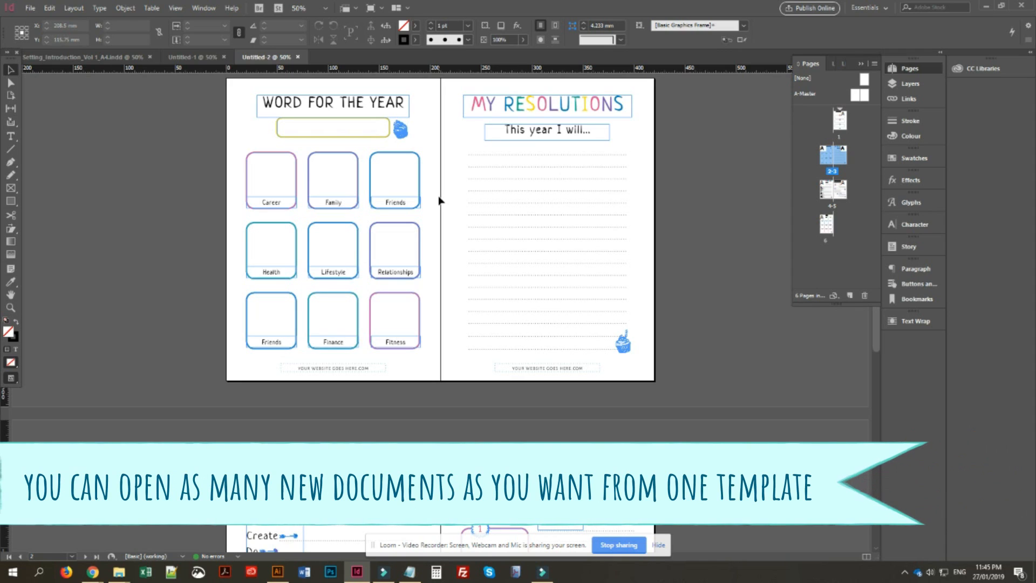
click(298, 56)
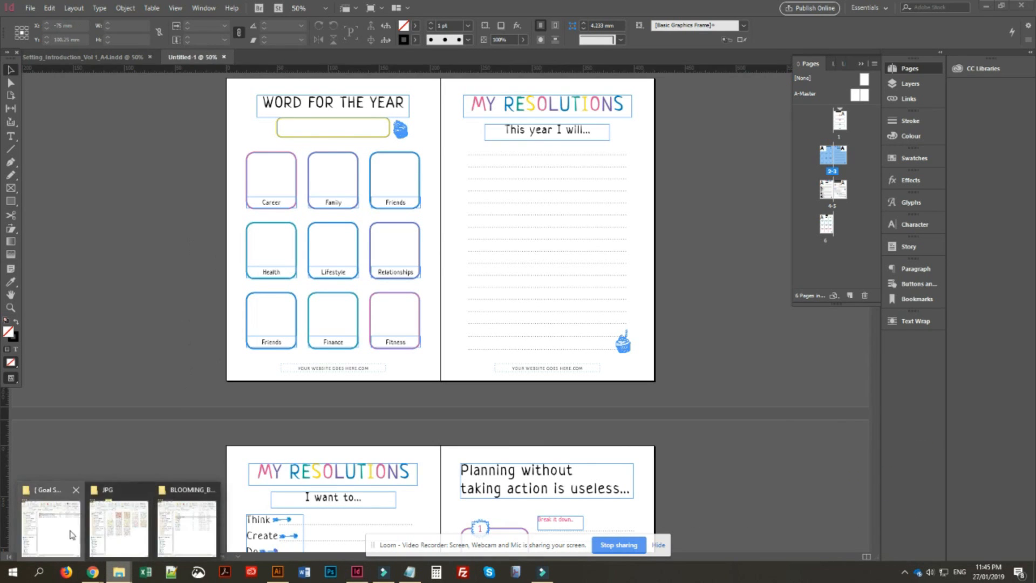
click(71, 532)
click(157, 154)
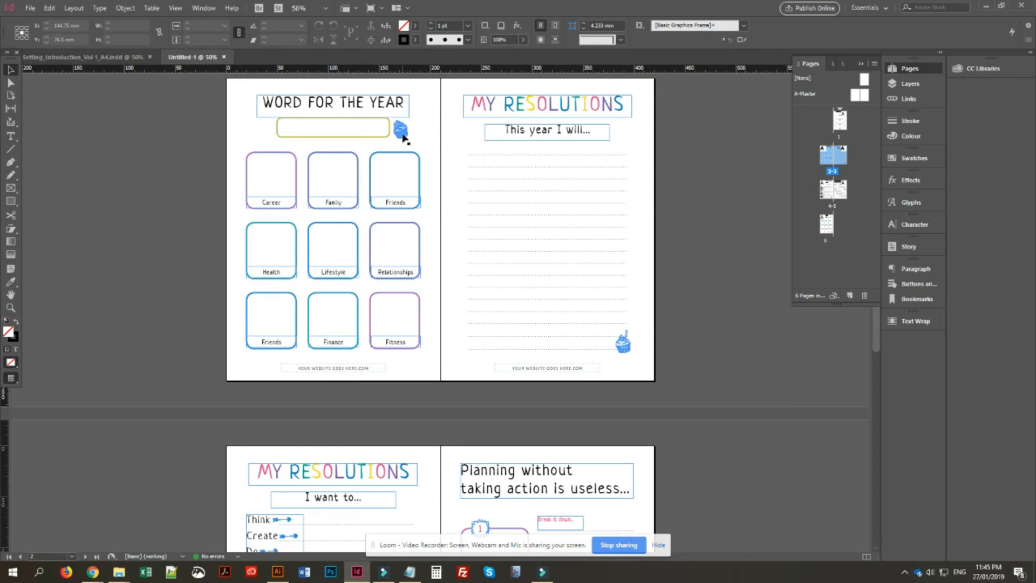
- Save the new document as Goal Setting - Revamp.indd in the { Templates folder
click(33, 10)
click(52, 95)
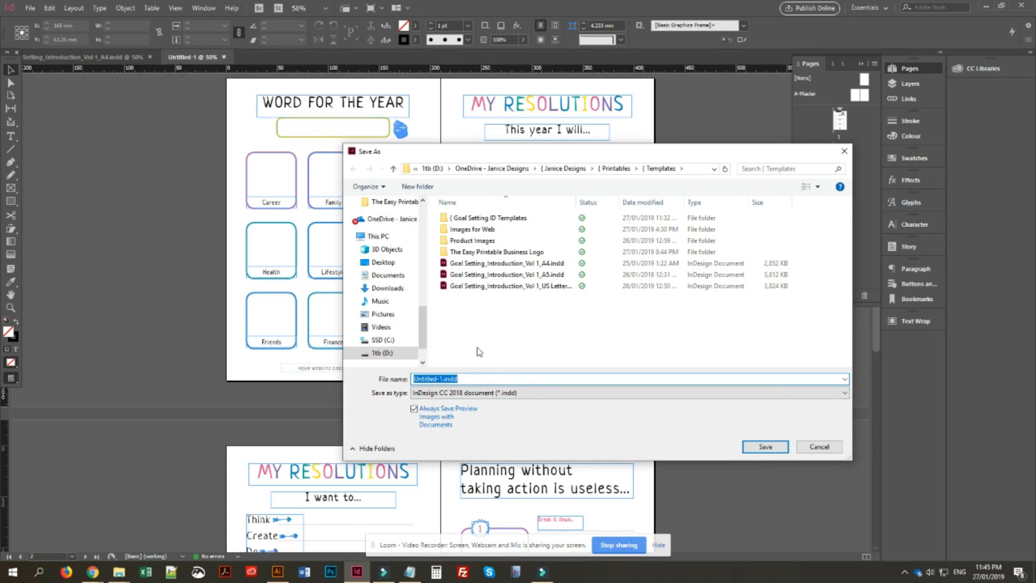
click(442, 378)
drag(443, 378, 398, 378)
text(Goal Setting - Revamp)
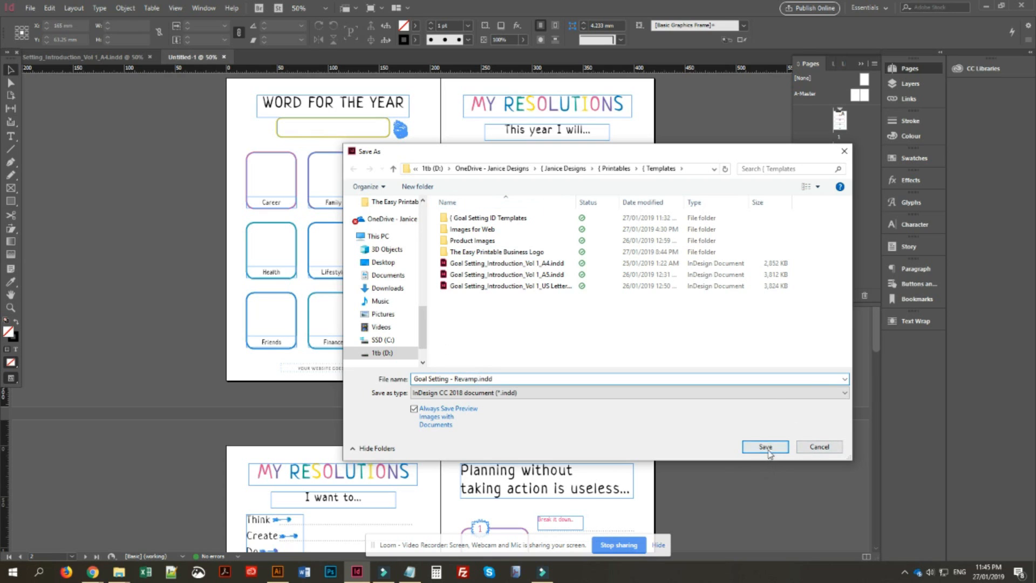
click(769, 451)
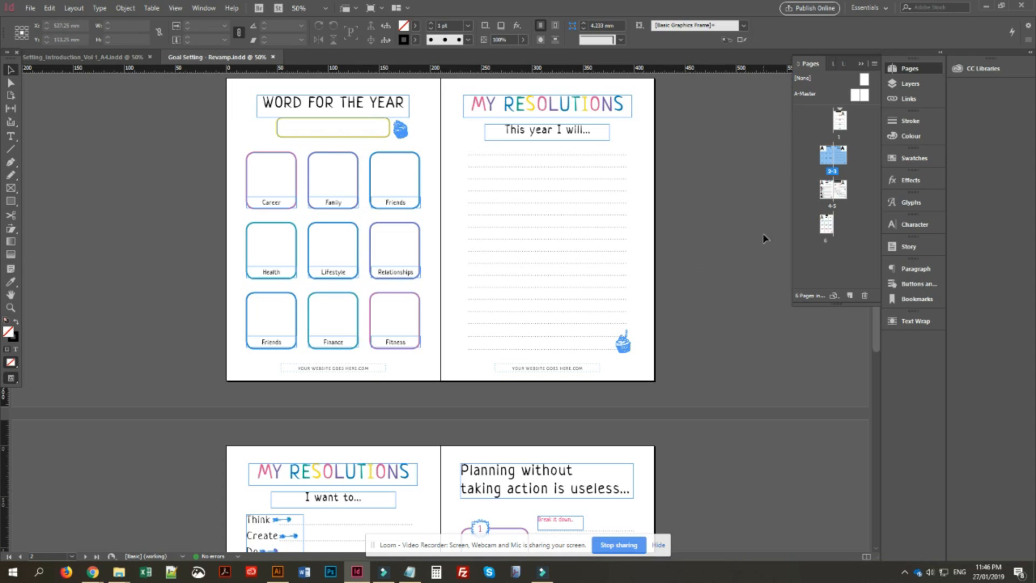
- Look over the page layouts of the Goal Setting - Revamp document
scroll(681, 304, up, 5)
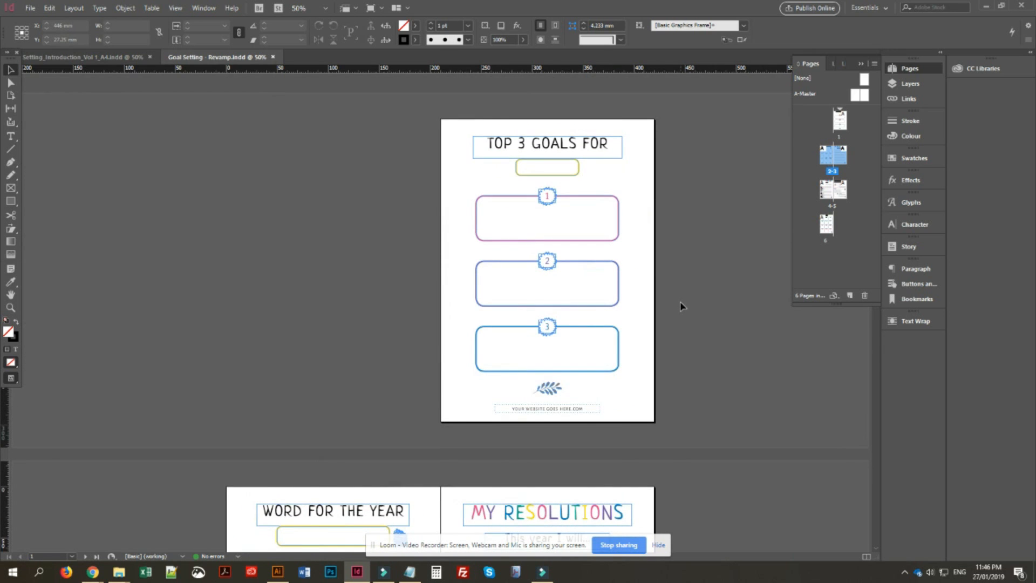
scroll(680, 306, down, 15)
scroll(681, 305, down, 6)
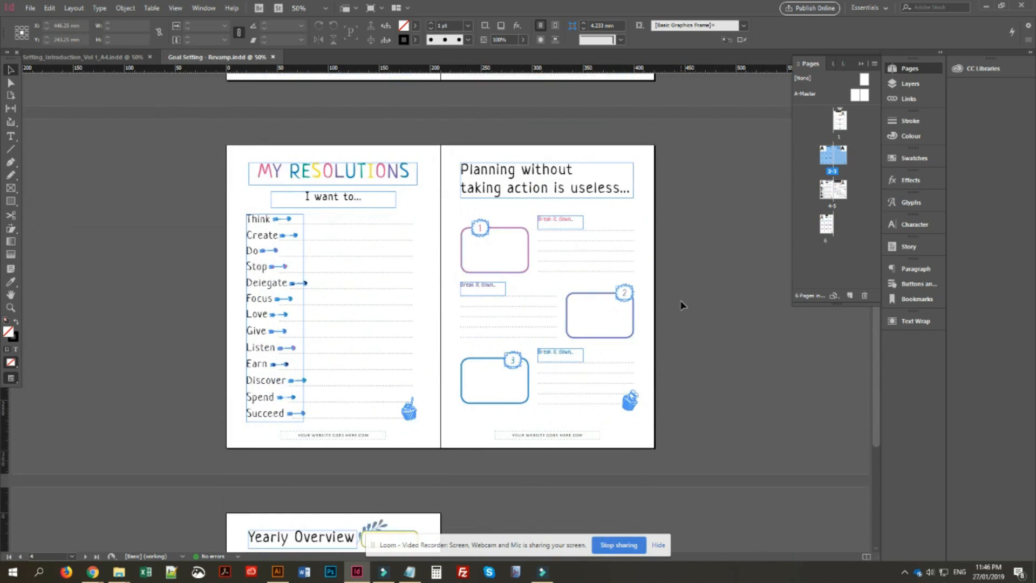
scroll(680, 299, up, 20)
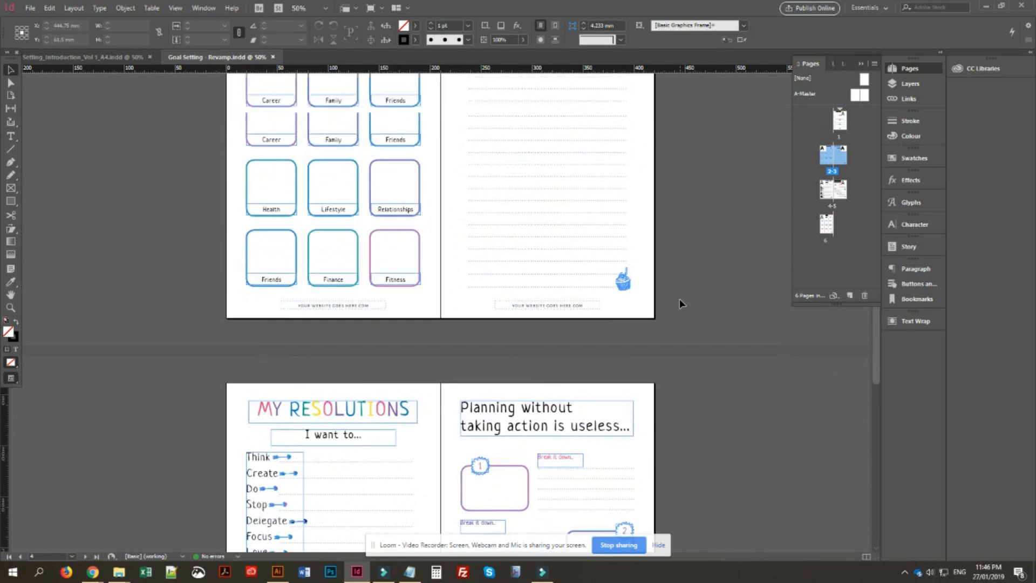
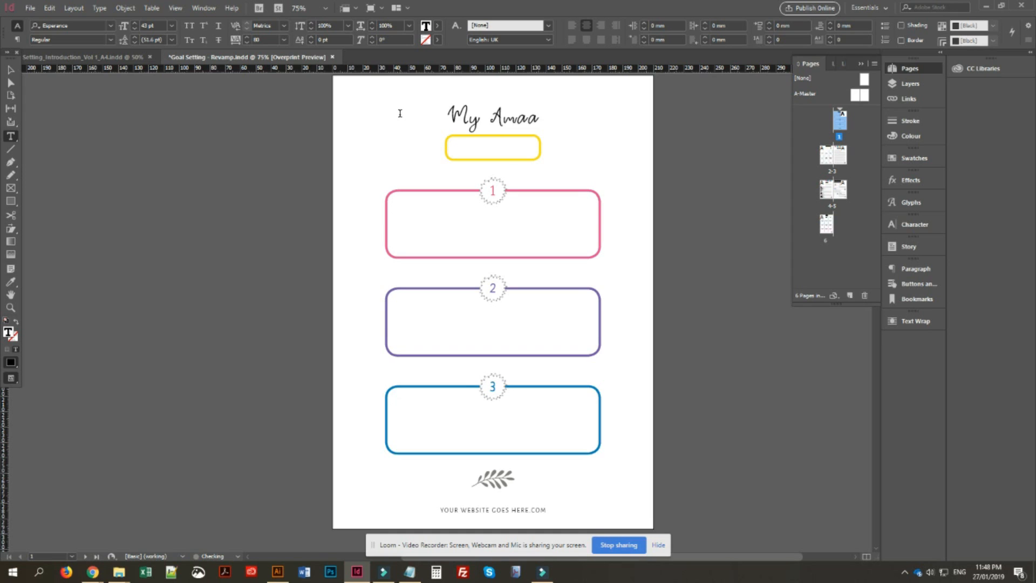
- Complete the page 1 title as "My Amazing 3 Goals For" and widen its text frame to fit the line
text(3 Goals)
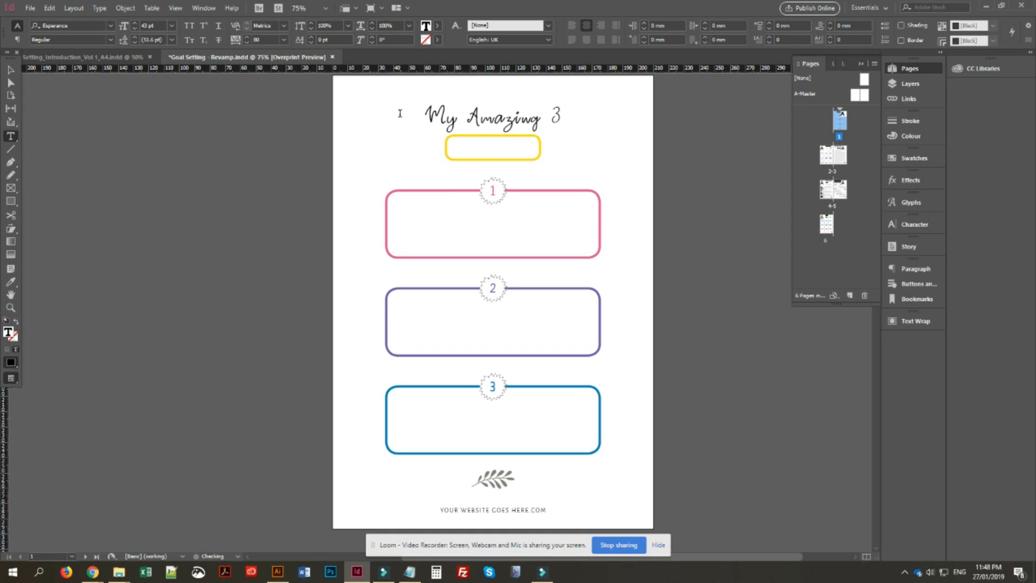
text(F)
key(BackSpace)
click(10, 70)
click(599, 123)
drag(605, 118, 622, 118)
click(688, 128)
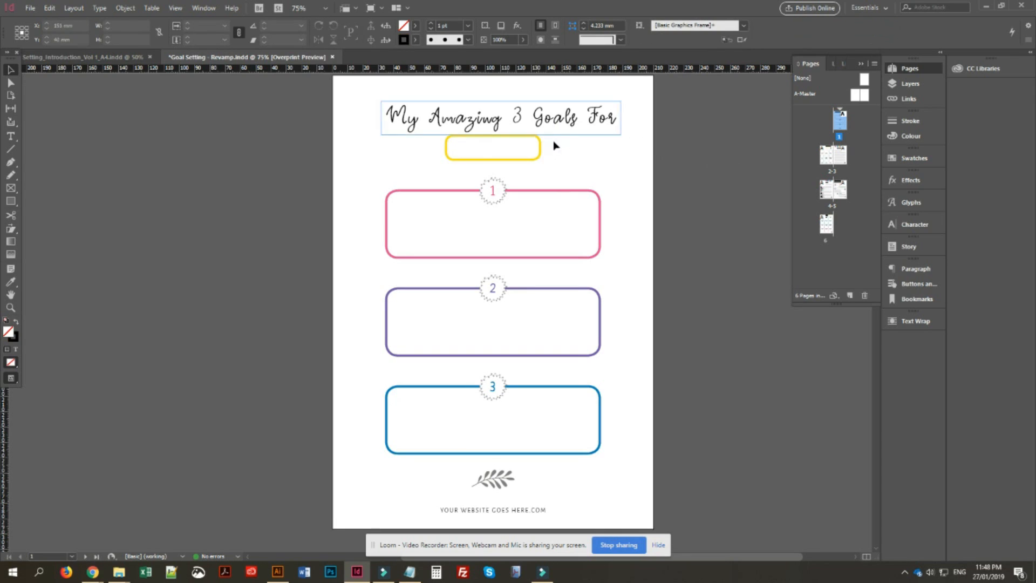
- Change the stroke colour of the small rounded box under the title to PANTONE Violet U
click(539, 160)
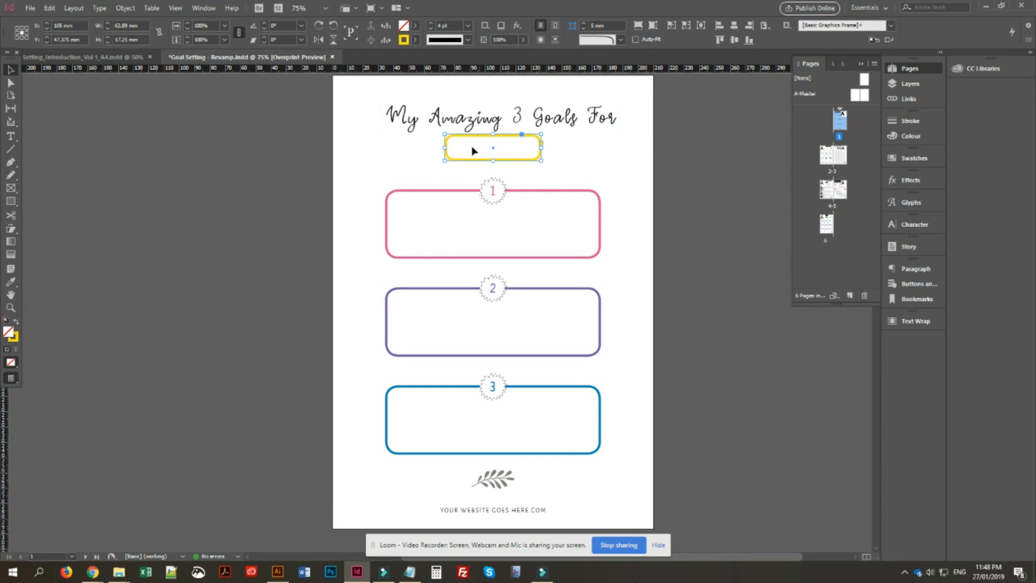
click(414, 40)
scroll(415, 134, down, 2)
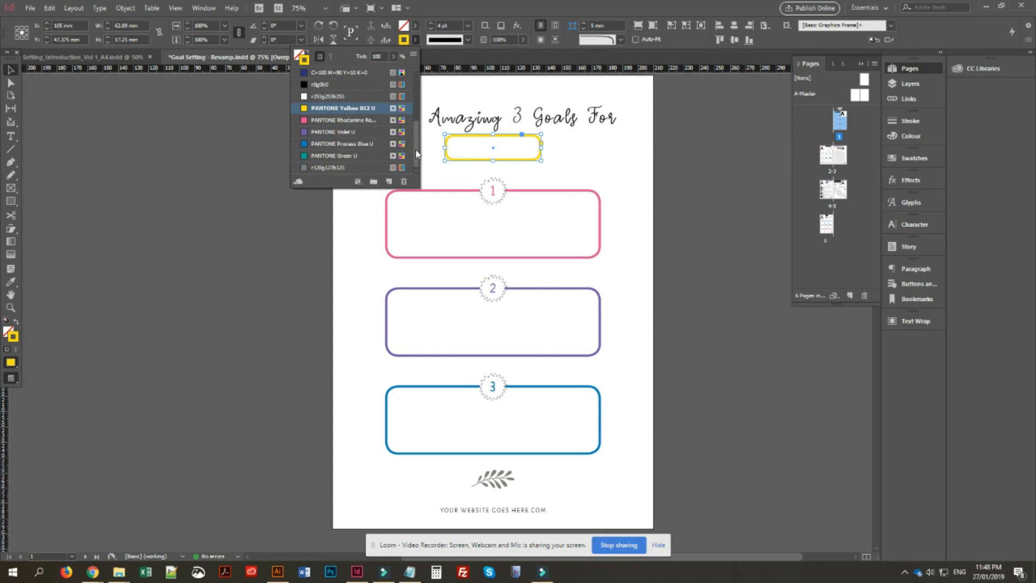
click(343, 132)
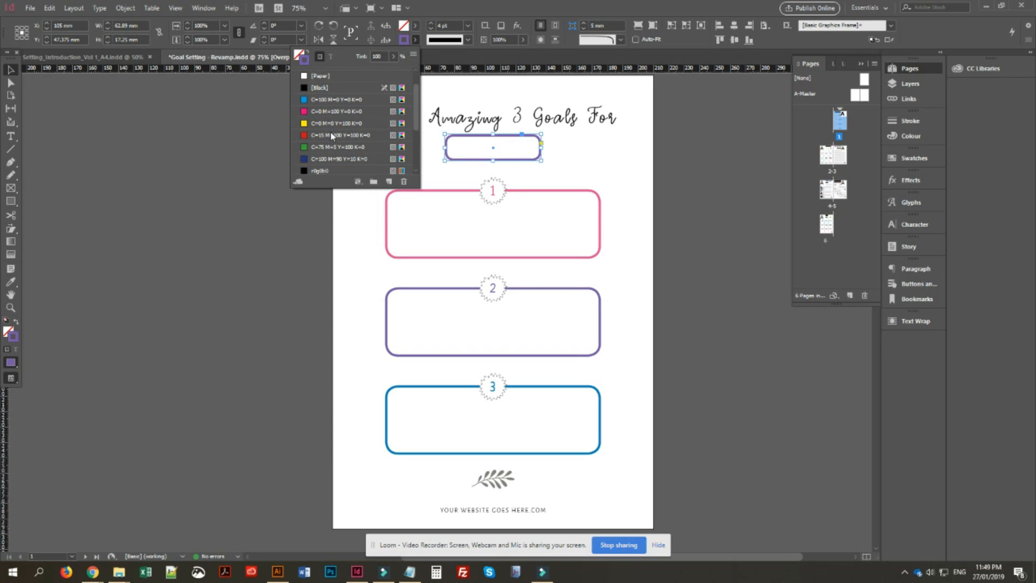
click(685, 171)
click(705, 151)
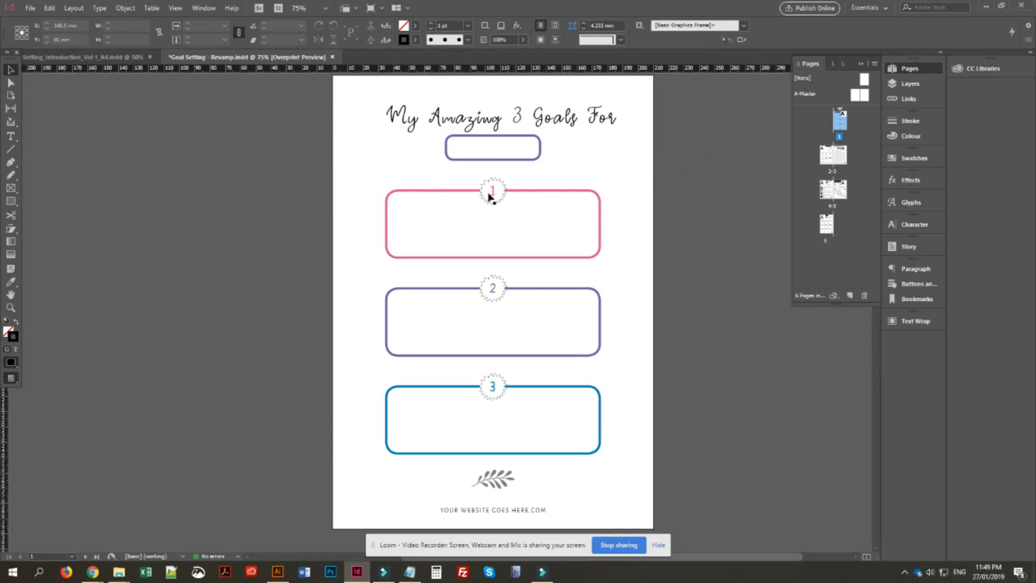
click(517, 162)
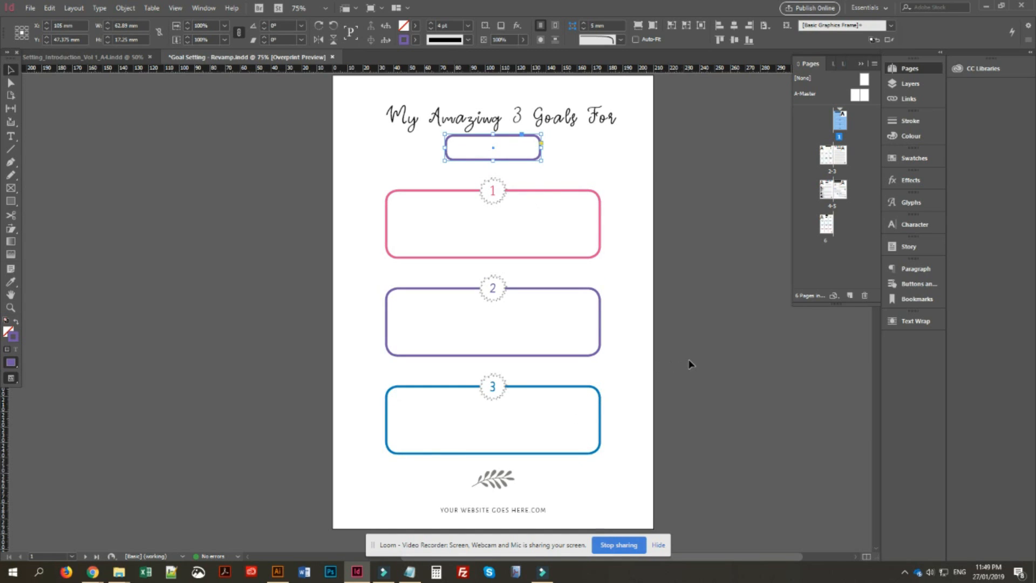
- Open LEAVES_AND_BERRIES.eps from the EPS folder of the BLOOMING_BOUQUET leaves and berries collection in Illustrator
mouse_move(120, 575)
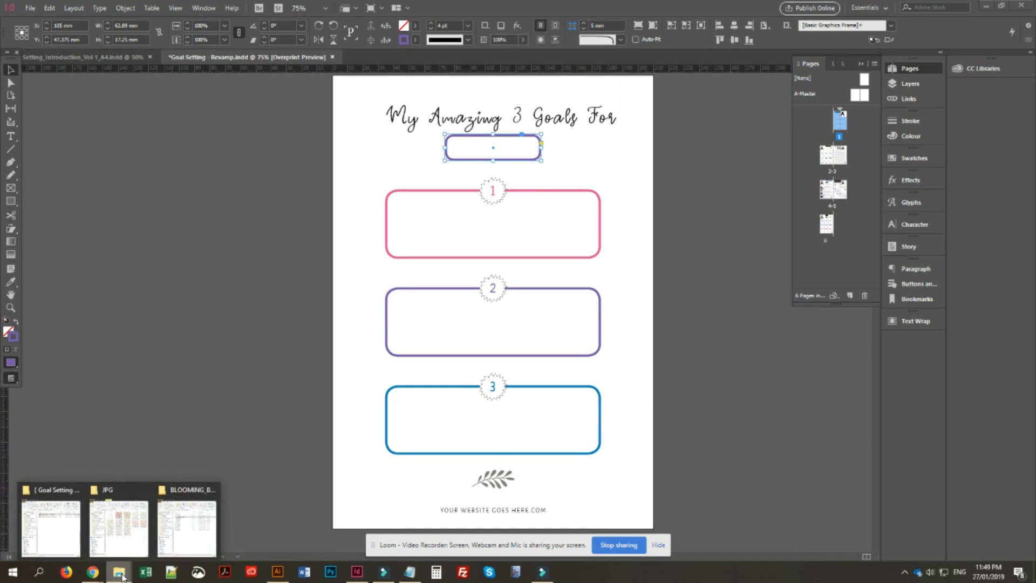
mouse_move(98, 551)
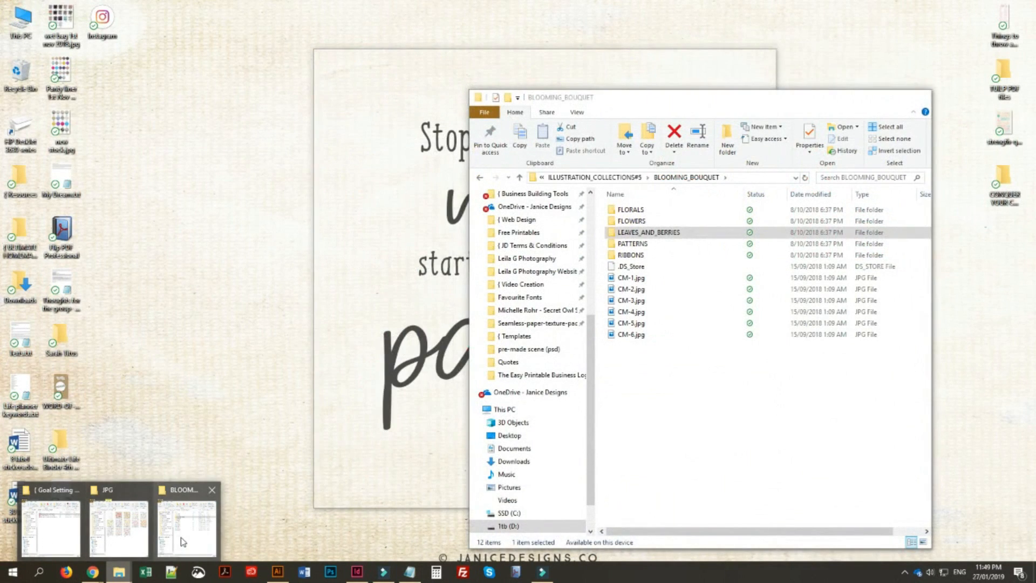
click(182, 541)
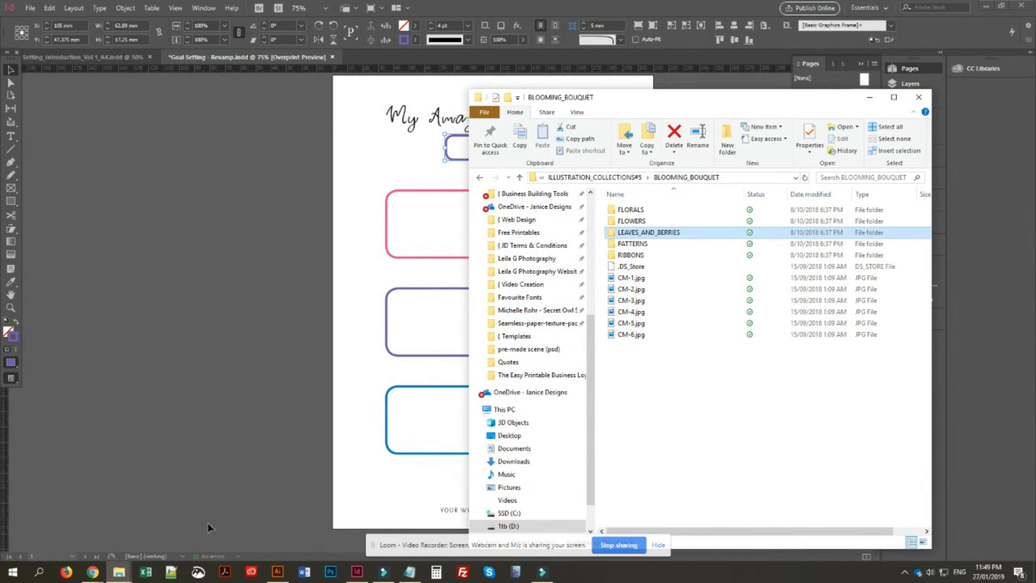
double_click(646, 233)
double_click(647, 234)
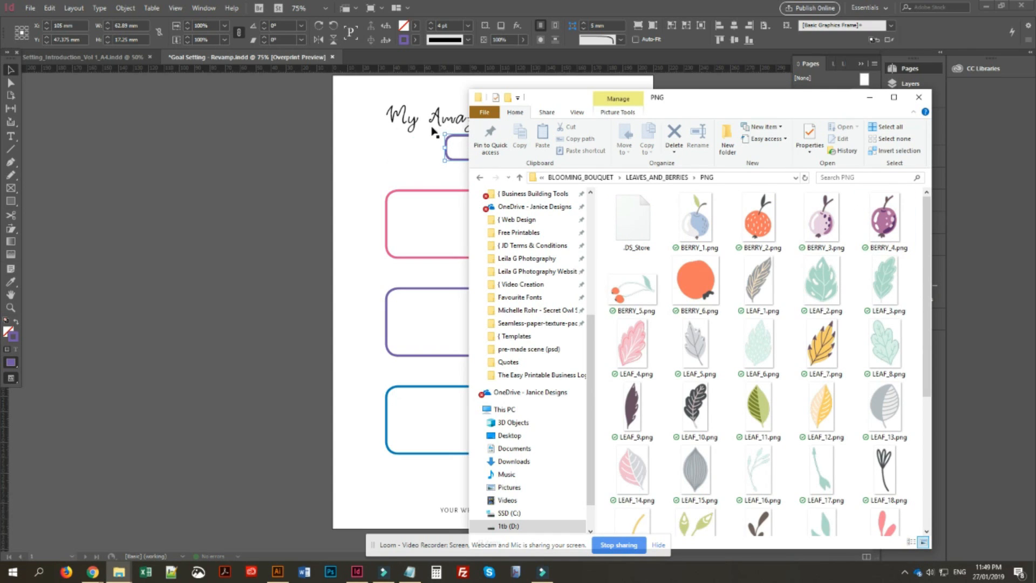
click(480, 179)
double_click(626, 223)
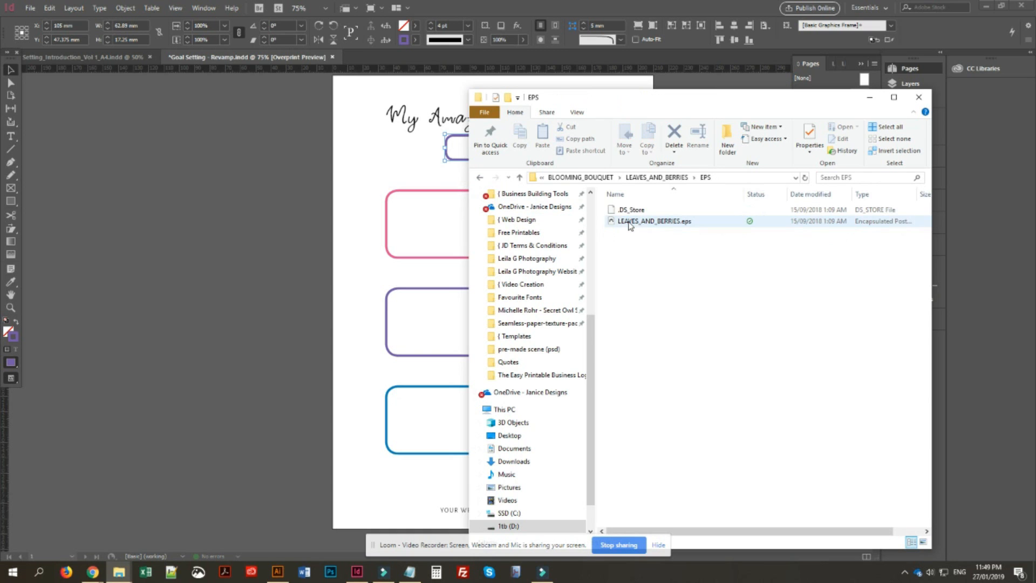
double_click(630, 223)
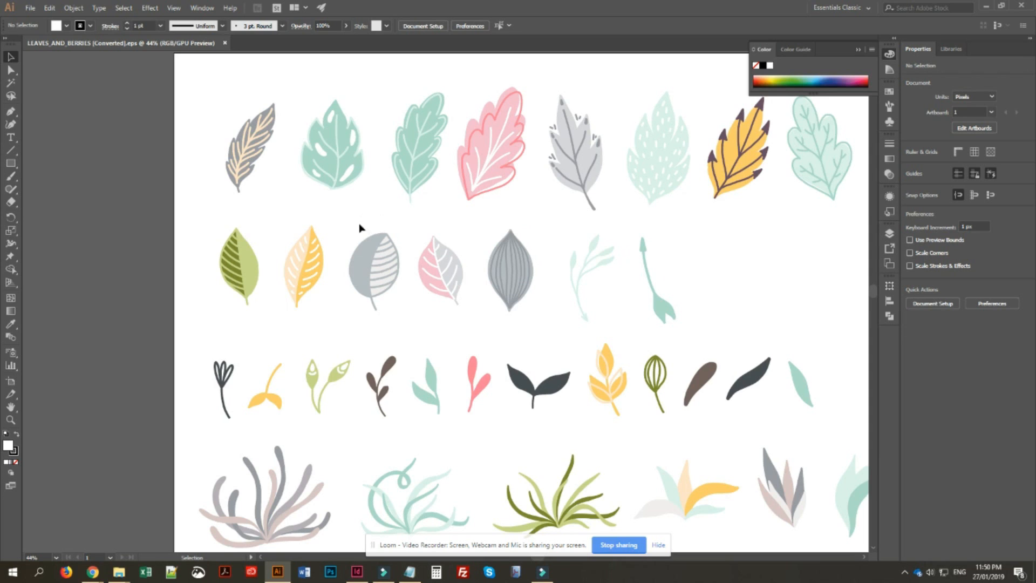
- Try enlarging the pink-and-grey leaf in the second row far beyond the artboard, and undo the resize
key(ctrl+minus)
key(ctrl+minus)
click(443, 286)
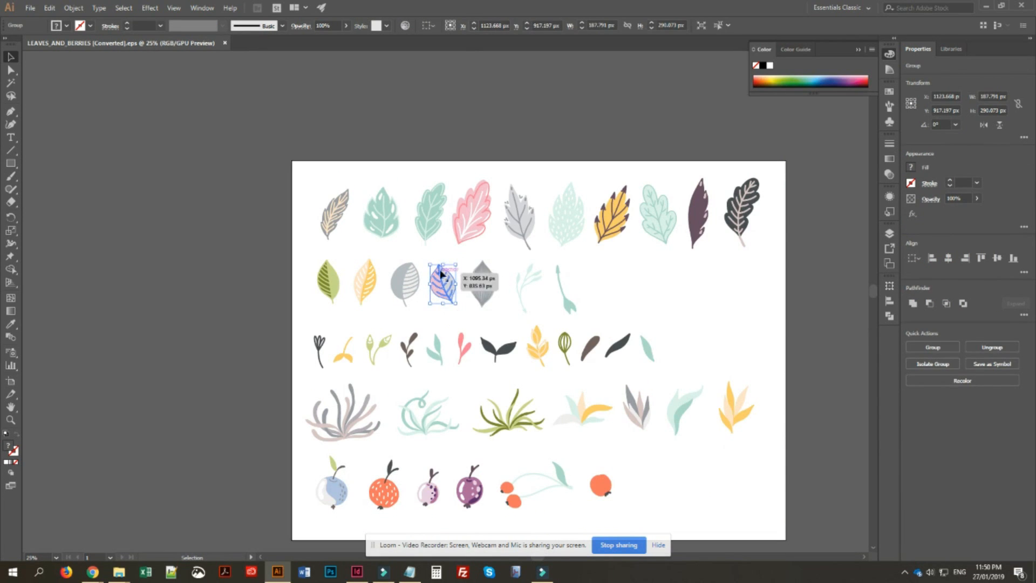
drag(456, 305, 854, 578)
click(386, 310)
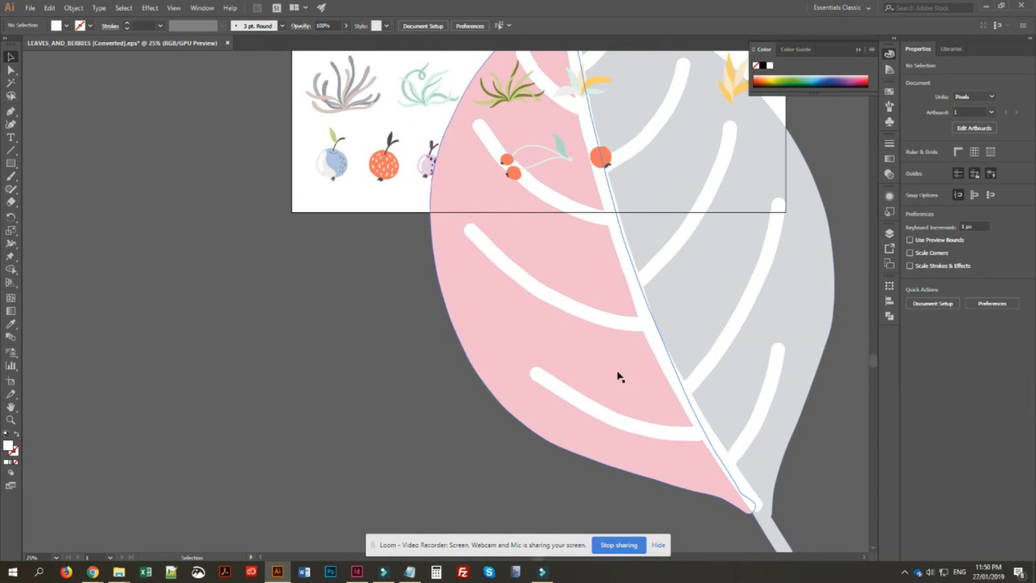
key(ctrl+z)
key(ctrl+z)
scroll(679, 358, up, 5)
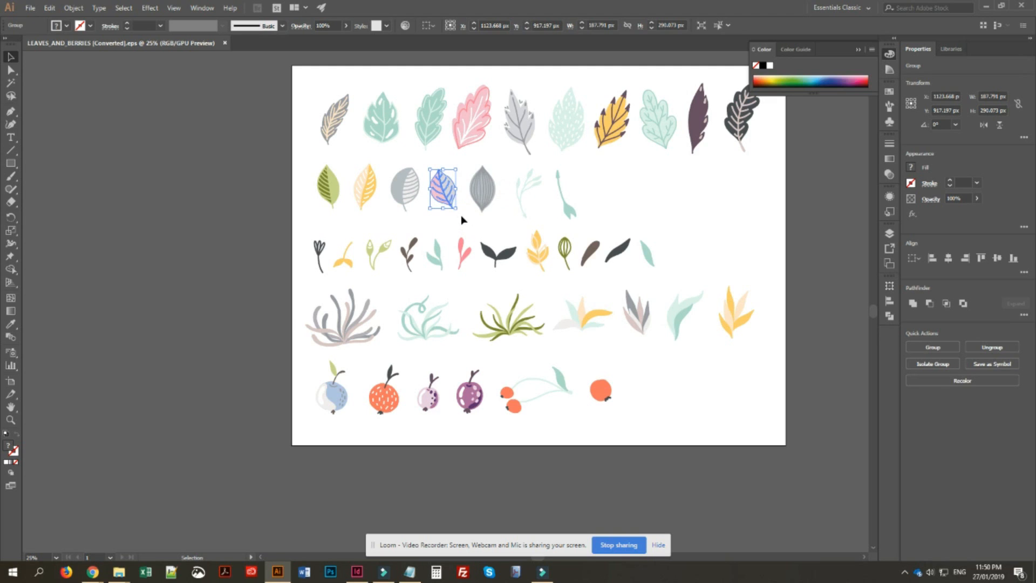
- Copy the pink-and-grey leaf into page 1 of the InDesign document and position it over the right side of the first goal box
drag(433, 164, 462, 209)
click(356, 573)
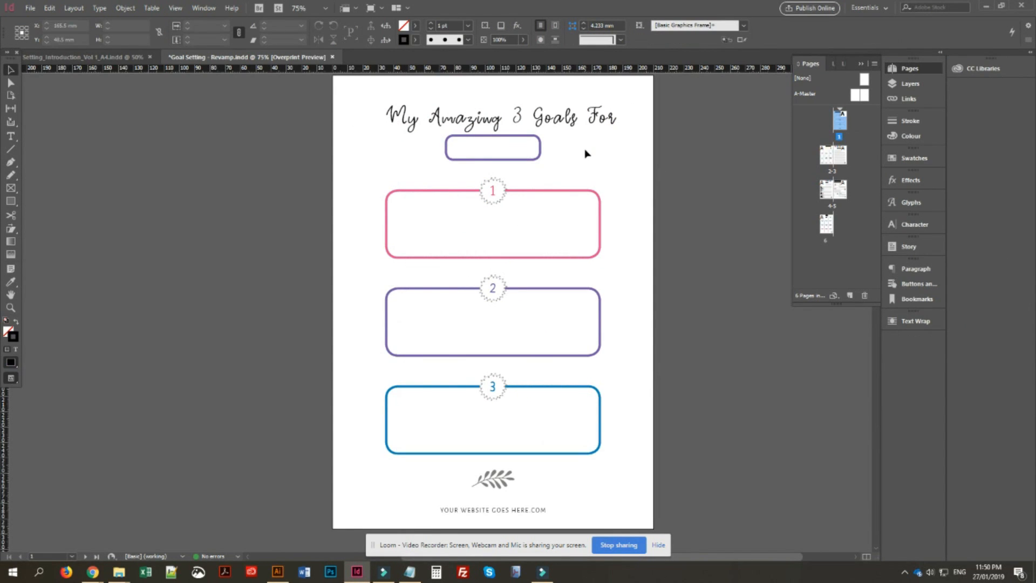
key(ctrl+v)
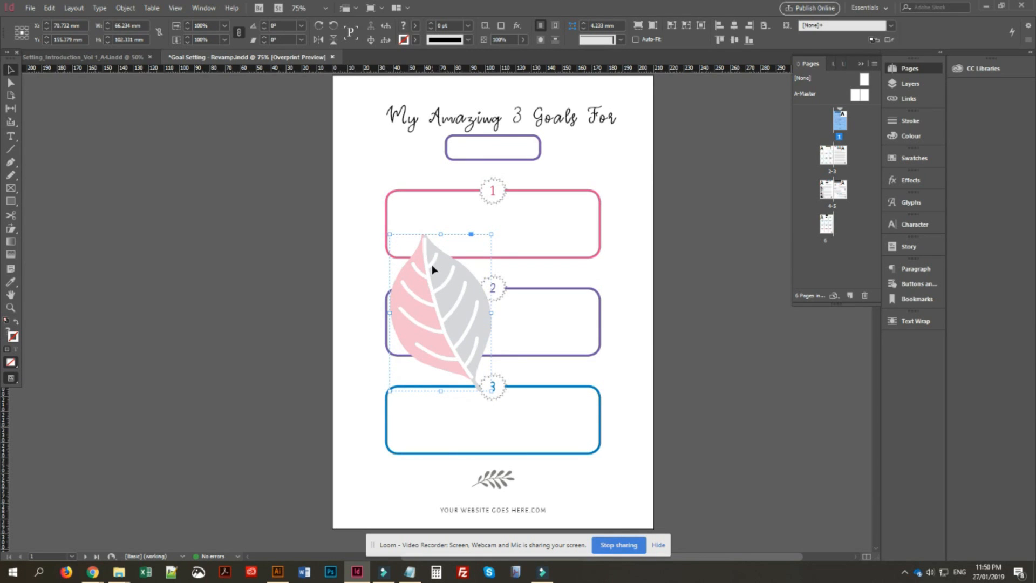
drag(431, 267, 396, 170)
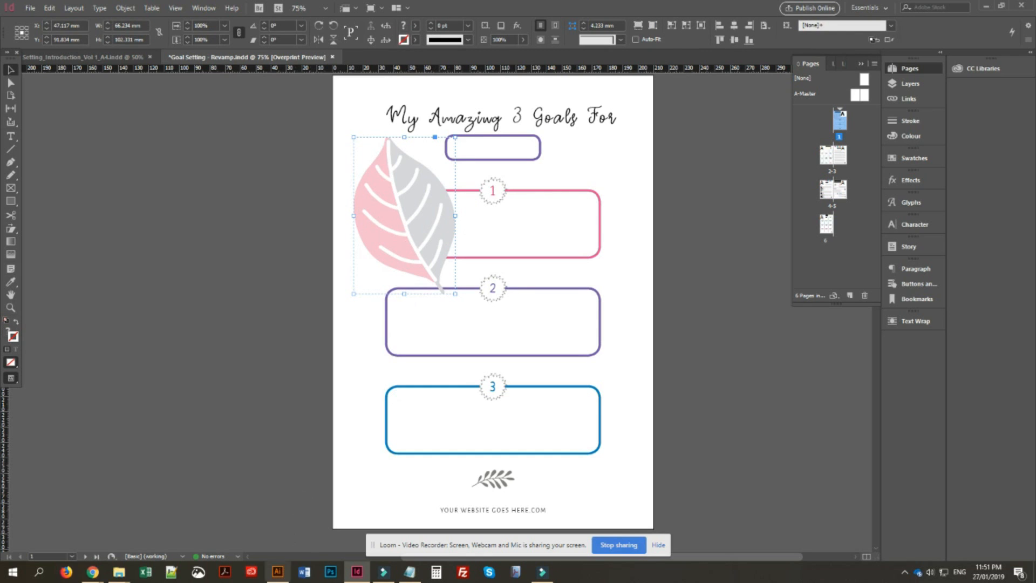
click(277, 571)
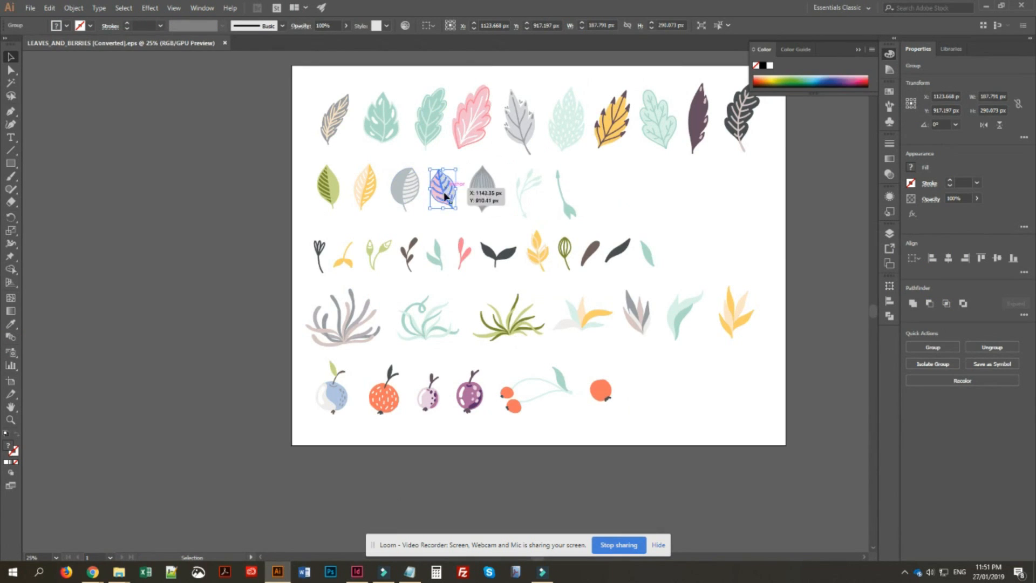
click(357, 571)
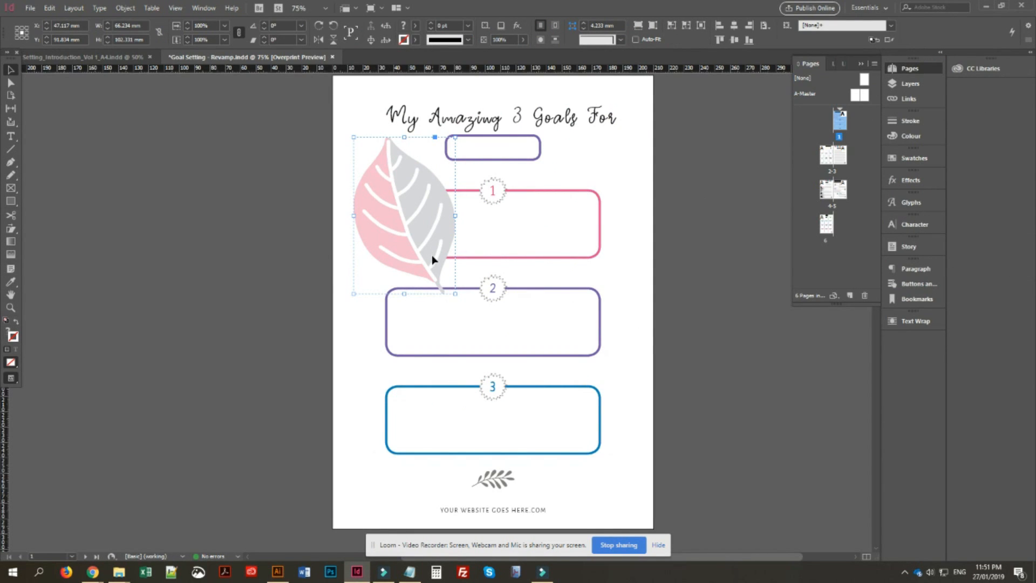
drag(439, 246, 622, 253)
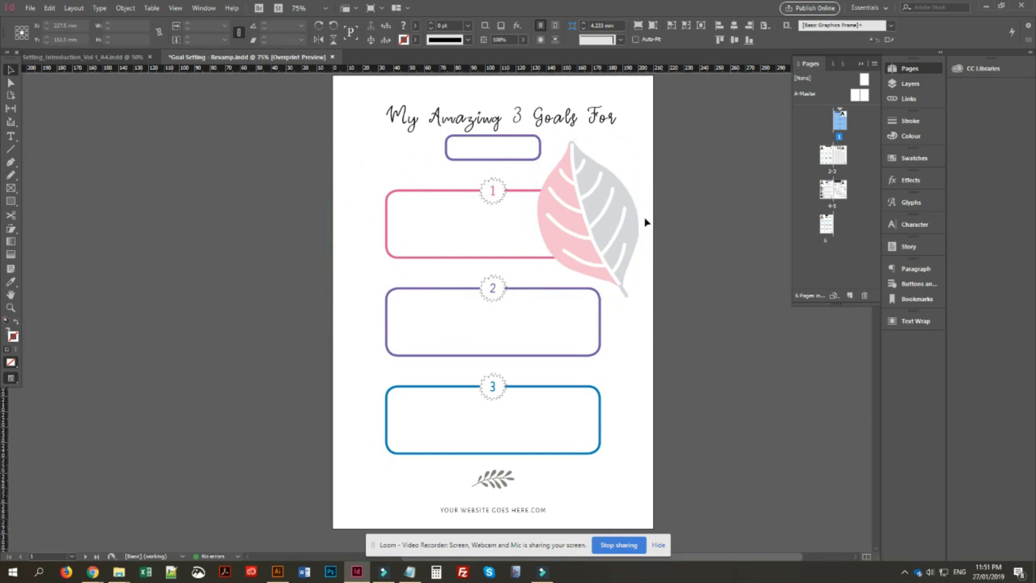
click(670, 210)
- Fill the grey half of the pasted leaf with PANTONE Yellow 012 U
click(627, 203)
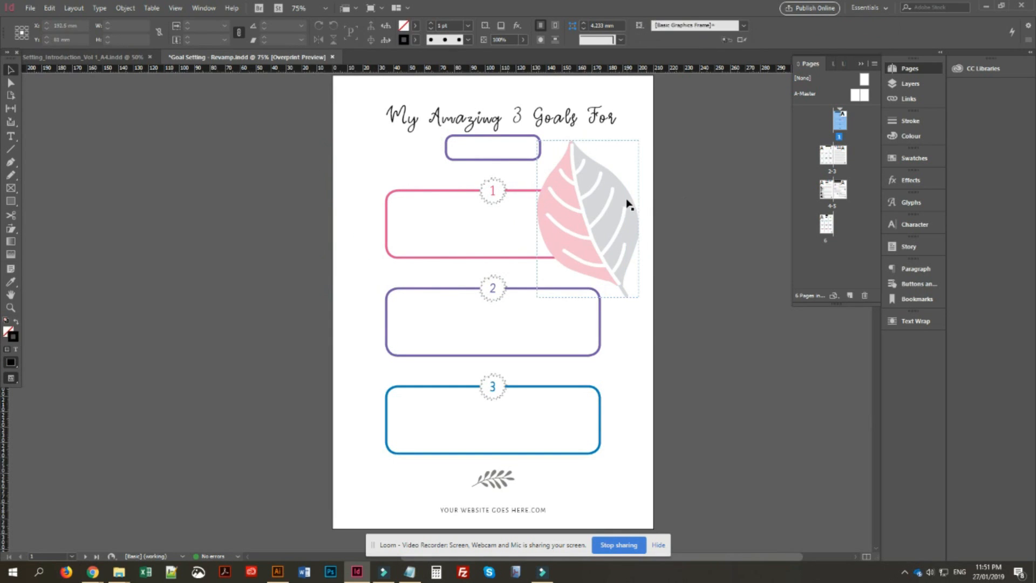
click(10, 82)
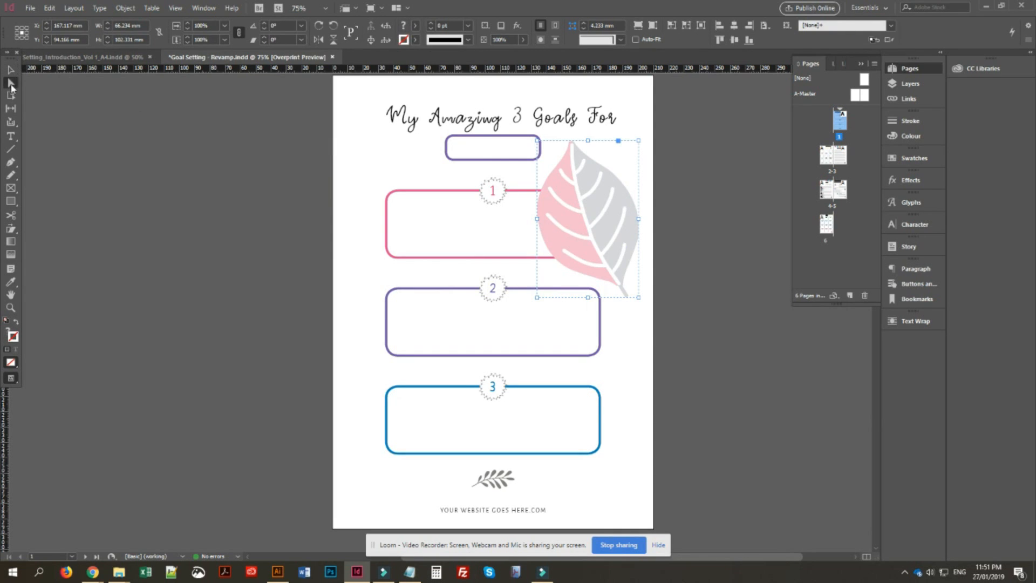
click(693, 187)
click(620, 186)
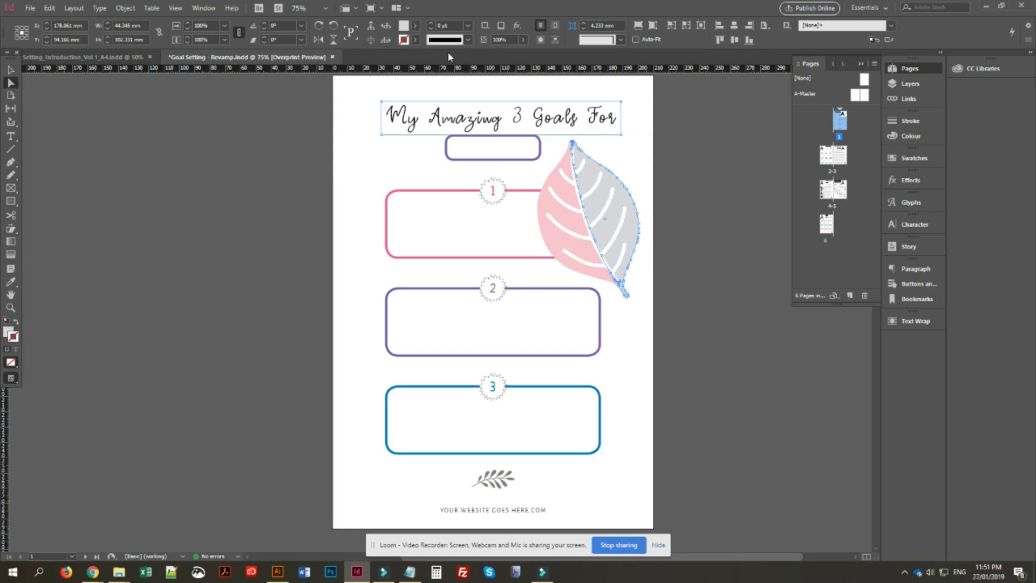
click(416, 26)
click(338, 71)
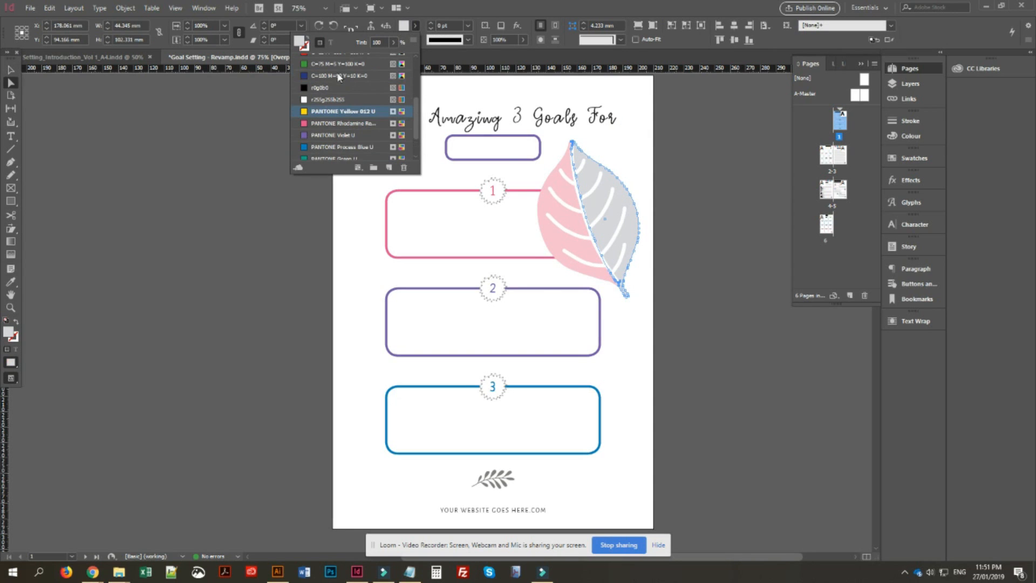
click(709, 236)
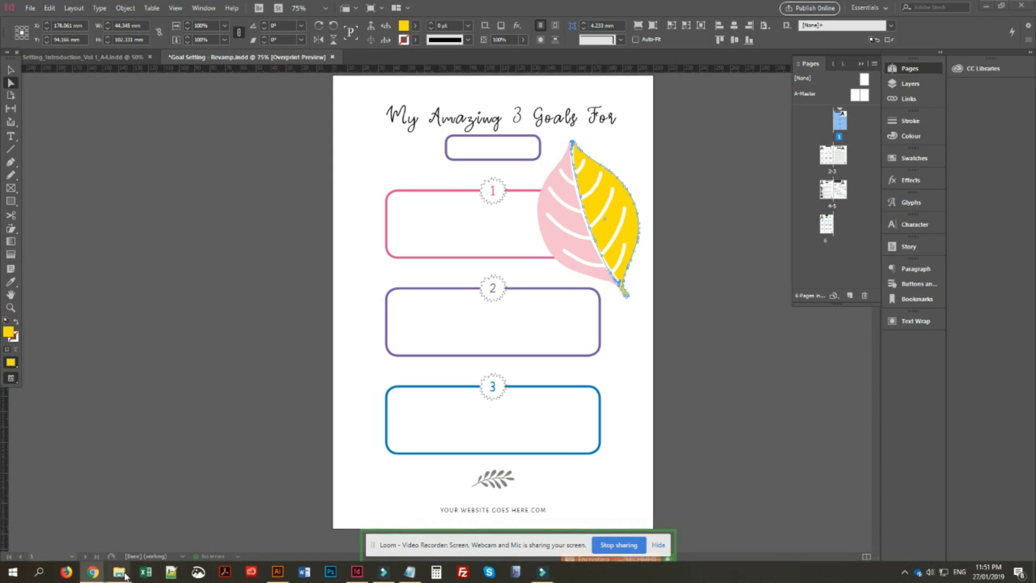
- Place LEAF_14.png from the LEAVES_AND_BERRIES PNG folder over the left side of the second and third goal boxes
mouse_move(119, 571)
click(127, 533)
click(653, 177)
click(640, 233)
double_click(640, 232)
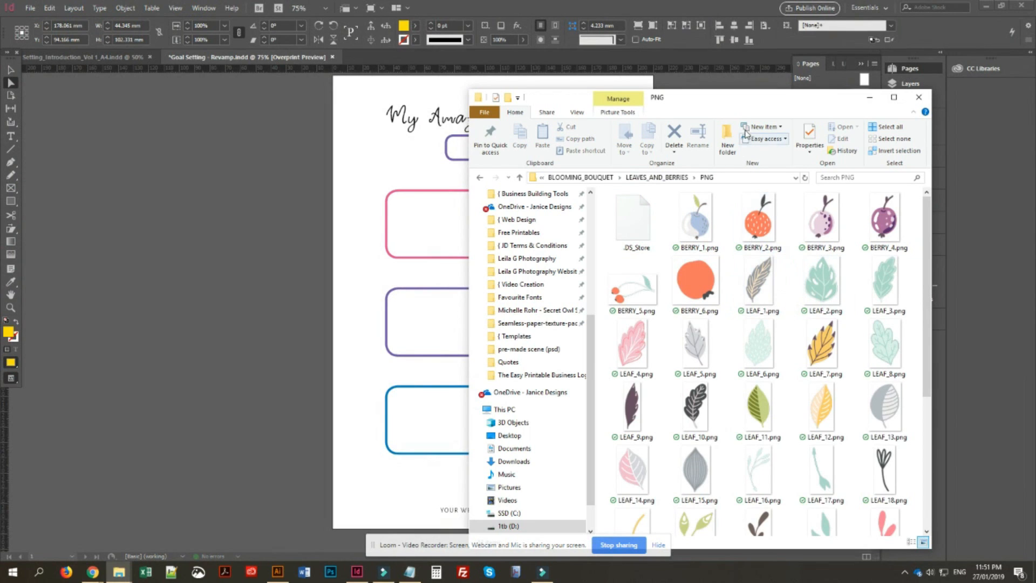
click(643, 479)
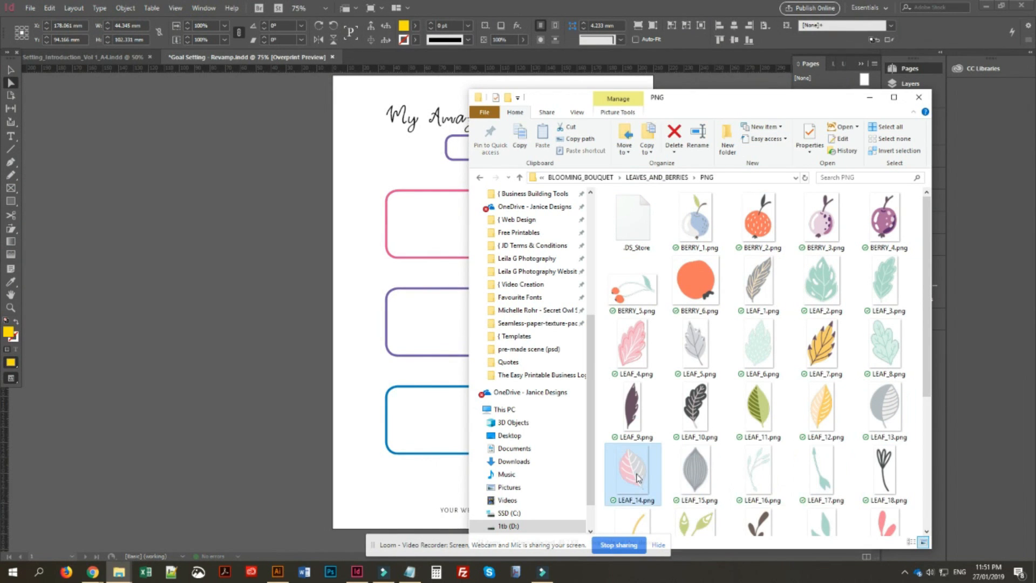
drag(637, 477, 366, 281)
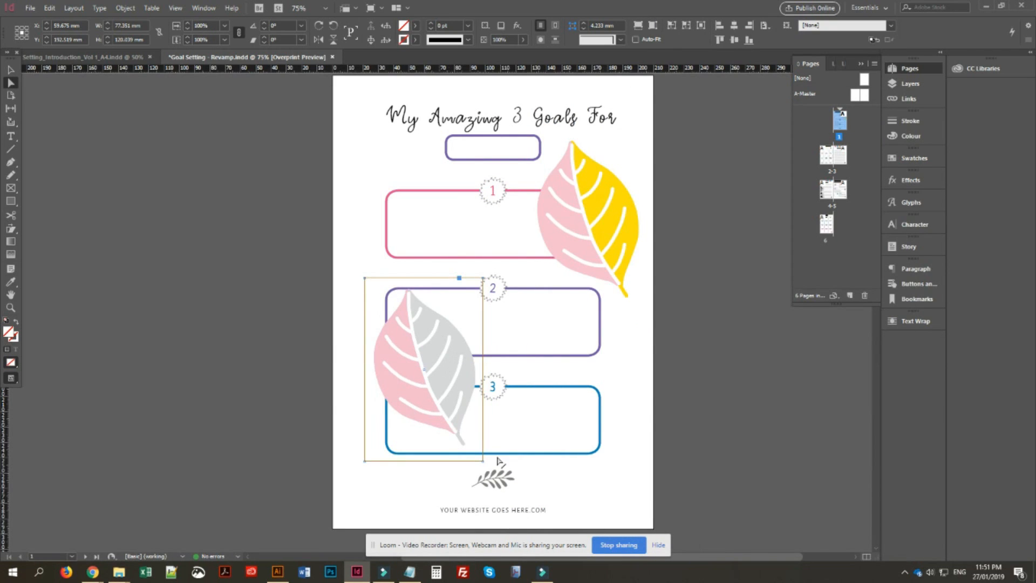
- Try shifting the placed PNG leaf within its frame, and delete the image from the page
drag(457, 388, 428, 293)
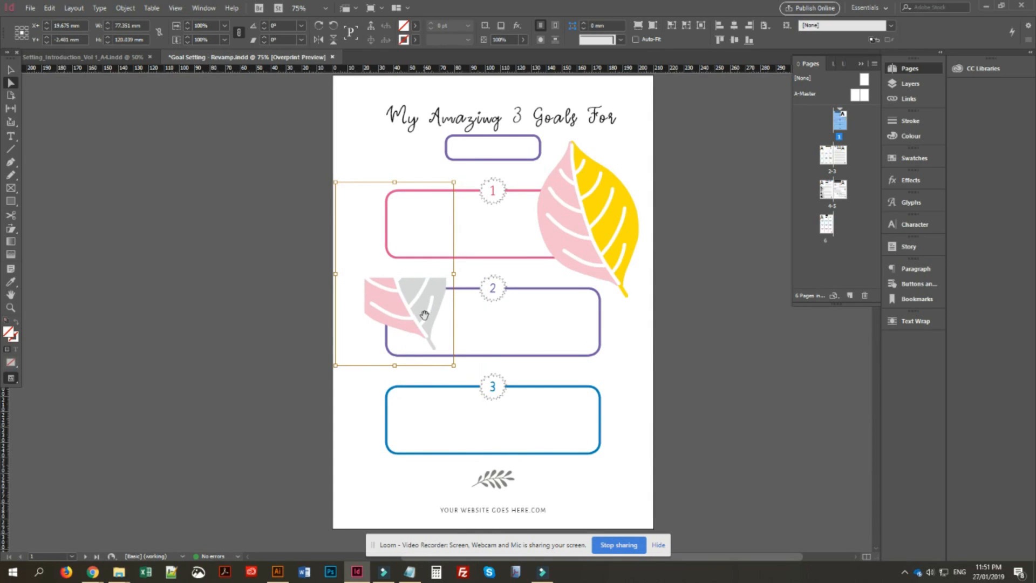
key(ctrl+z)
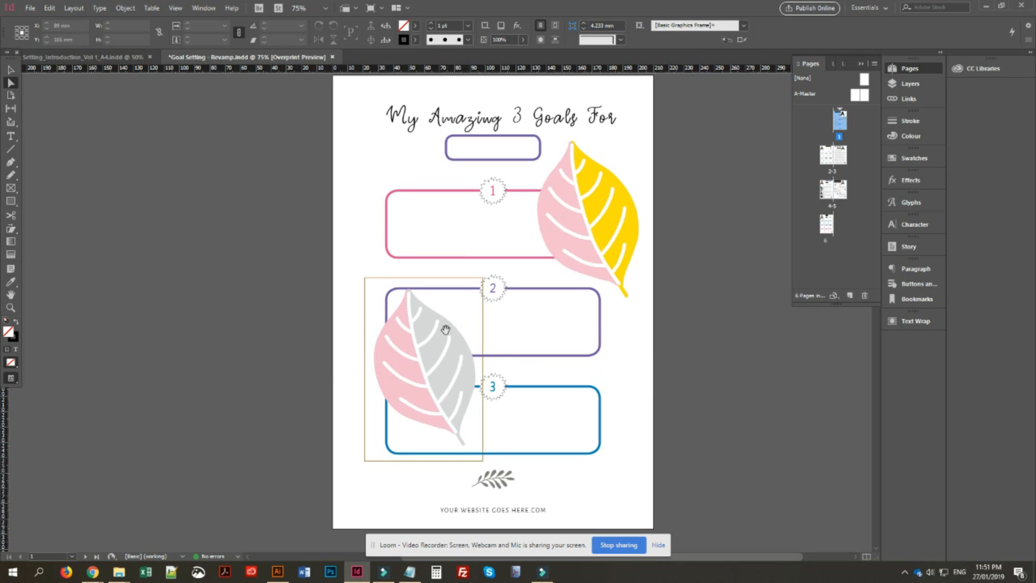
drag(408, 356, 410, 360)
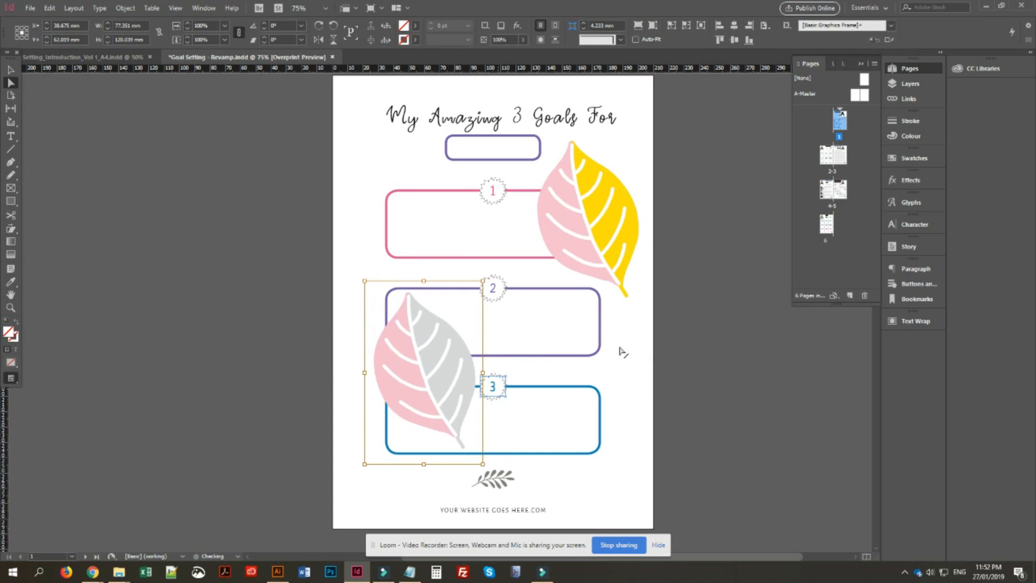
key(Delete)
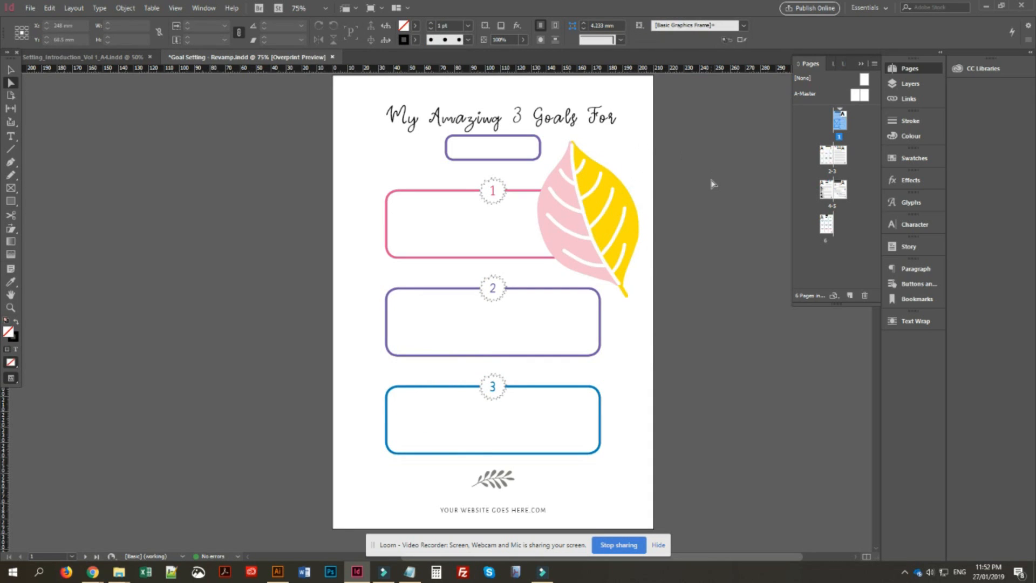
- Undo the PNG leaf edits and the yellow fill on the vector leaf's right half
key(ctrl+z)
key(ctrl+z)
key(ctrl+z)
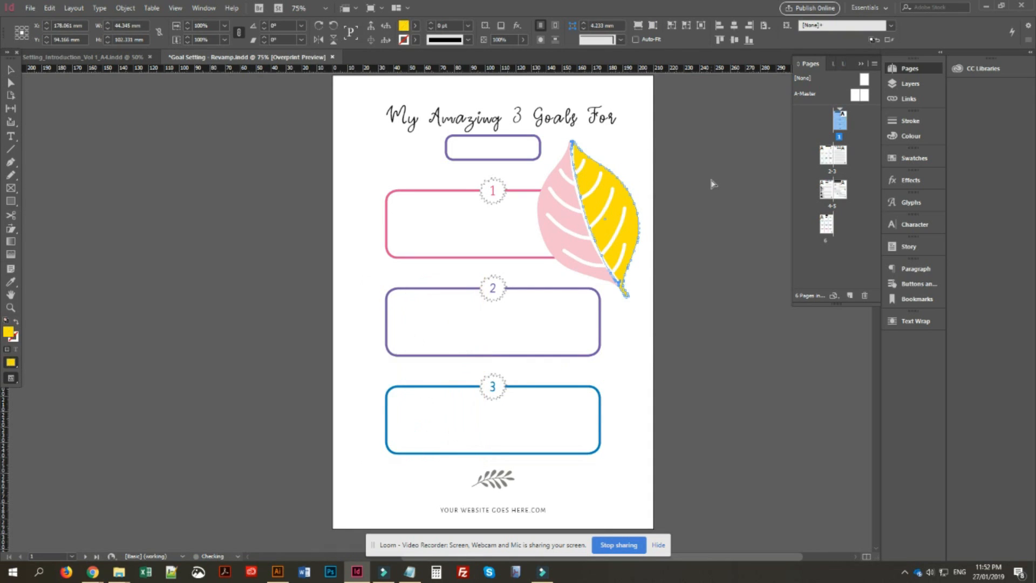
key(ctrl+z)
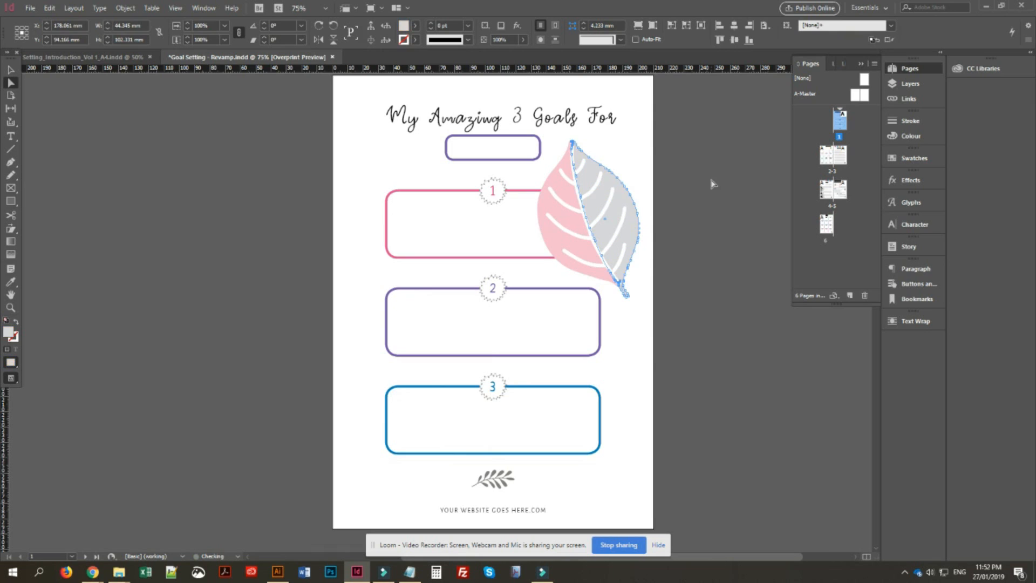
- Scale the vector leaf down to about 16.5 by 25.5 mm and rotate it over the right end of the small rounded box
click(47, 74)
click(10, 70)
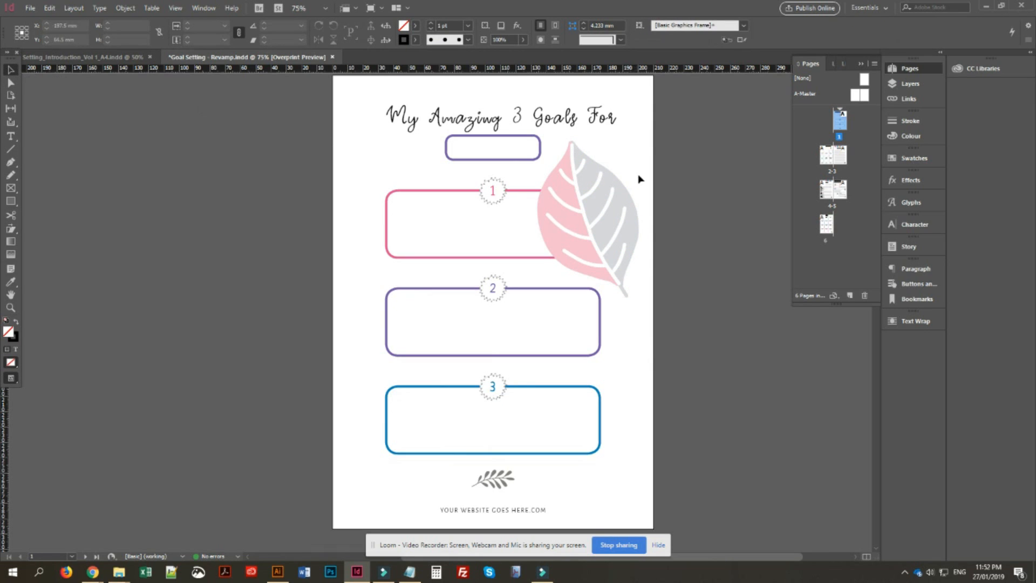
click(628, 243)
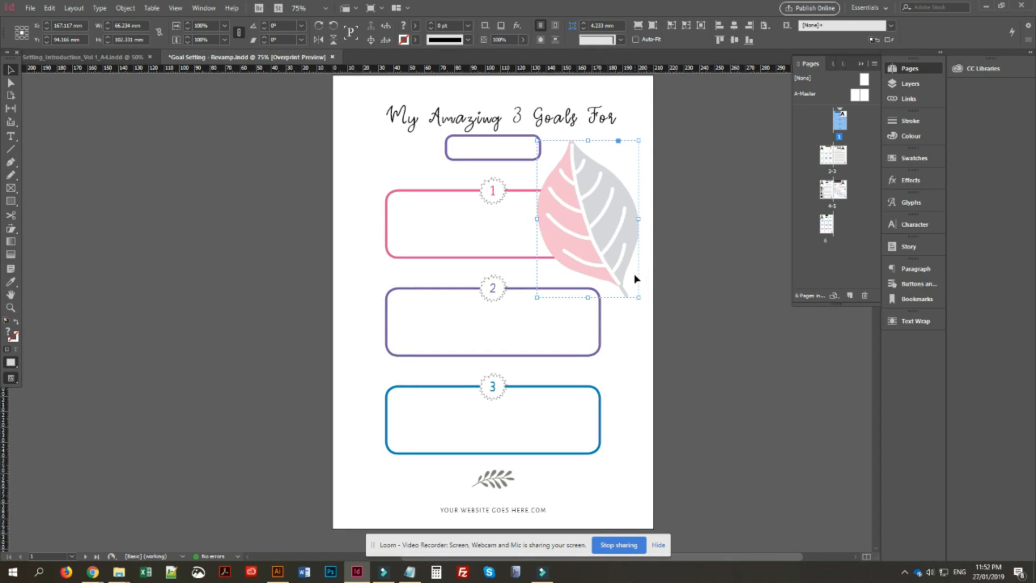
drag(636, 288, 602, 227)
key(ctrl+z)
drag(639, 298, 563, 179)
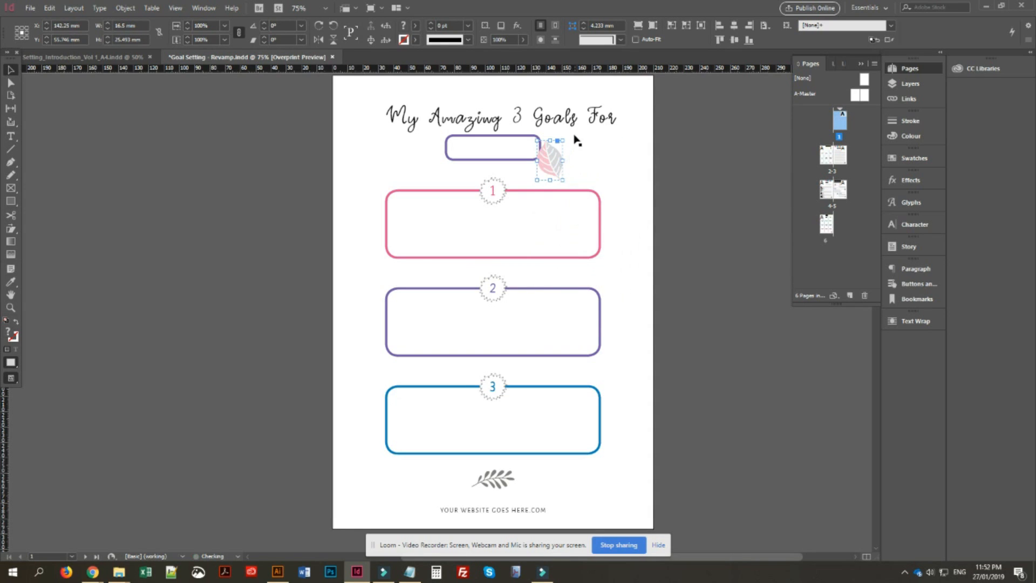
drag(571, 143, 544, 154)
click(573, 147)
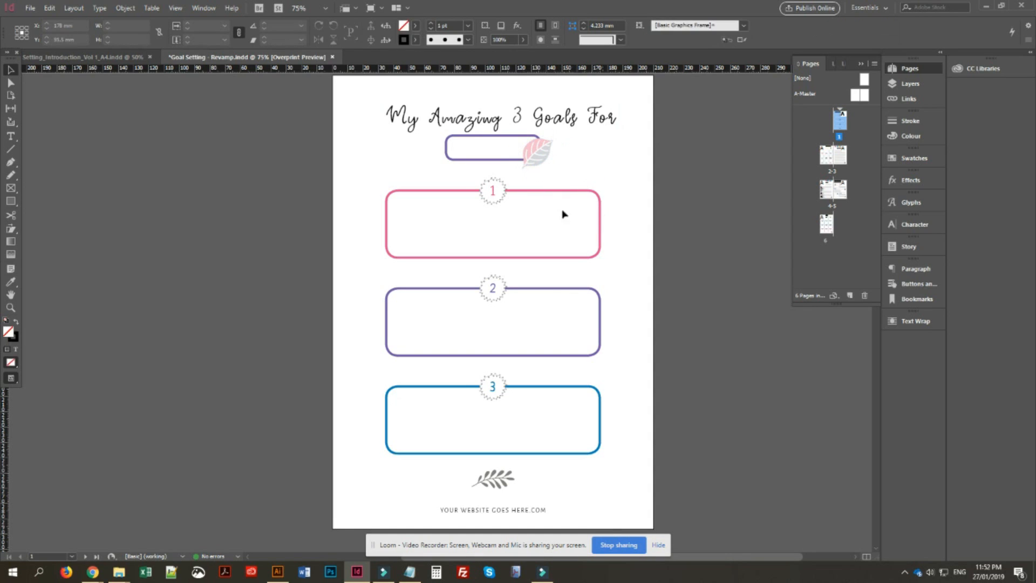
- Bring the small rounded box under the title to the front of the leaf
click(502, 161)
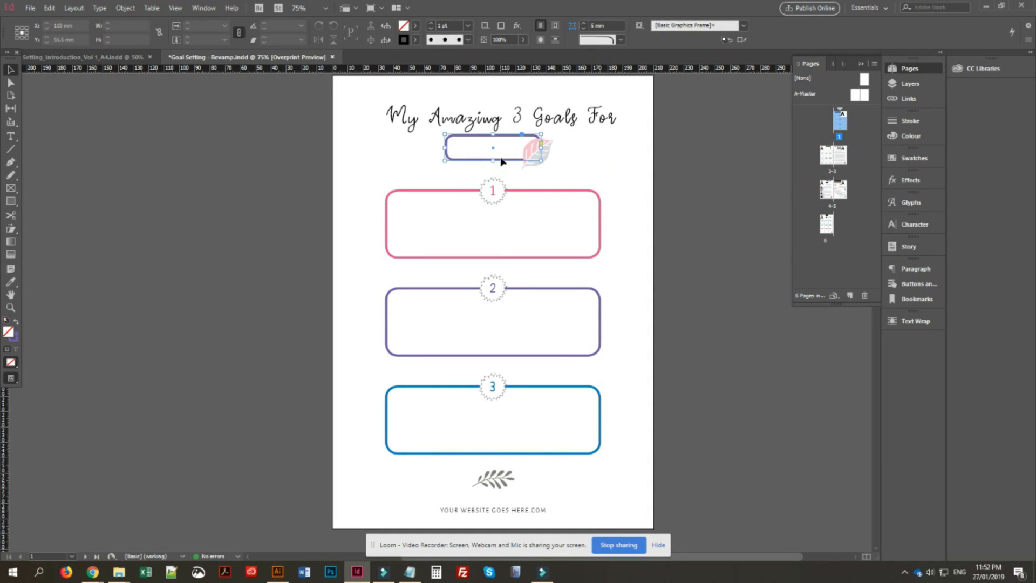
right_click(499, 156)
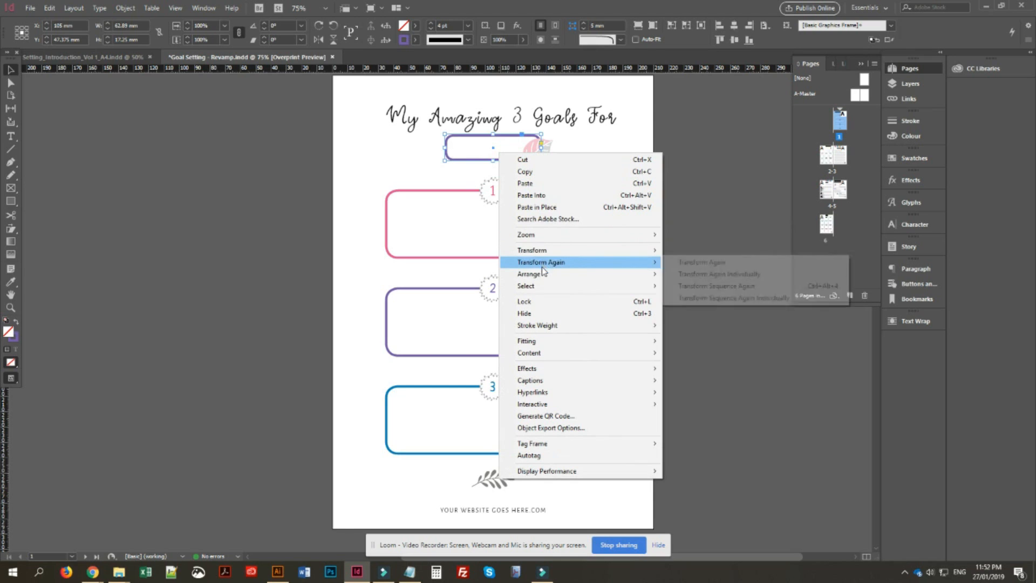
mouse_move(554, 254)
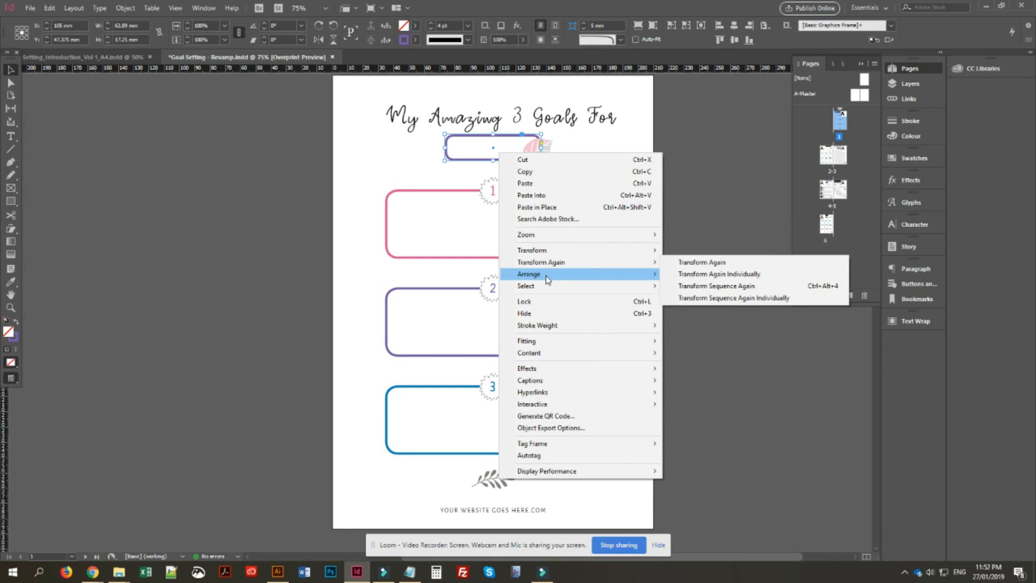
mouse_move(588, 274)
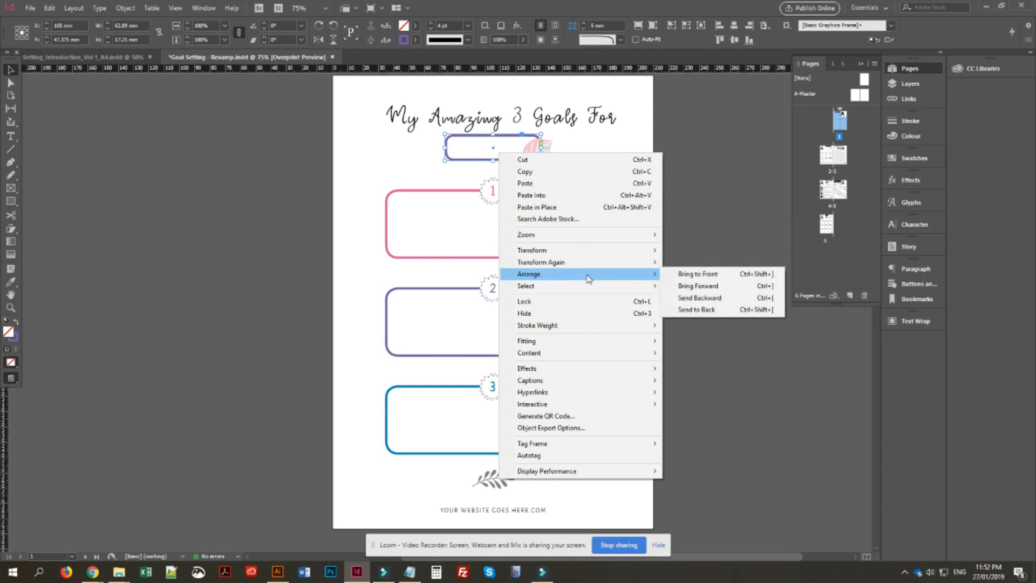
click(711, 276)
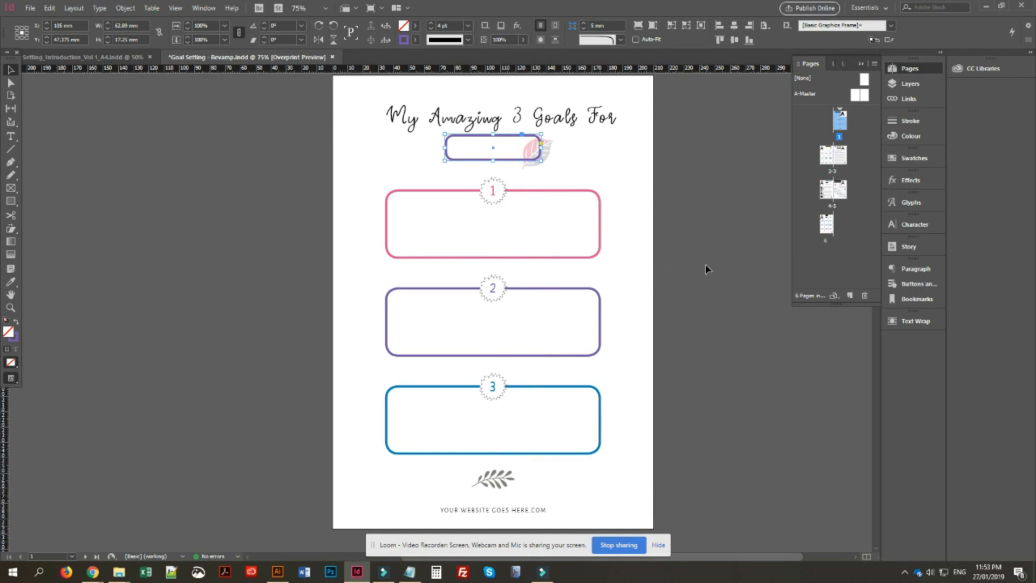
click(705, 267)
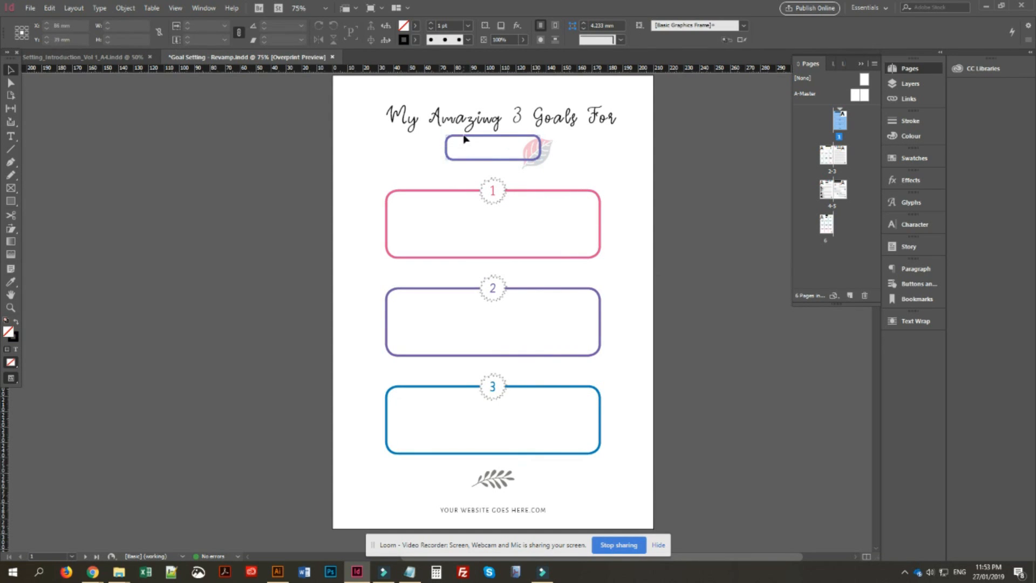
- Fill the small rounded box under the title with the [Paper] swatch
click(464, 139)
click(416, 25)
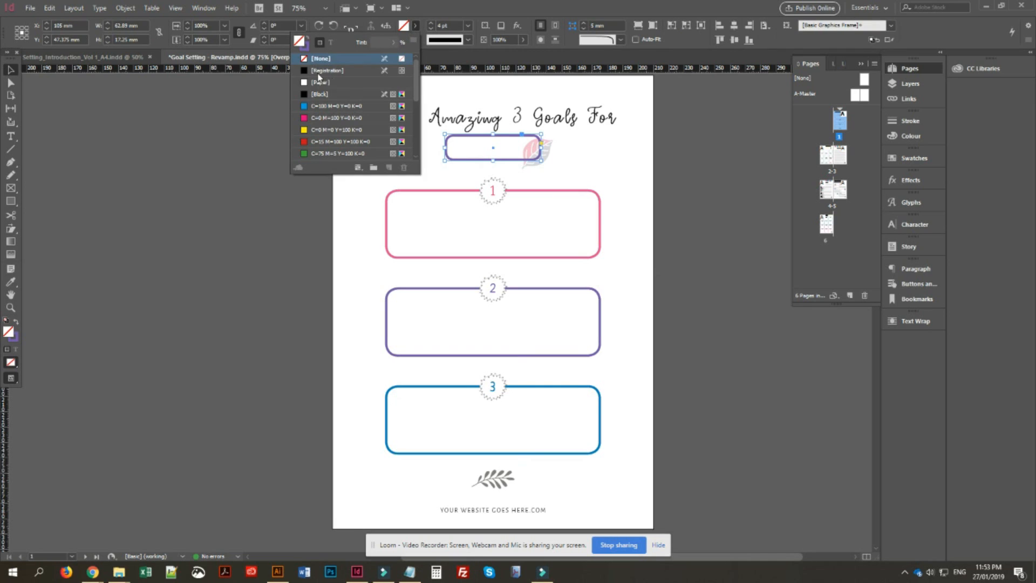
click(320, 82)
click(571, 172)
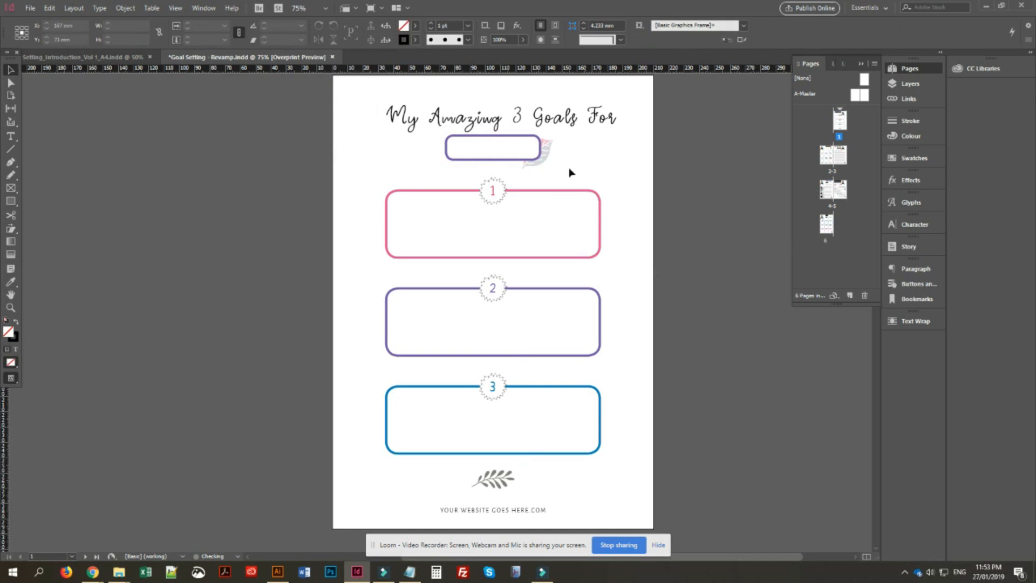
- Rotate the leaf behind the small rounded box to about -85° so more of it extends past the box's end
click(551, 151)
mouse_move(564, 157)
mouse_down()
mouse_move(567, 171)
mouse_move(551, 153)
mouse_up()
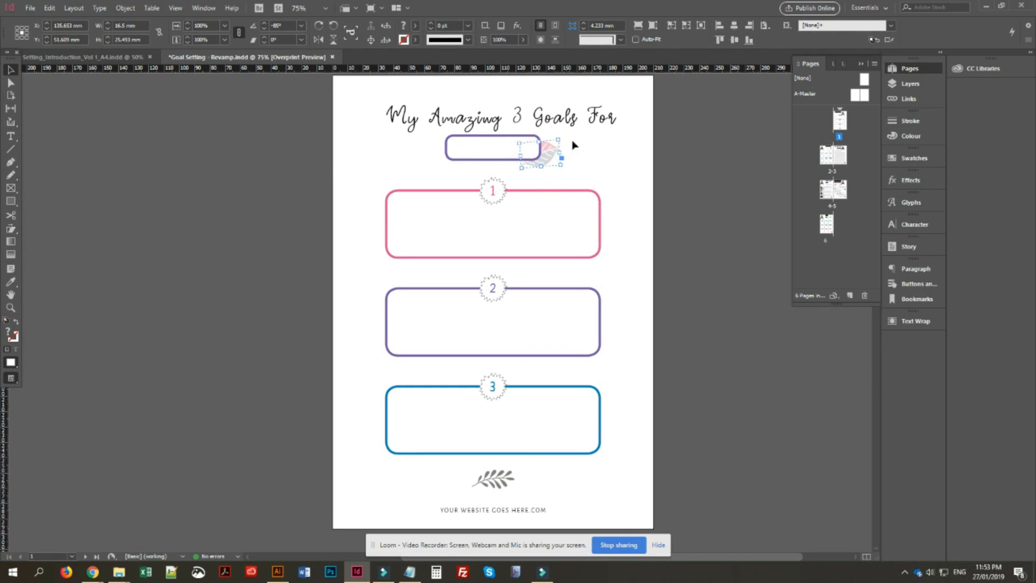
click(585, 146)
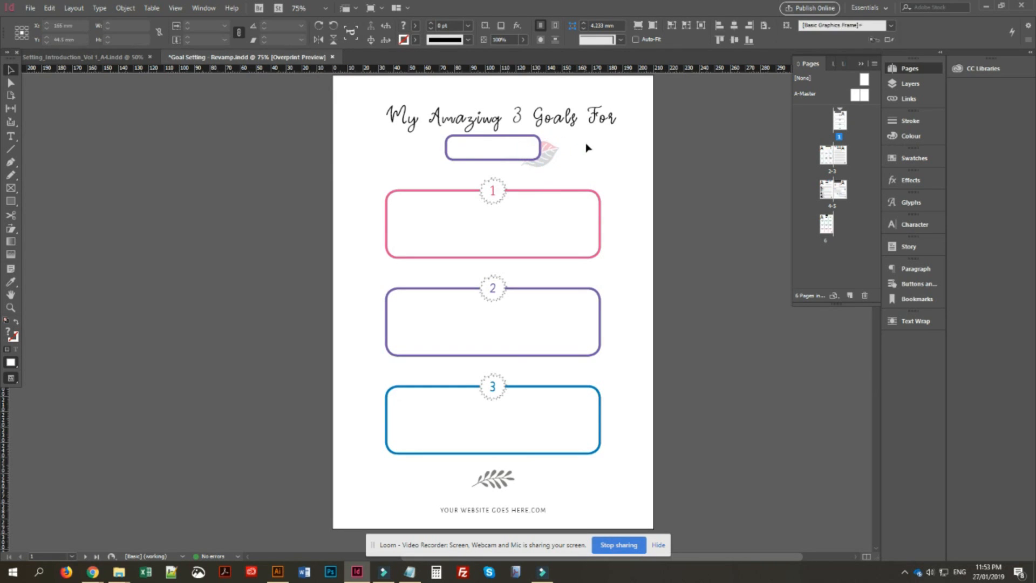
- Apply a PANTONE Violet U stroke to the group of three goal boxes and their number badges
click(601, 214)
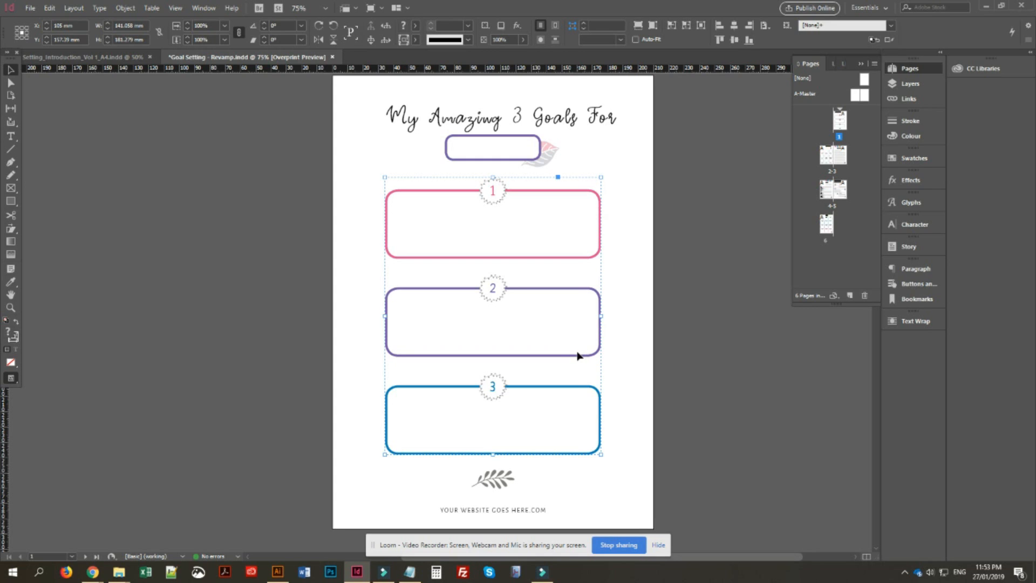
click(419, 41)
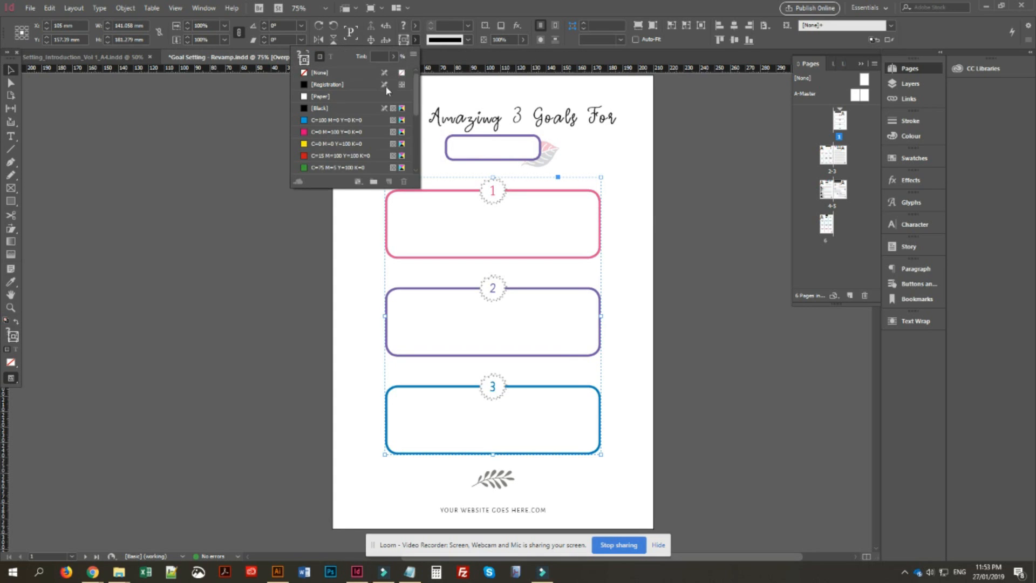
scroll(349, 143, down, 3)
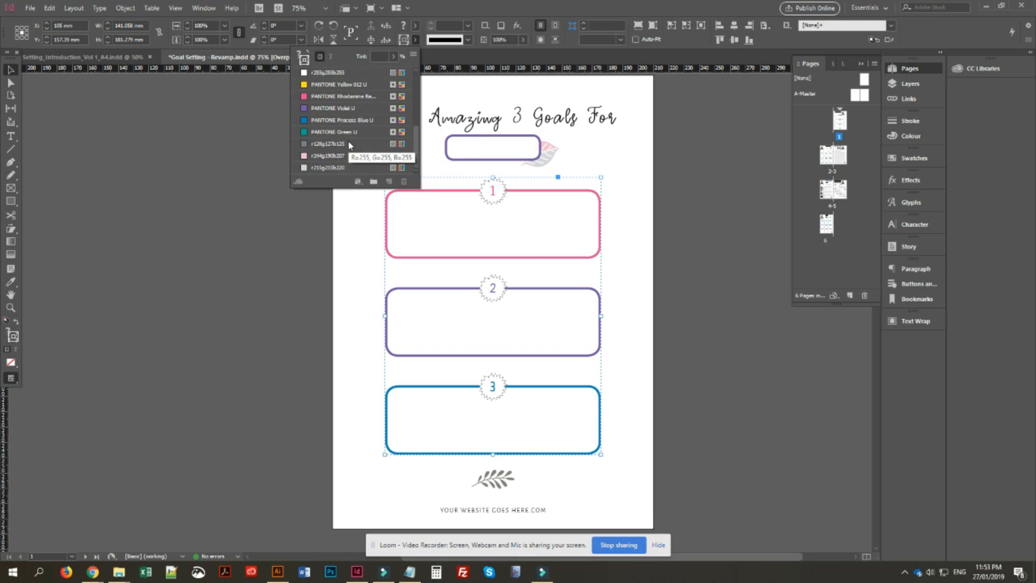
click(324, 109)
click(710, 210)
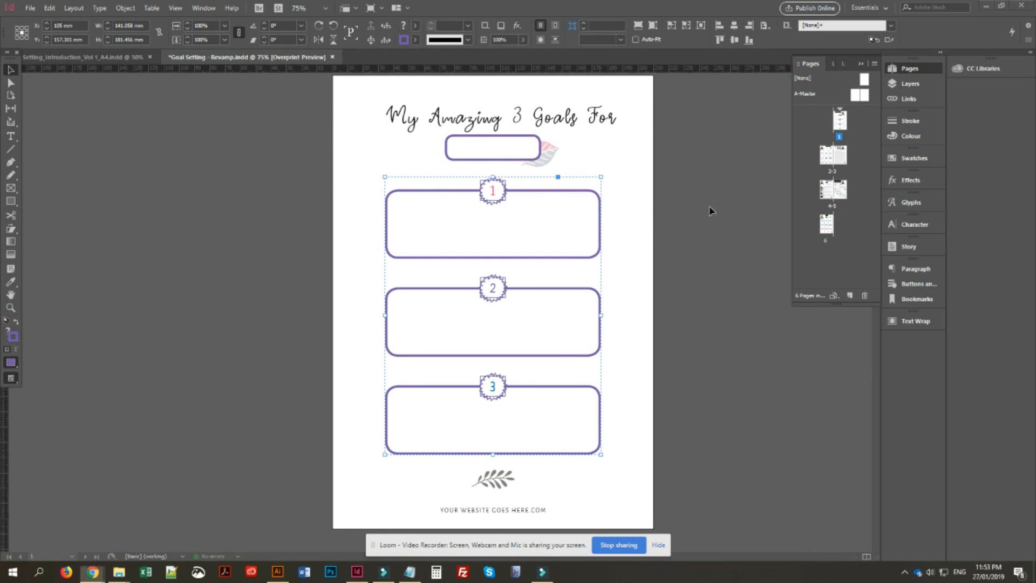
click(648, 231)
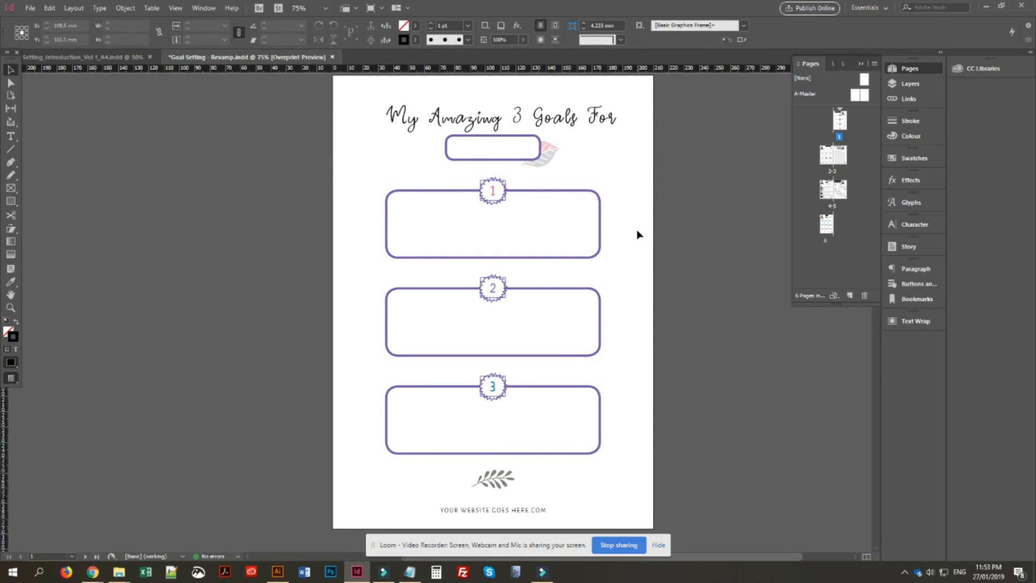
- Set the font of the numbers 1, 2 and 3 in the goal badges to Esperance
click(490, 191)
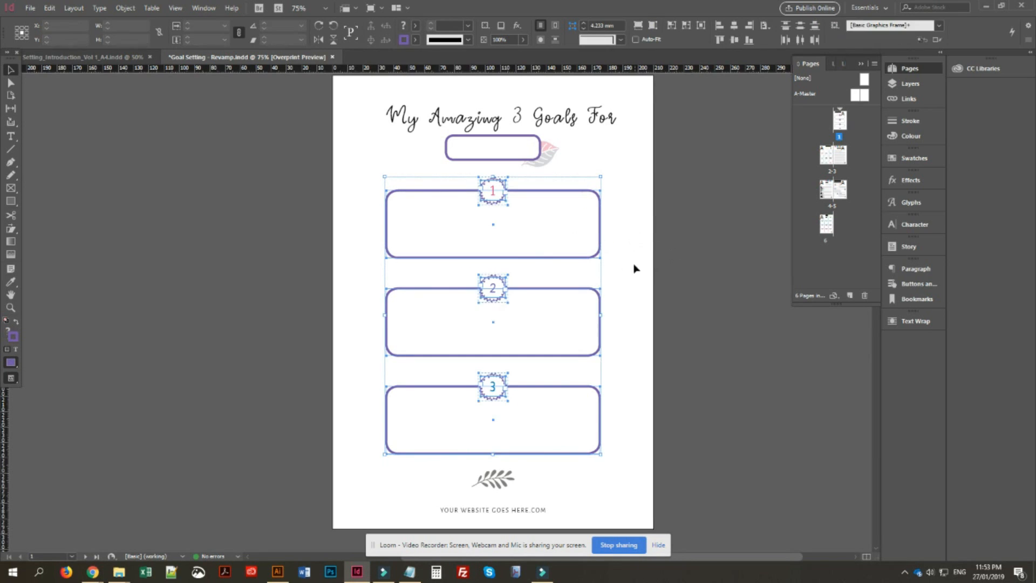
double_click(499, 188)
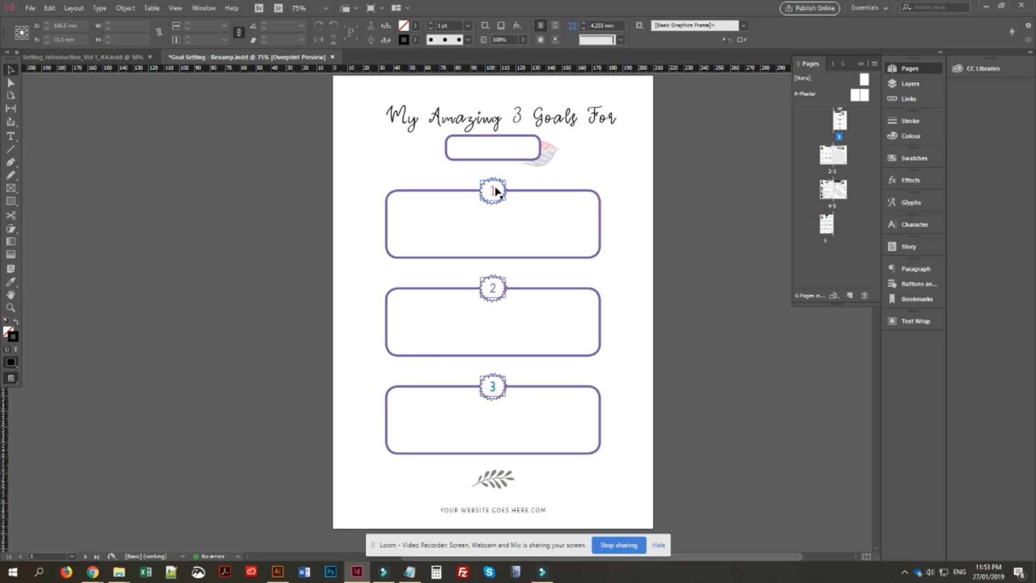
double_click(497, 191)
drag(497, 191, 485, 190)
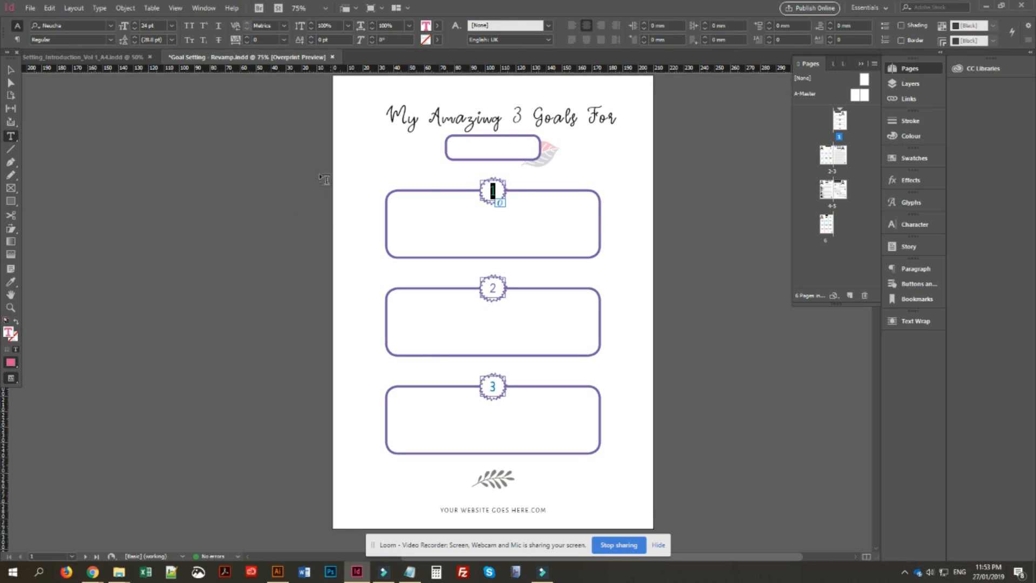
click(109, 25)
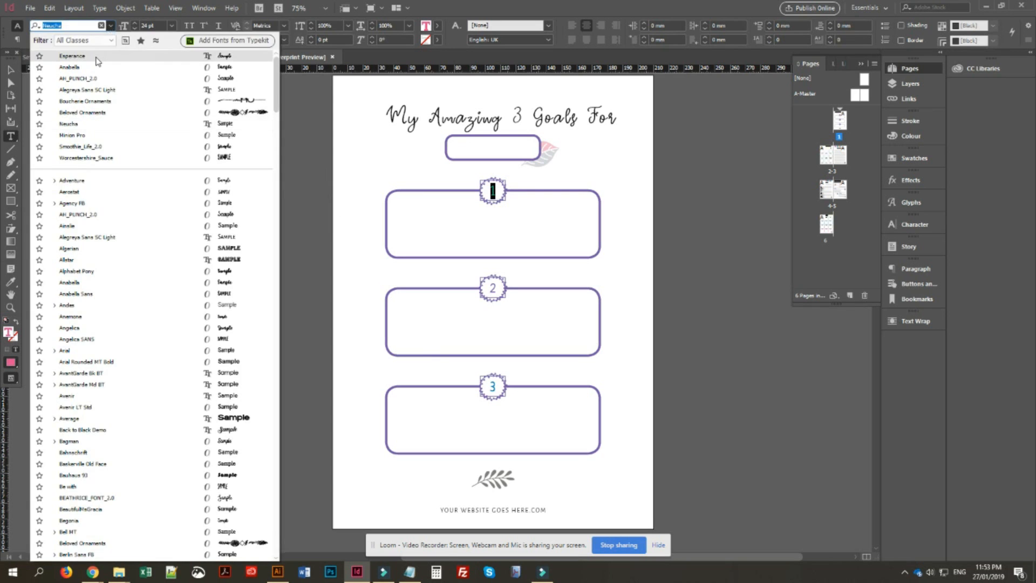
click(141, 56)
double_click(494, 289)
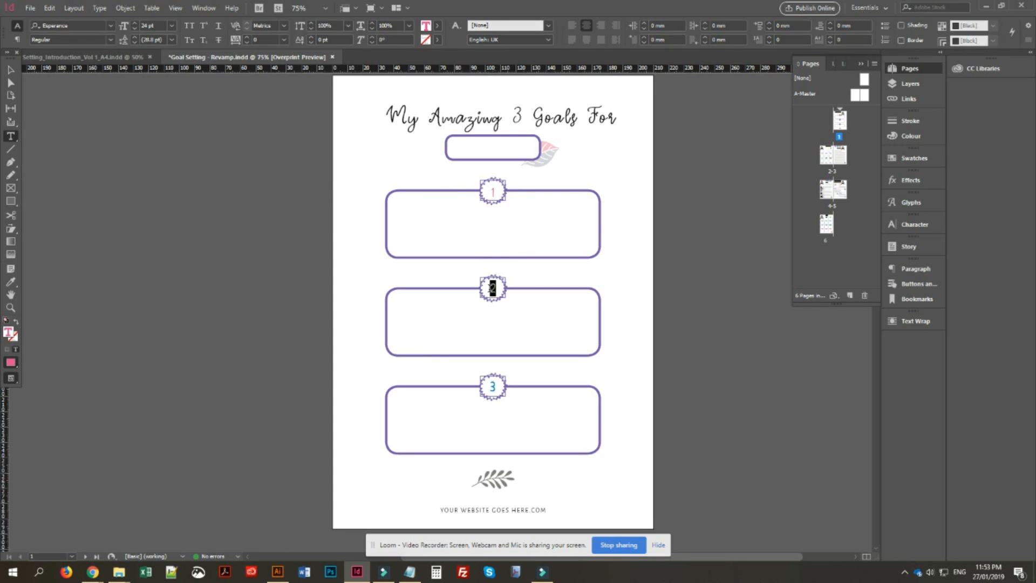
click(110, 25)
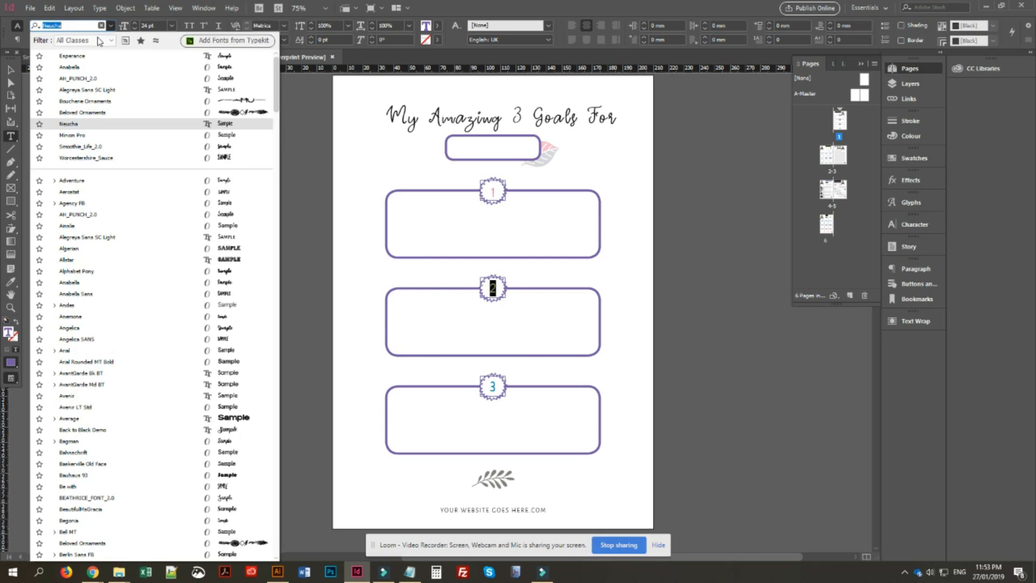
click(140, 55)
double_click(491, 385)
click(109, 25)
click(140, 56)
- Colour the number 3 in the lowest badge with the PANTONE Violet U swatch
click(436, 26)
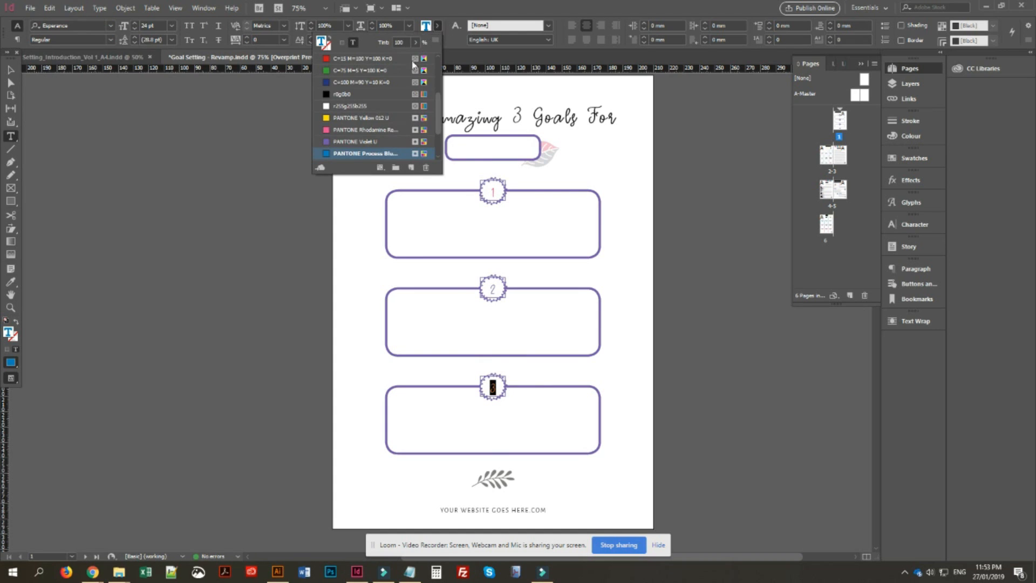
click(351, 142)
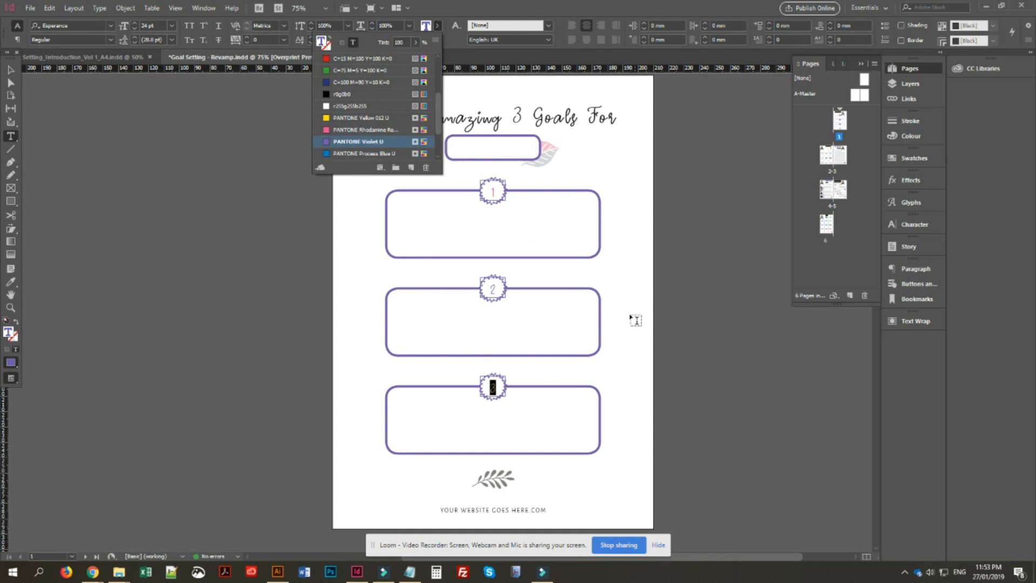
key(alt+Tab)
click(11, 70)
click(222, 220)
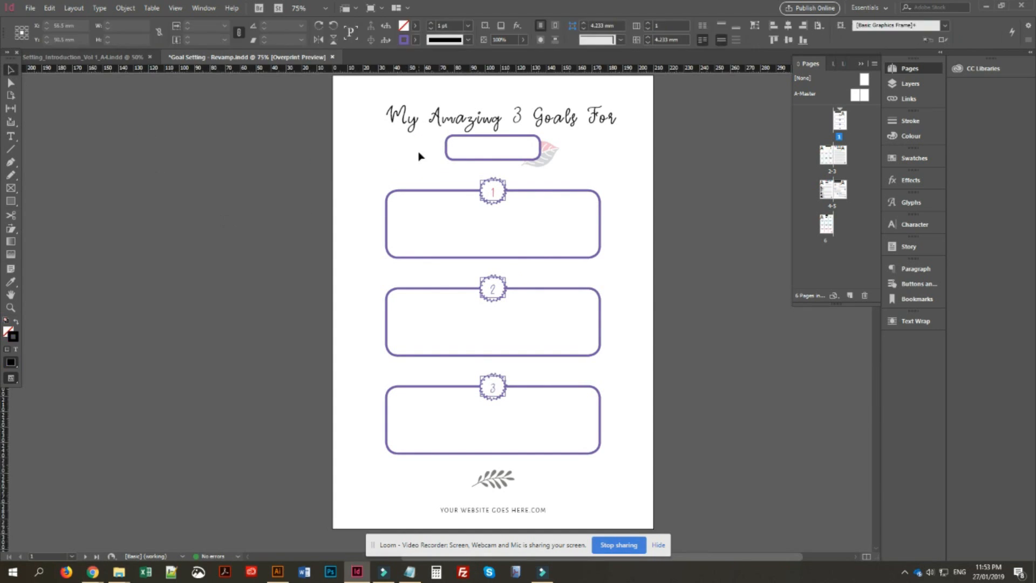
- Colour the number 1 in the uppermost badge with the PANTONE Violet U swatch
click(556, 157)
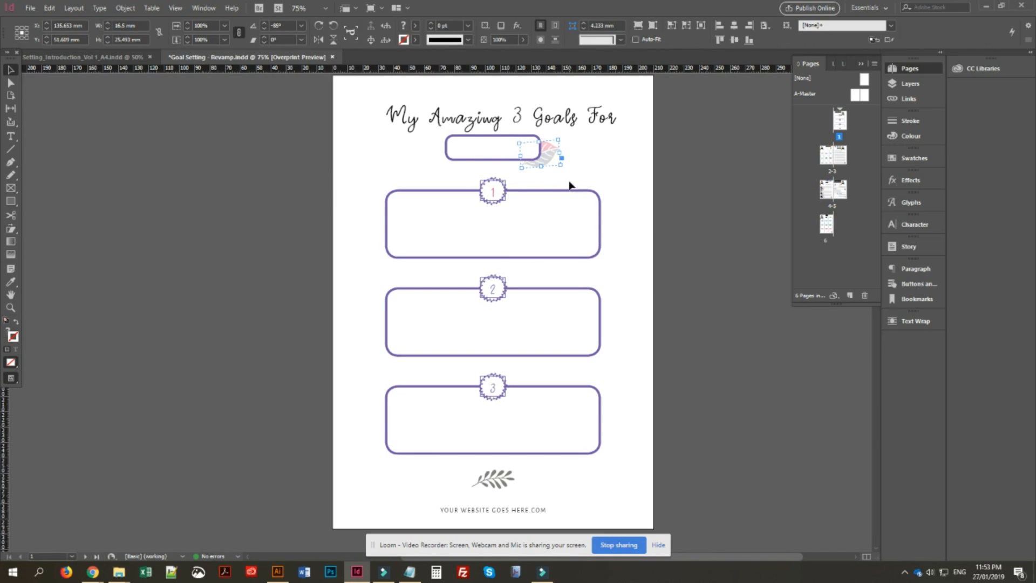
click(492, 190)
double_click(492, 192)
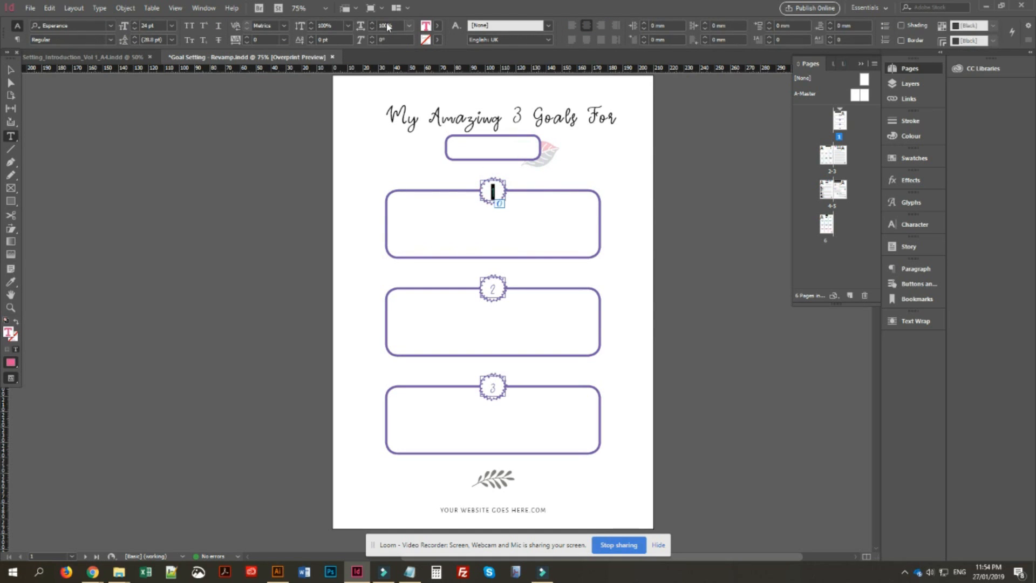
click(437, 25)
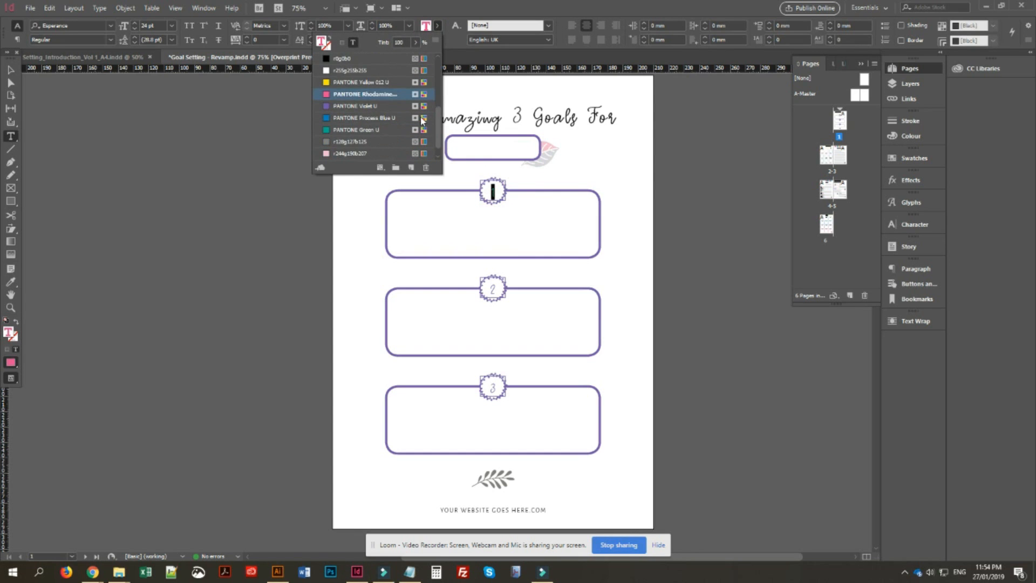
click(349, 119)
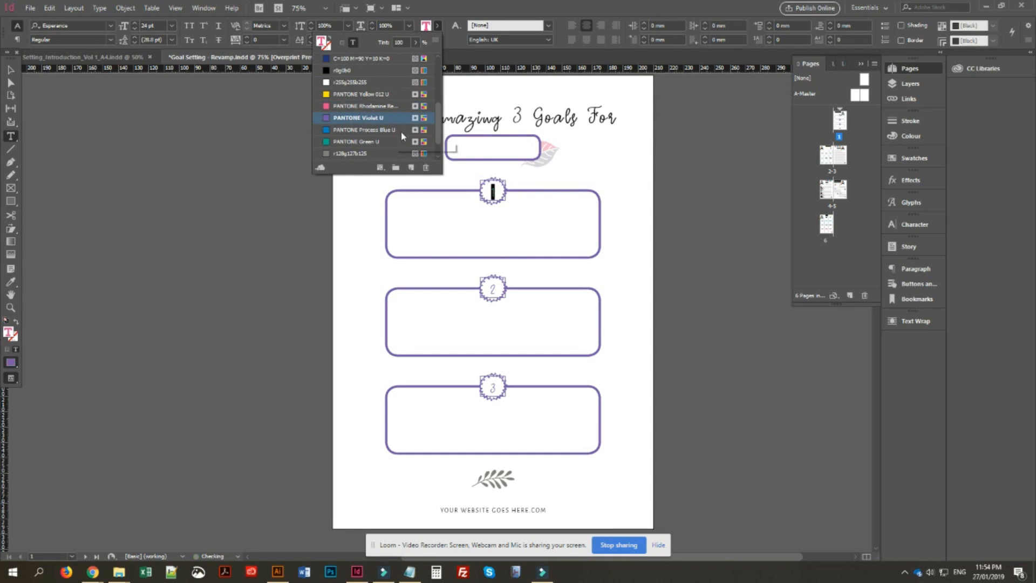
click(10, 71)
click(661, 238)
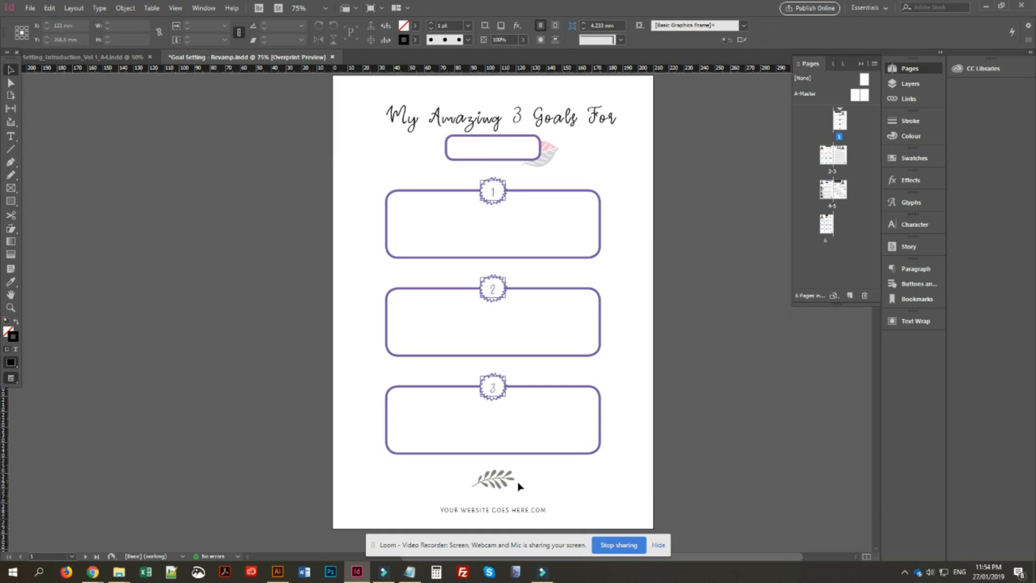
- Delete the dark leaf sprig above the website line at the foot of the page
click(494, 484)
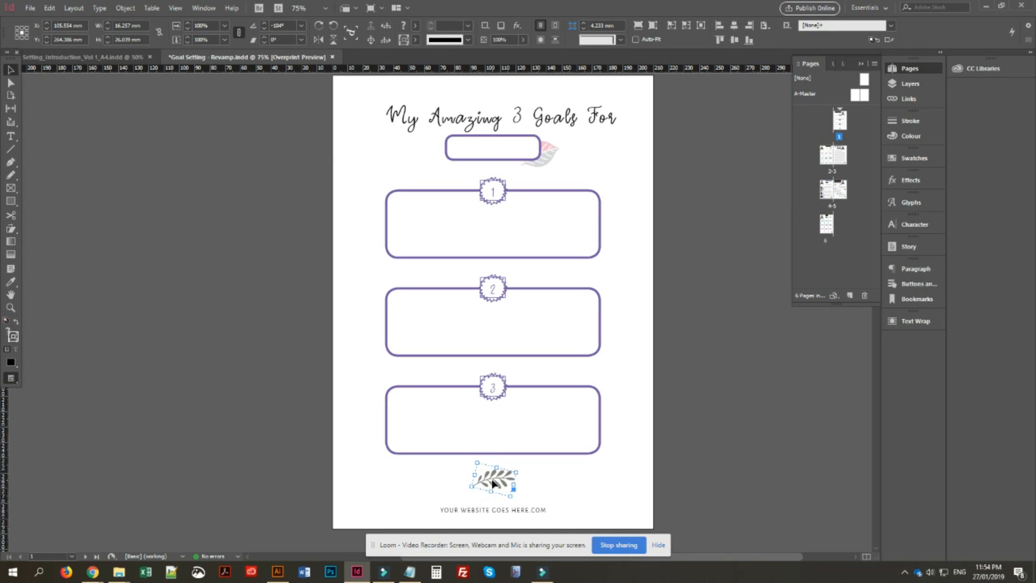
key(Delete)
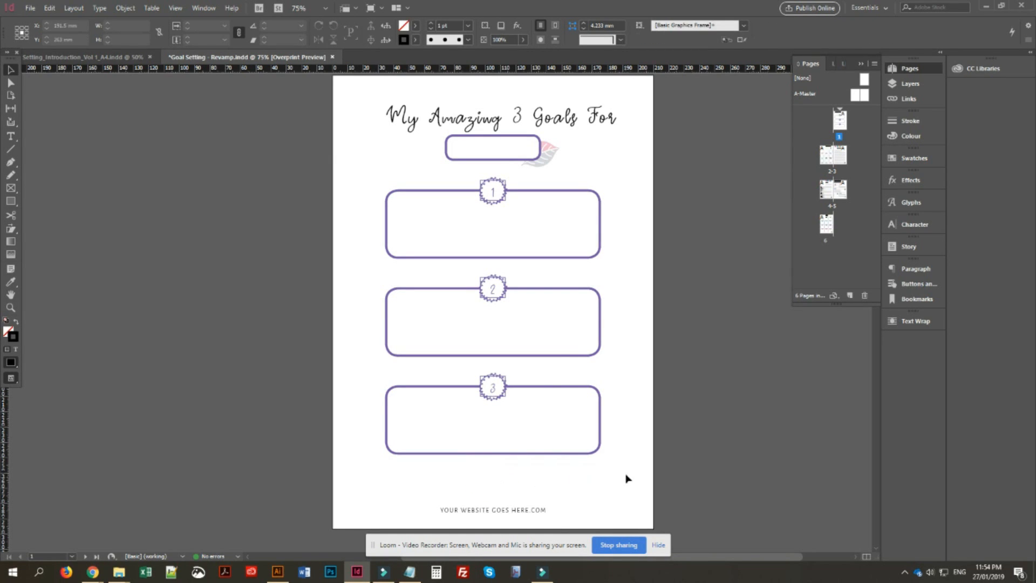
- Set the stroke of the text frame around the number 1 to [None]
click(494, 200)
click(415, 40)
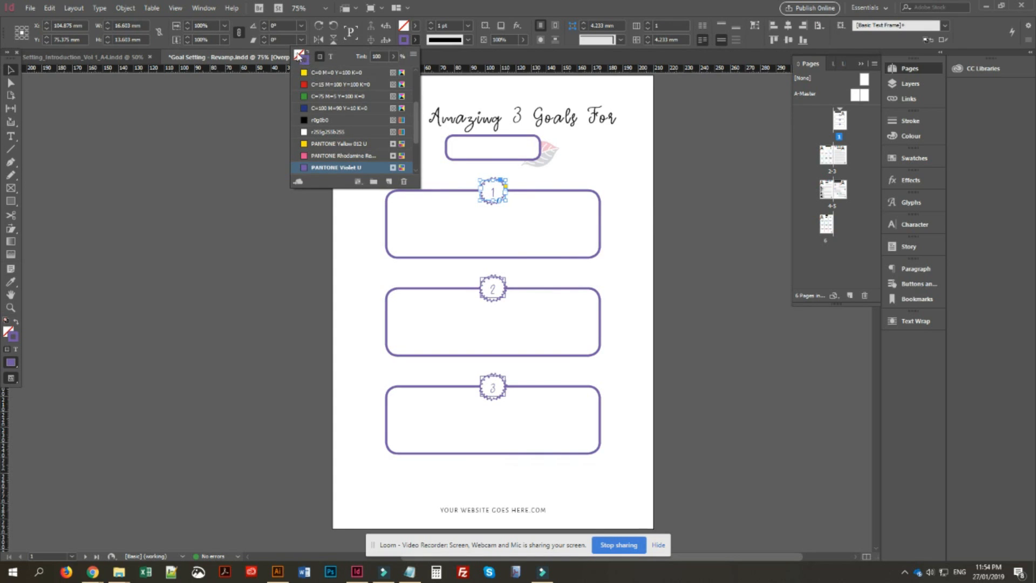
scroll(416, 143, down, 2)
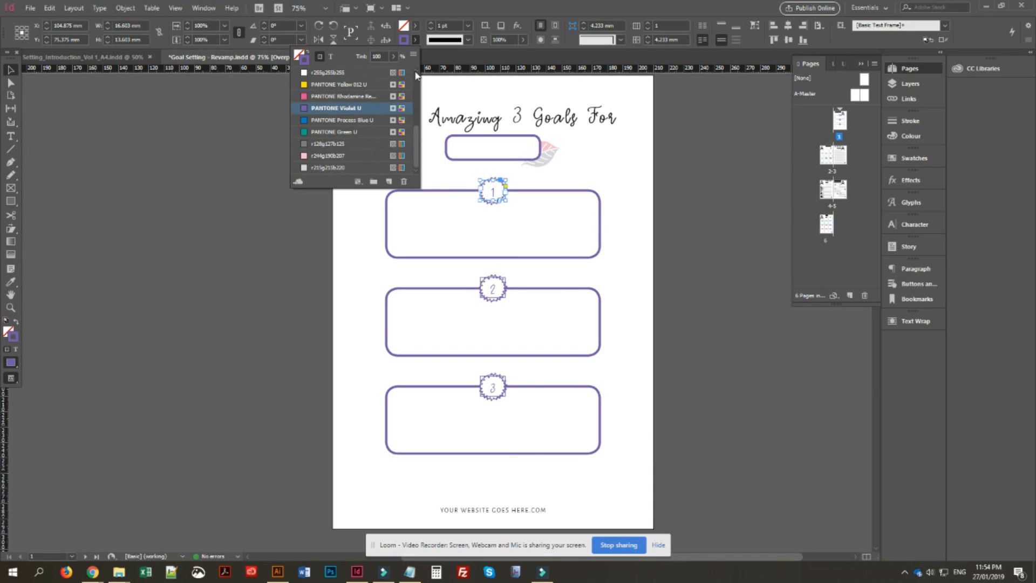
drag(419, 139, 418, 67)
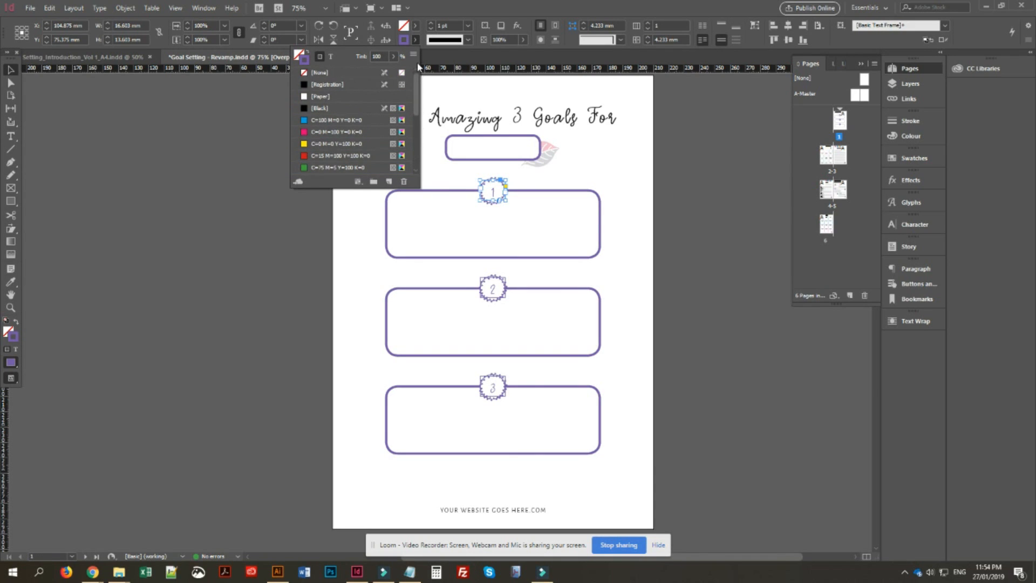
click(331, 75)
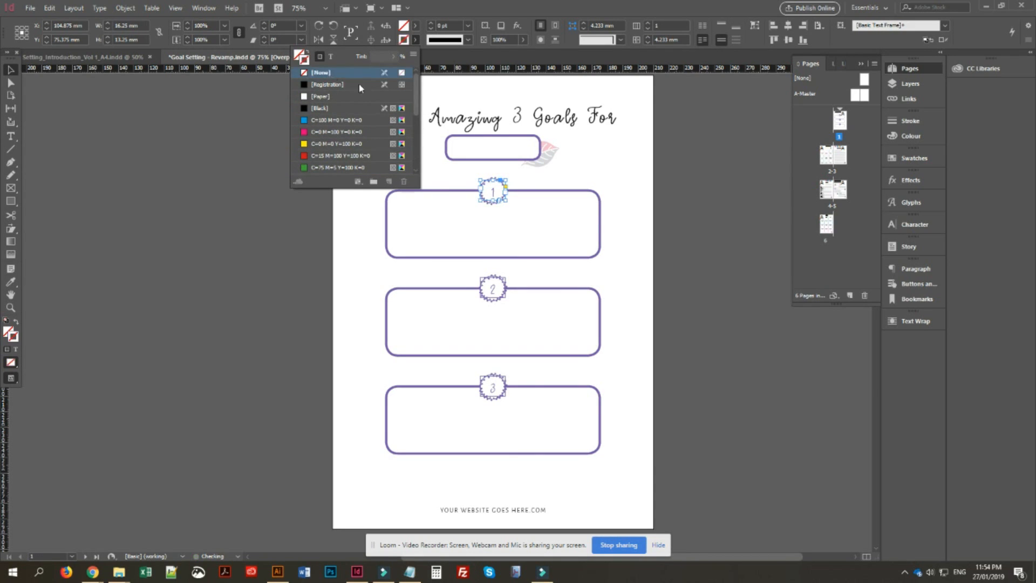
click(660, 312)
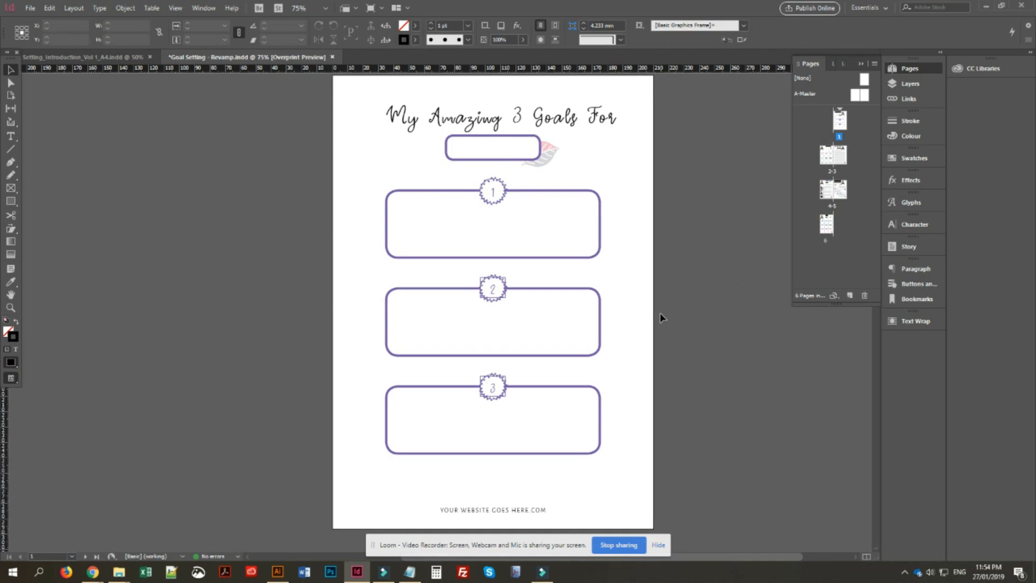
- Set the stroke of the text frames around the numbers 2 and 3 to [None]
click(10, 82)
click(508, 281)
shift+click(504, 379)
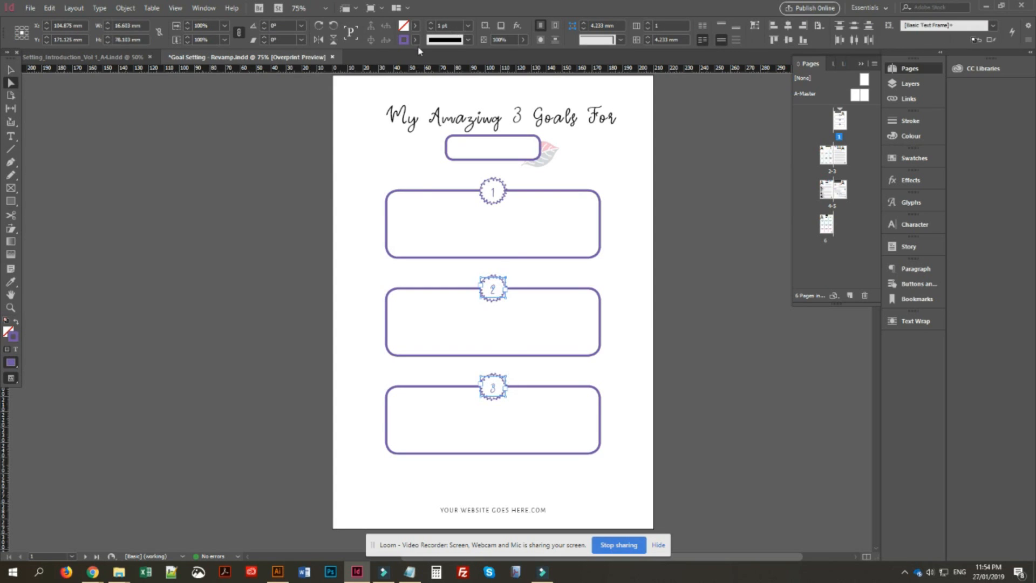
click(416, 25)
click(316, 73)
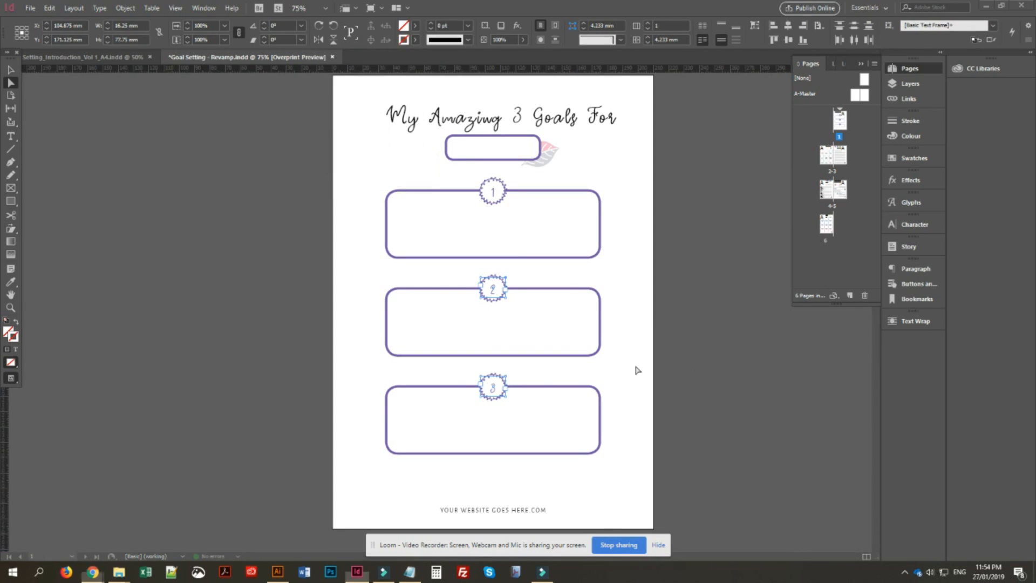
click(641, 381)
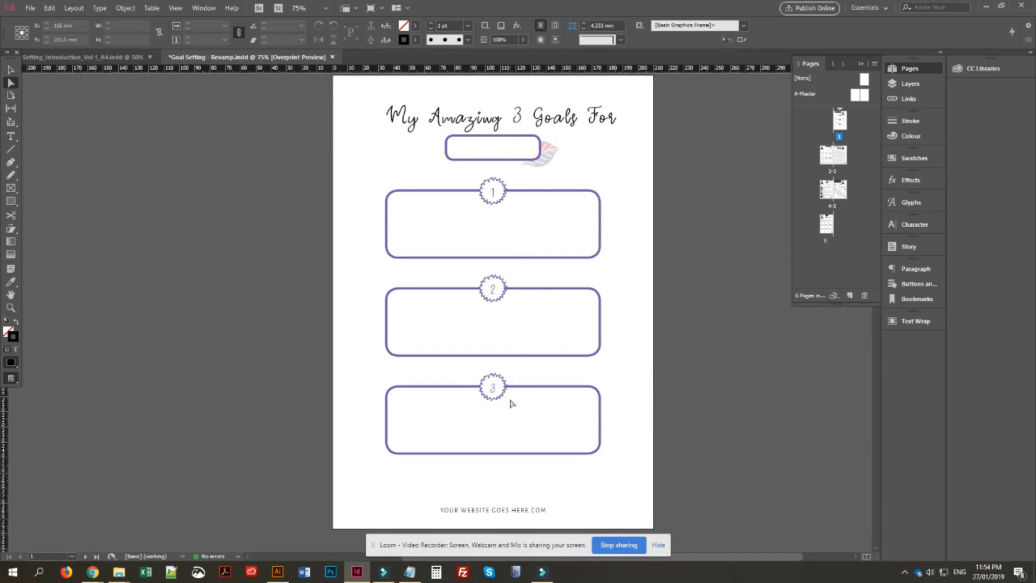
- Switch to Illustrator to review the leaf and berry artwork, and preview PATTERN_6.jpg from the PATTERNS JPG folder
click(564, 129)
click(278, 575)
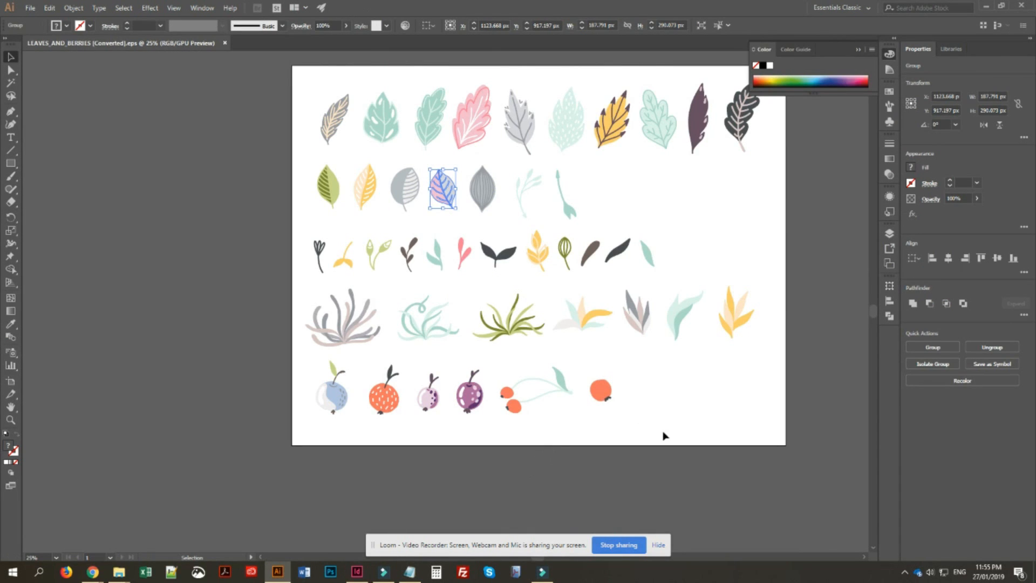
scroll(663, 436, up, 3)
scroll(664, 436, down, 4)
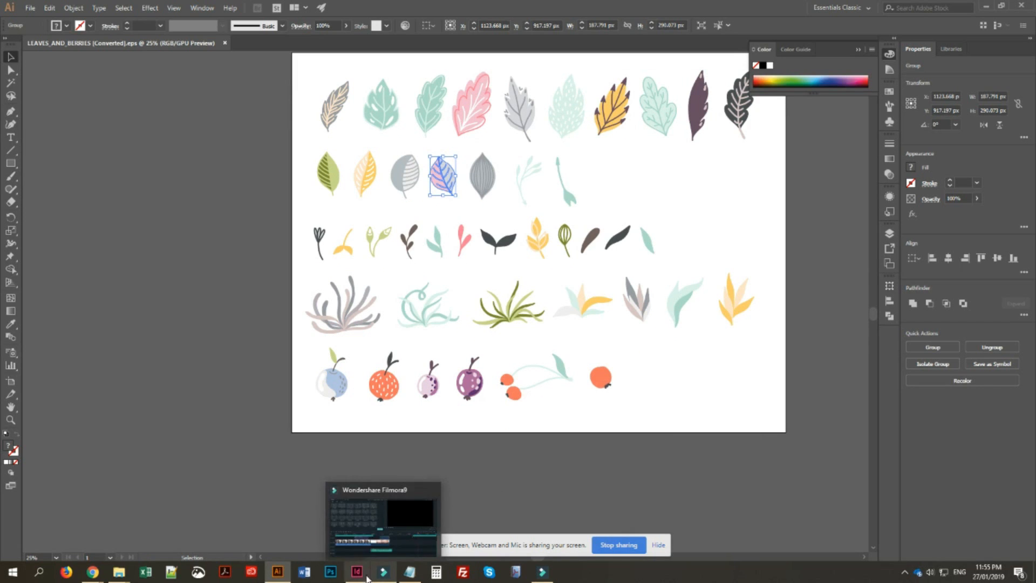
mouse_move(359, 576)
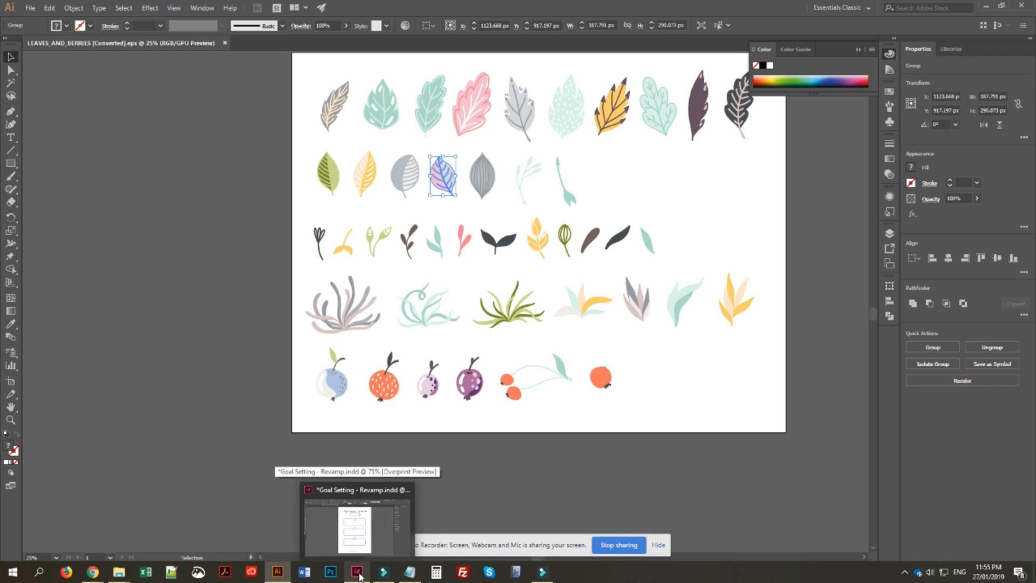
mouse_move(129, 576)
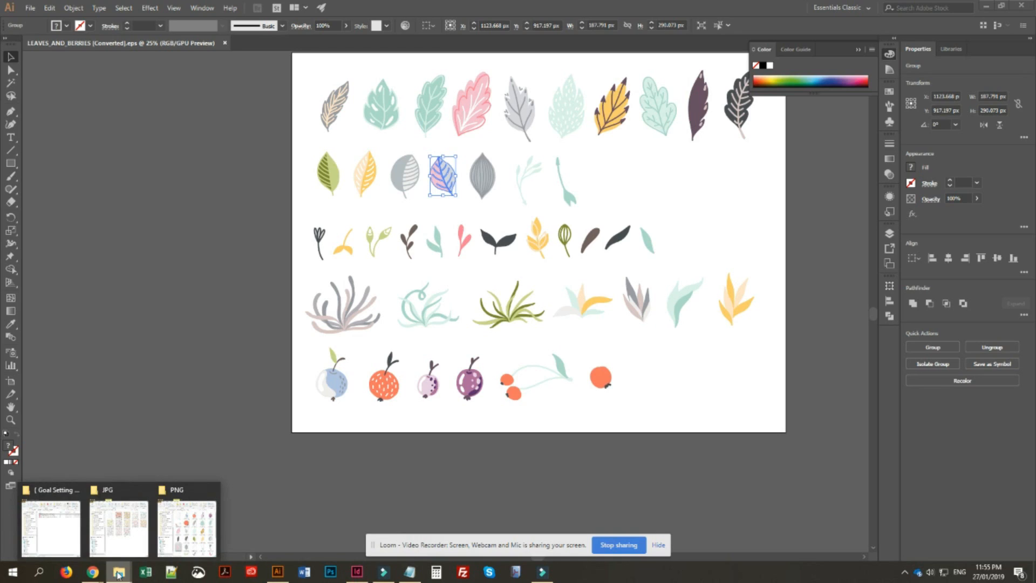
click(128, 546)
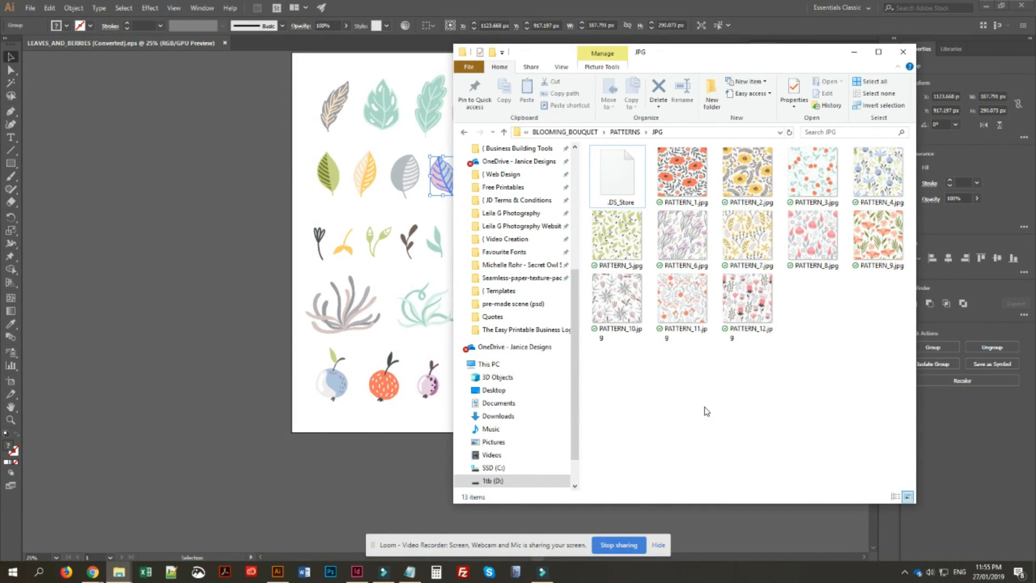
click(696, 249)
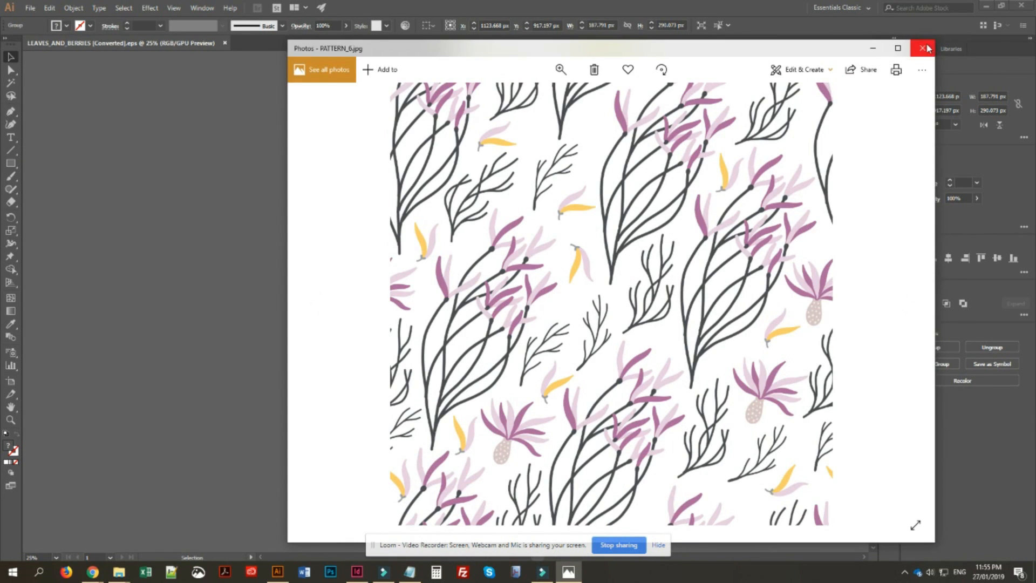
click(927, 47)
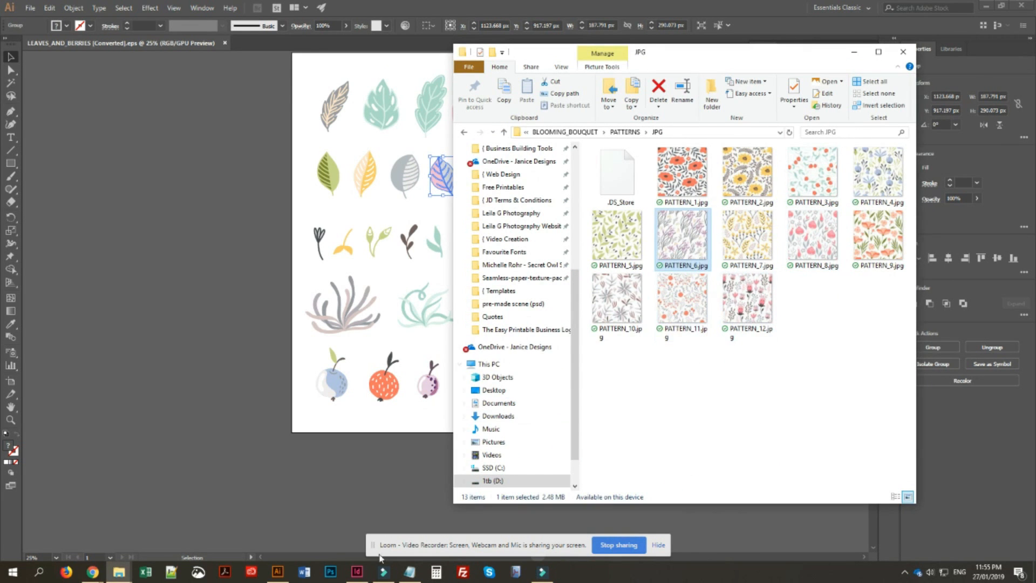
- Switch back to InDesign and draw a rectangle frame covering all of page 1, 210 mm wide and 297 mm high
click(357, 573)
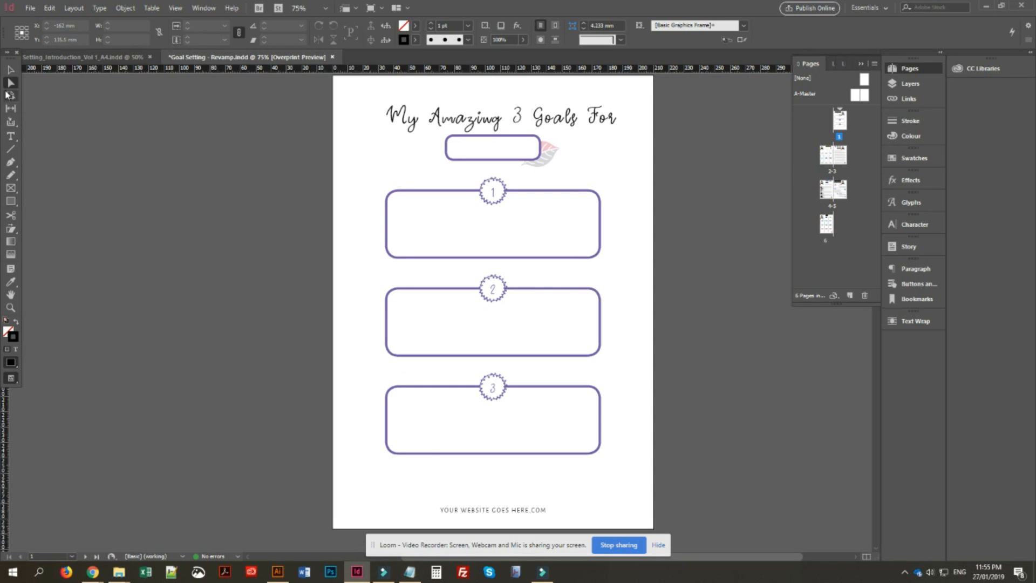
click(14, 193)
scroll(610, 305, up, 2)
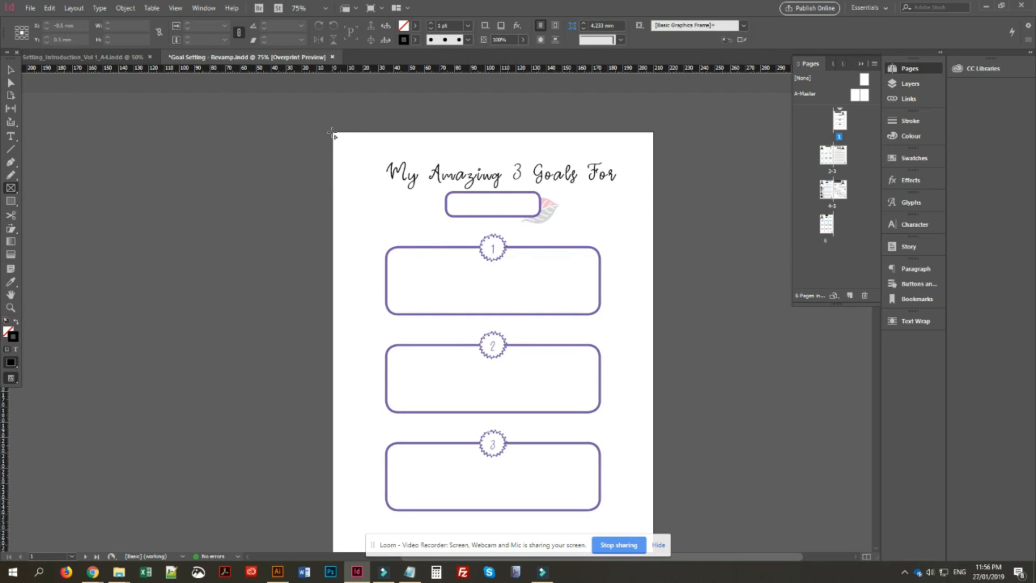
drag(333, 133, 657, 447)
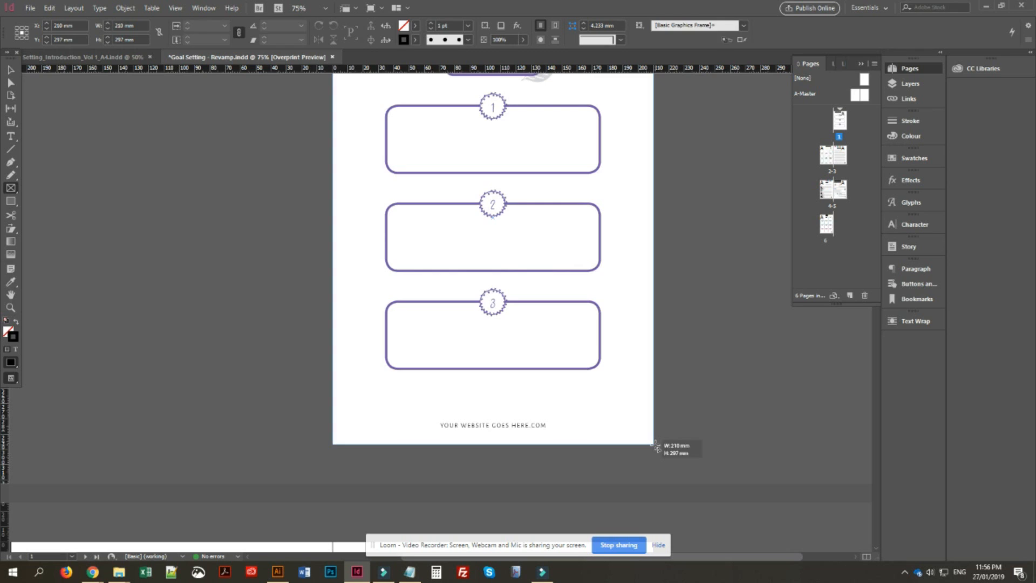
drag(656, 445, 656, 445)
scroll(642, 482, up, 3)
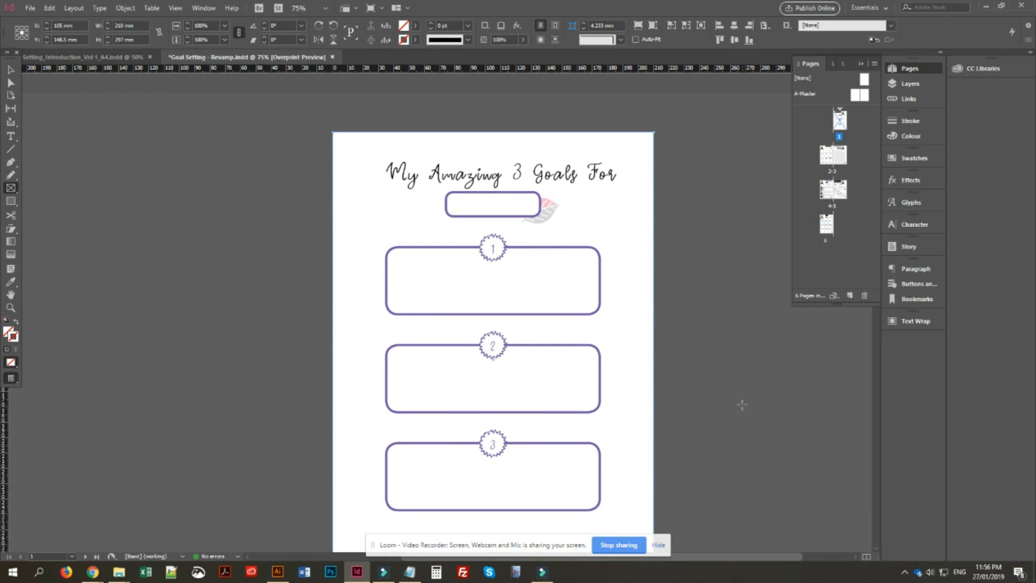
scroll(647, 327, down, 3)
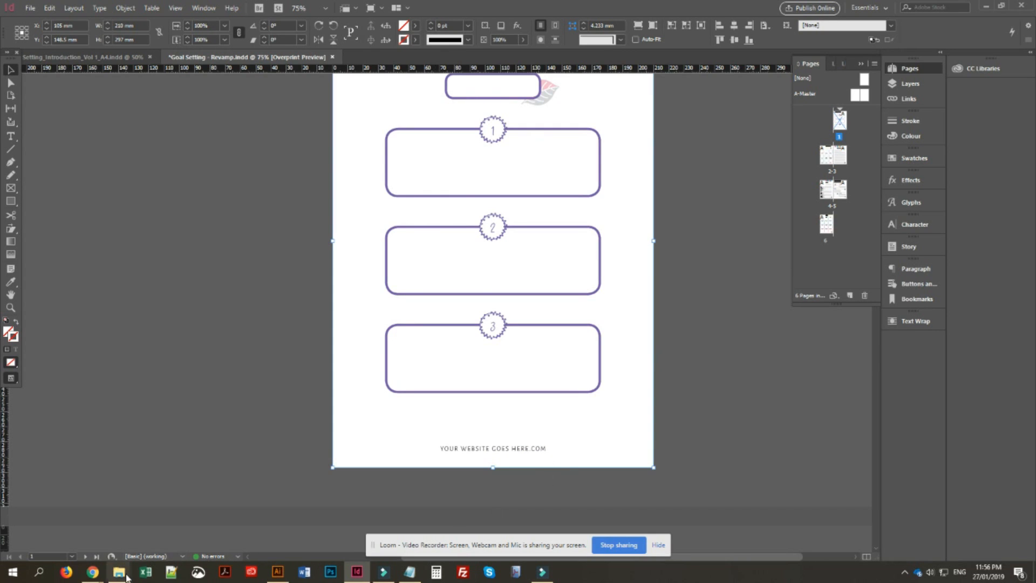
- Place PATTERN_6.jpg from the JPG patterns folder into the full-page frame on page 1
mouse_move(125, 579)
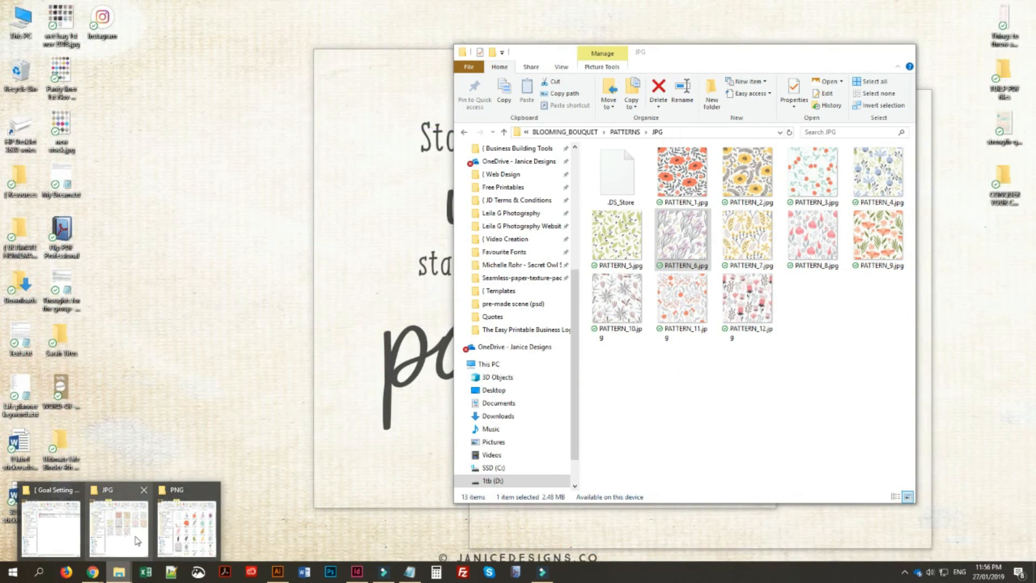
click(138, 542)
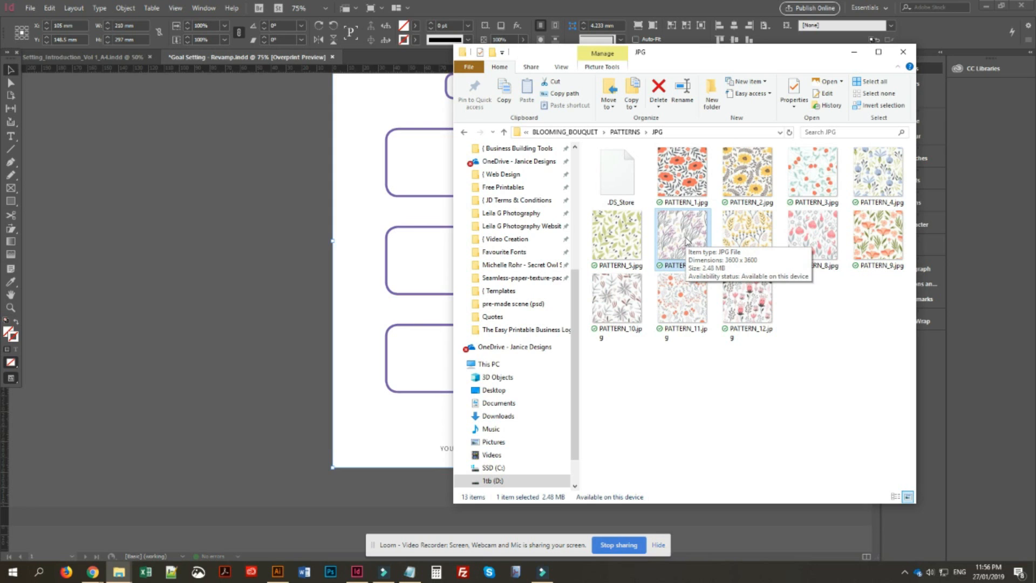
drag(687, 240, 365, 344)
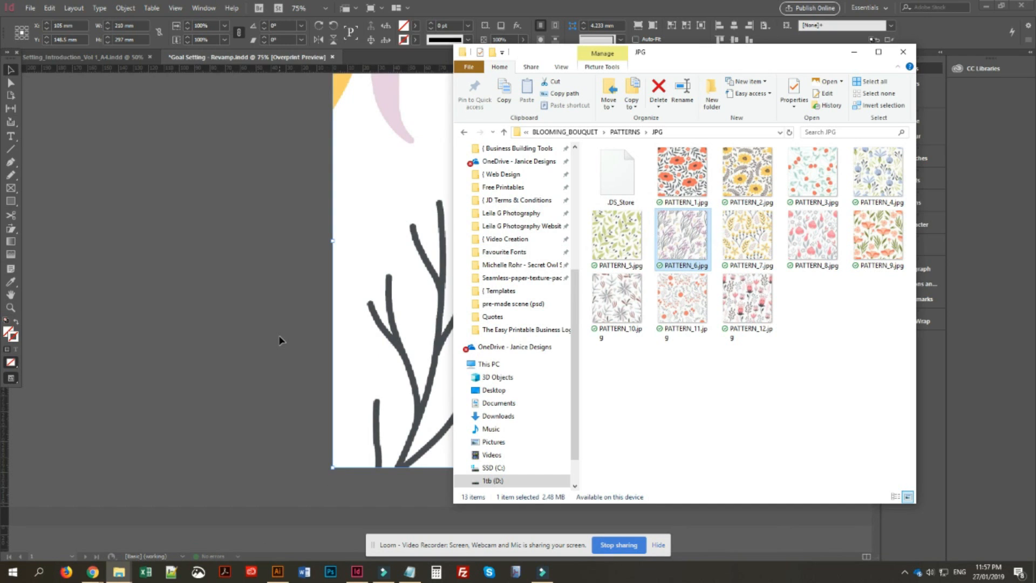
mouse_move(693, 249)
mouse_down()
mouse_move(418, 266)
mouse_move(739, 255)
mouse_move(679, 254)
mouse_move(695, 253)
mouse_up()
click(263, 325)
click(601, 516)
scroll(601, 515, up, 3)
scroll(601, 516, down, 2)
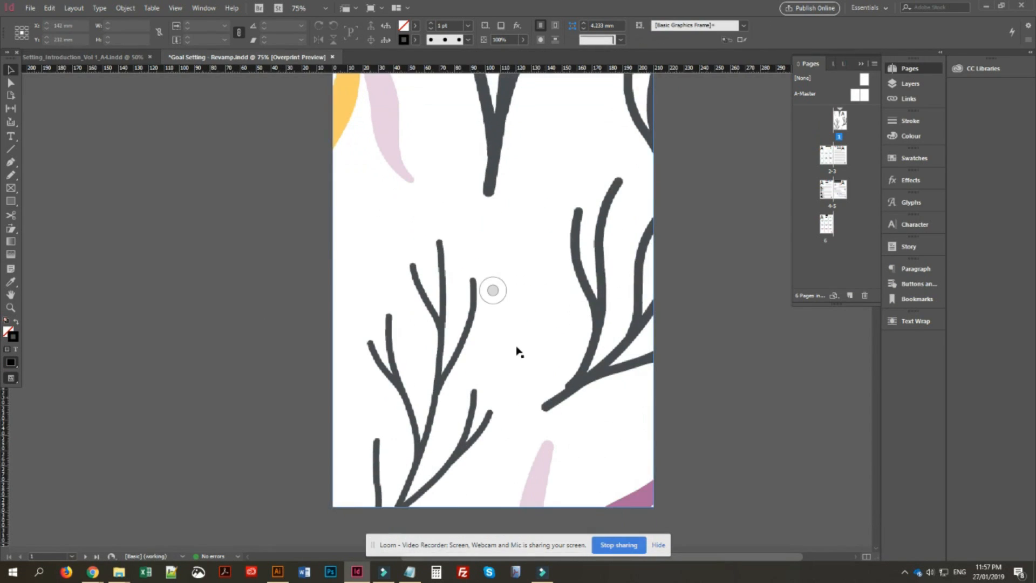
- Select the pattern image inside its frame and scale it proportionally to about 783 mm square, with its lower edge at the page's bottom edge
key(space)
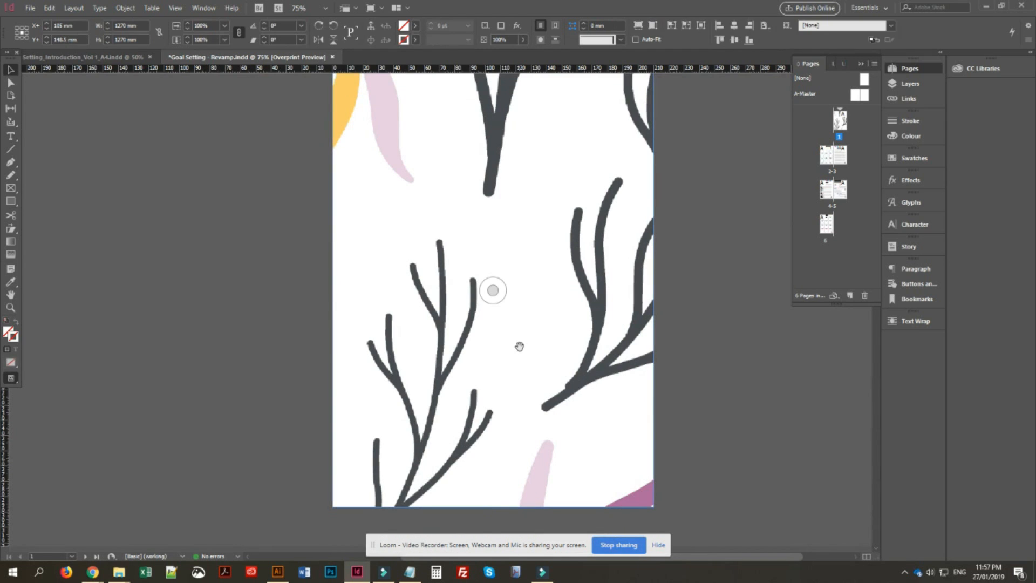
drag(519, 346, 773, 492)
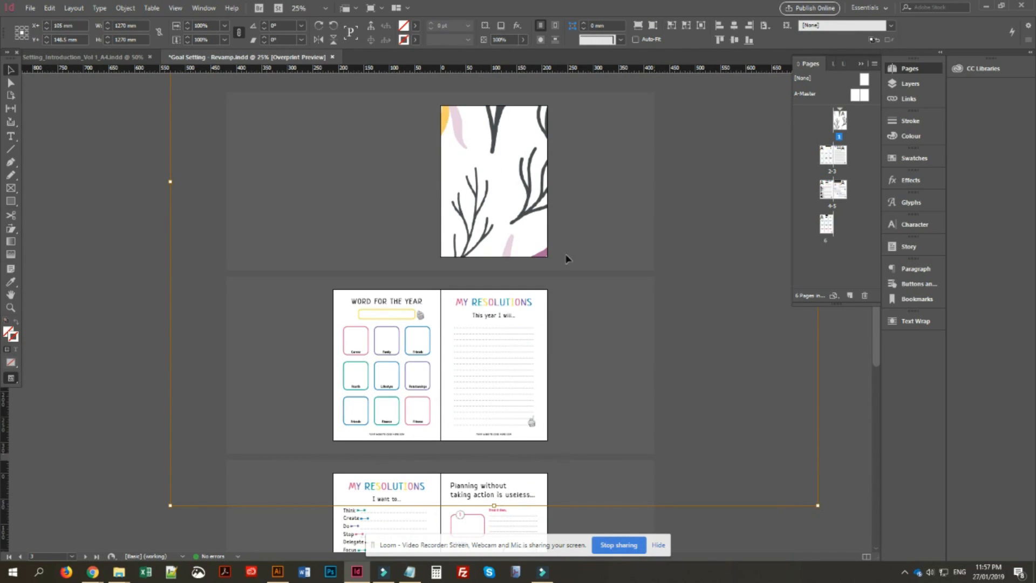
click(687, 256)
click(494, 181)
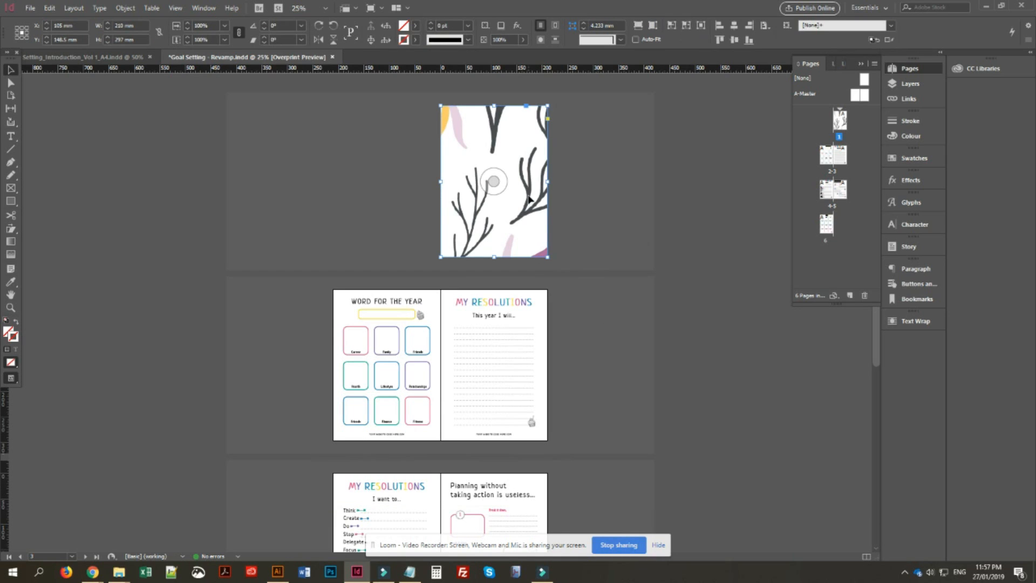
double_click(529, 200)
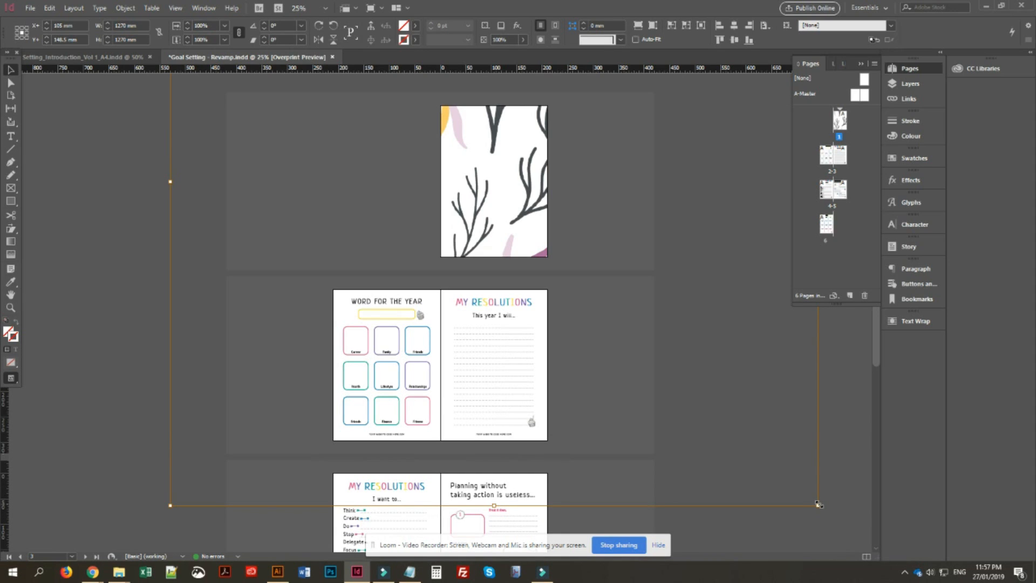
drag(818, 504, 570, 257)
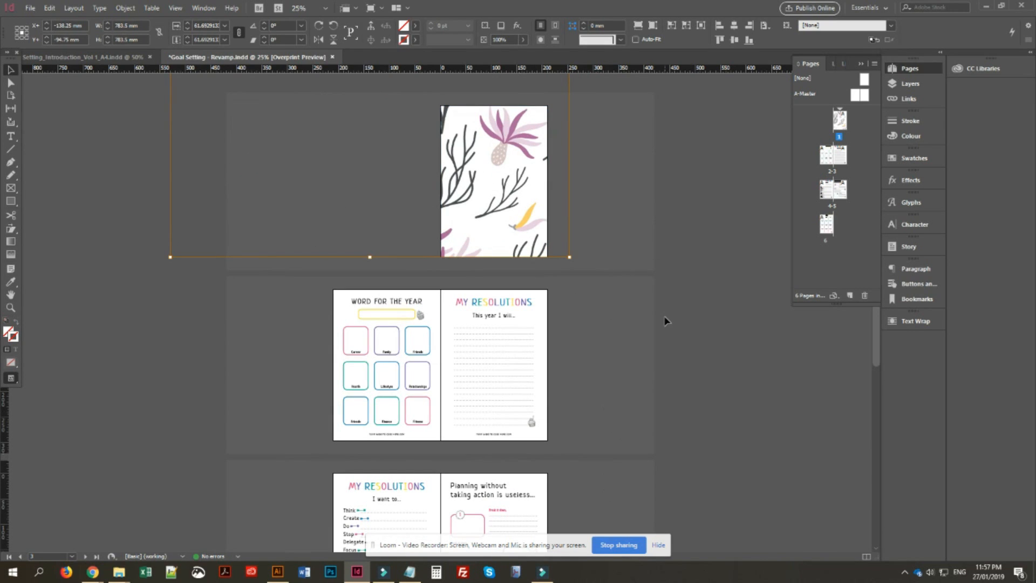
- Scale the pattern image further down to 297 mm square so that it spans the full height of page 1
key(ctrl+minus)
key(ctrl+minus)
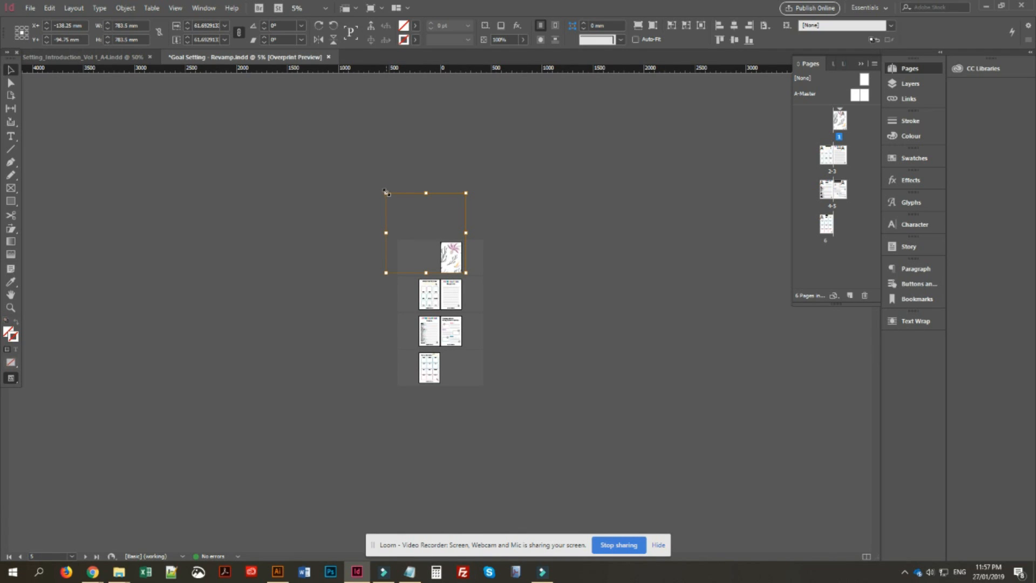
drag(386, 193, 438, 242)
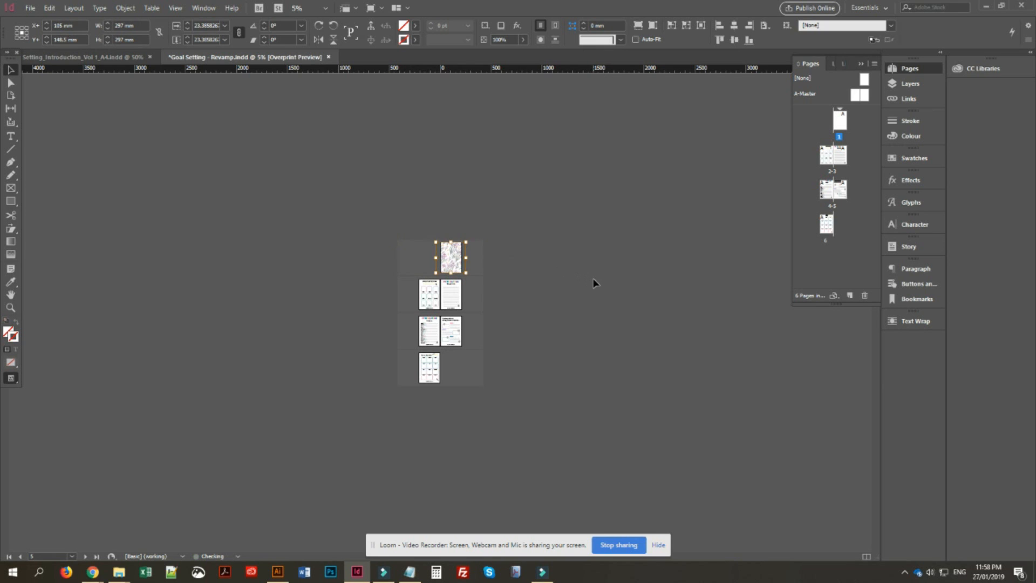
key(ctrl+equal)
key(ctrl+equal)
key(ctrl+equal)
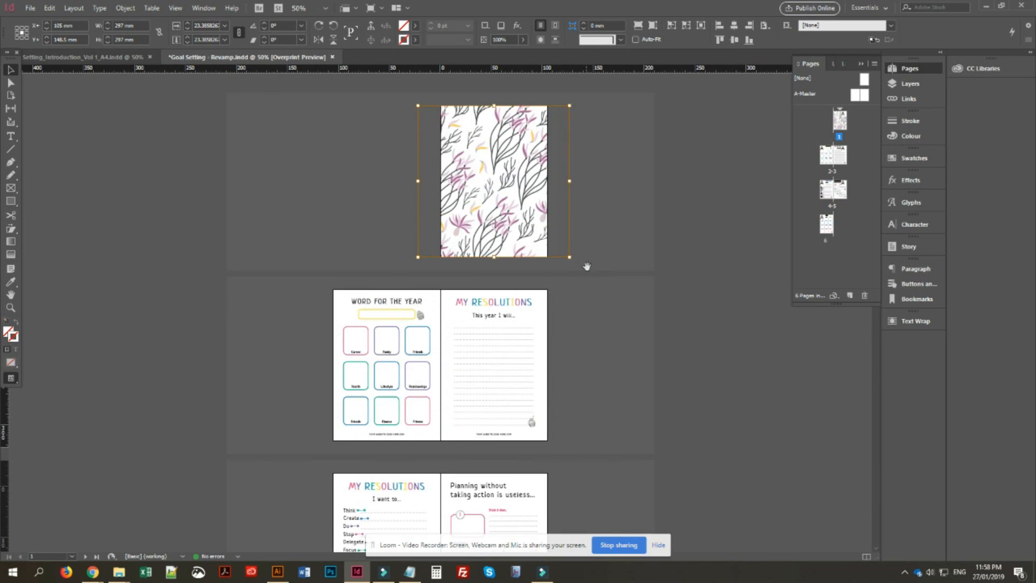
key(ctrl+equal)
key(ctrl+equal)
key(ctrl+equal)
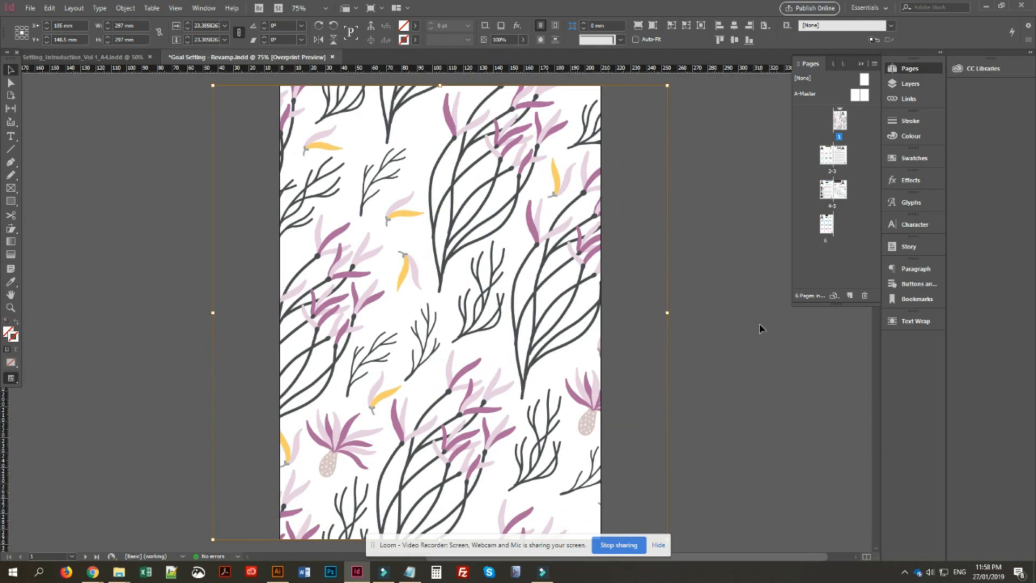
click(760, 326)
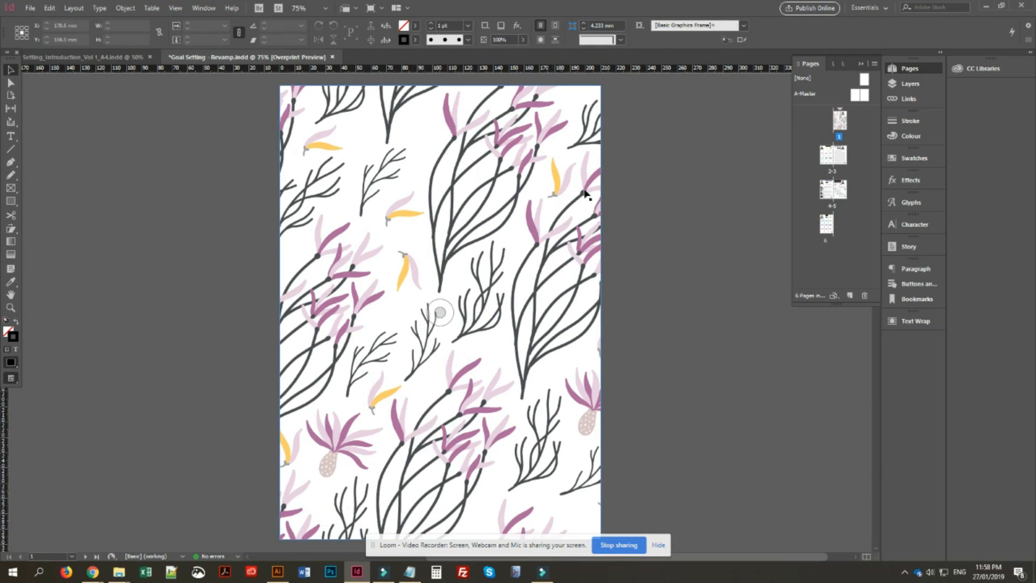
- Send the pattern frame to the back, behind the title, boxes and number badges on page 1
click(594, 120)
right_click(556, 104)
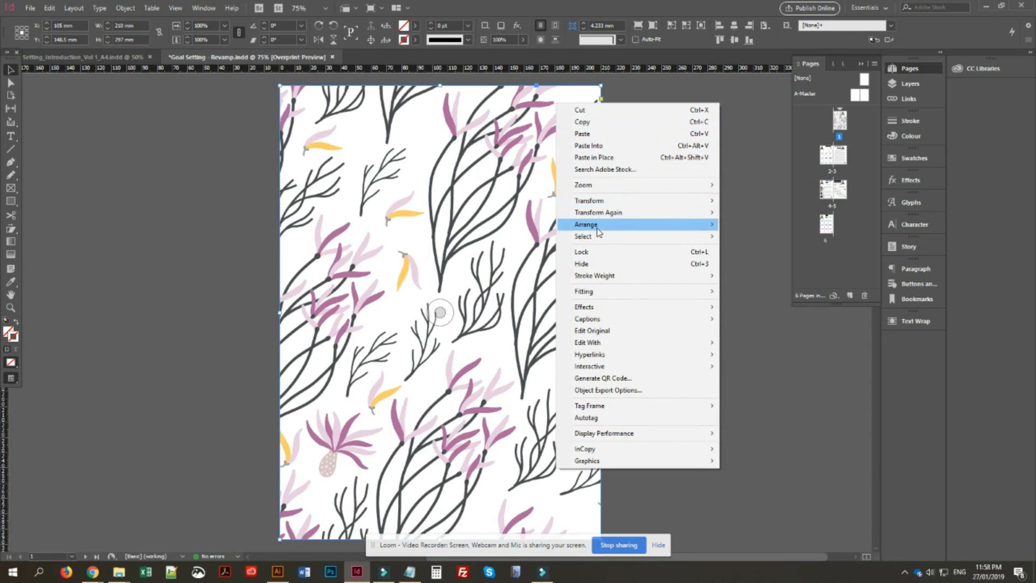
mouse_move(609, 226)
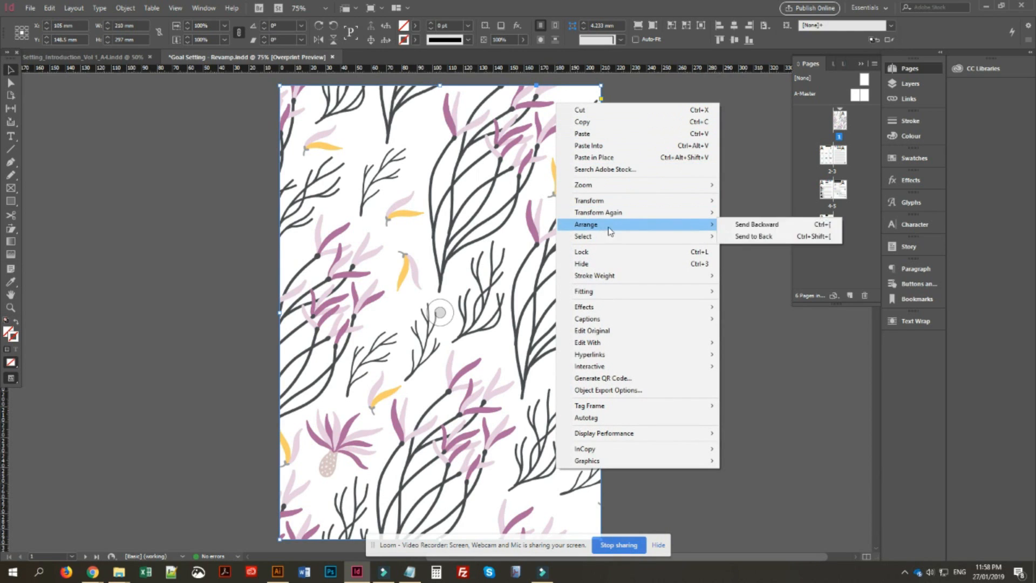
click(749, 239)
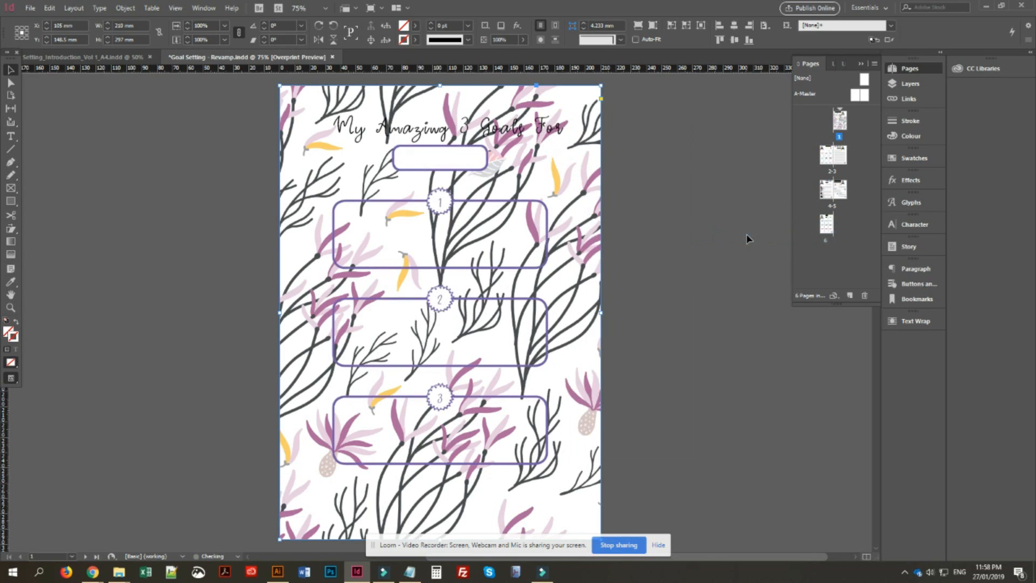
click(724, 254)
scroll(725, 264, down, 3)
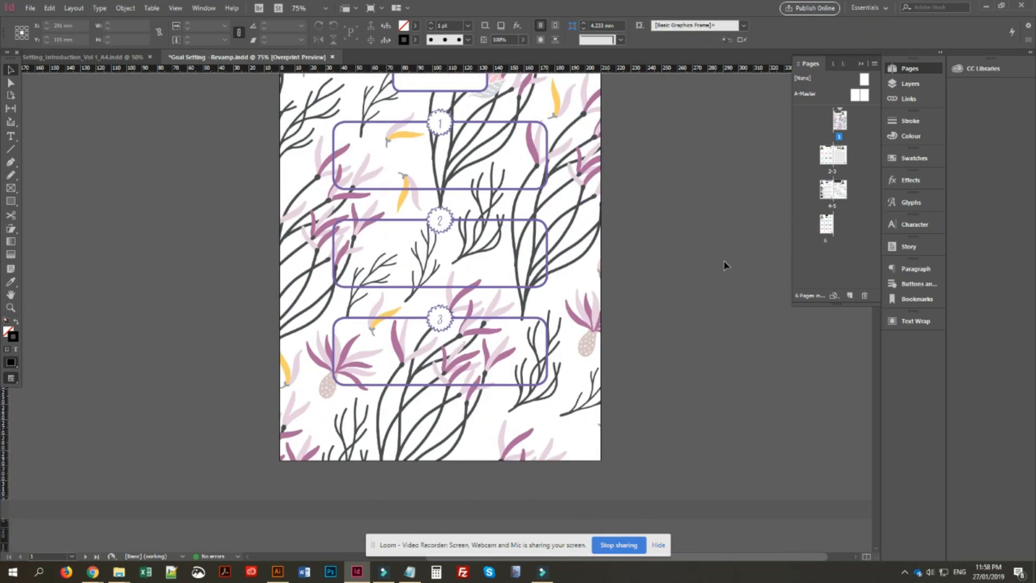
scroll(724, 264, up, 4)
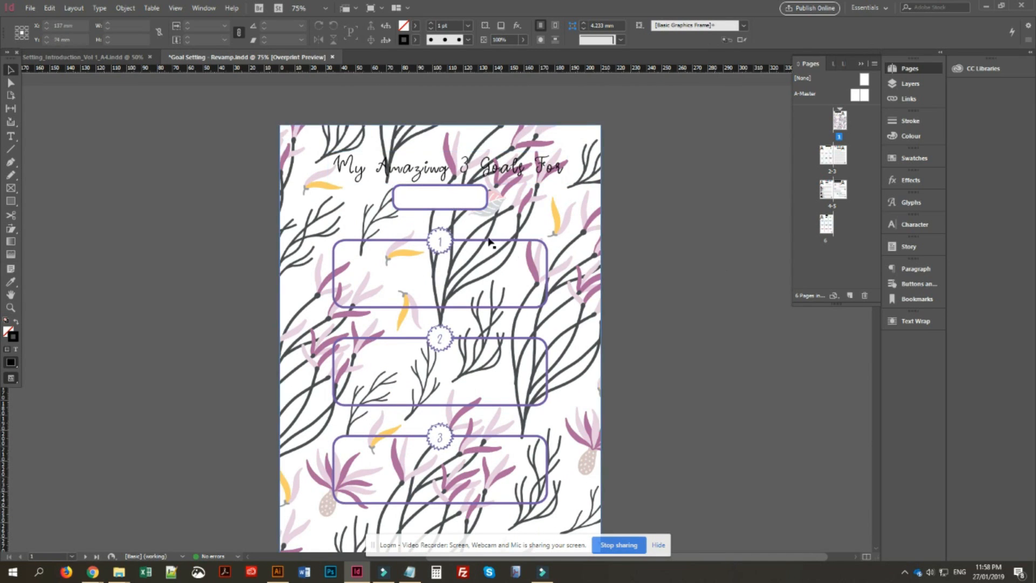
- Fill the rounded box of goal 1 with the [Paper] swatch
click(463, 246)
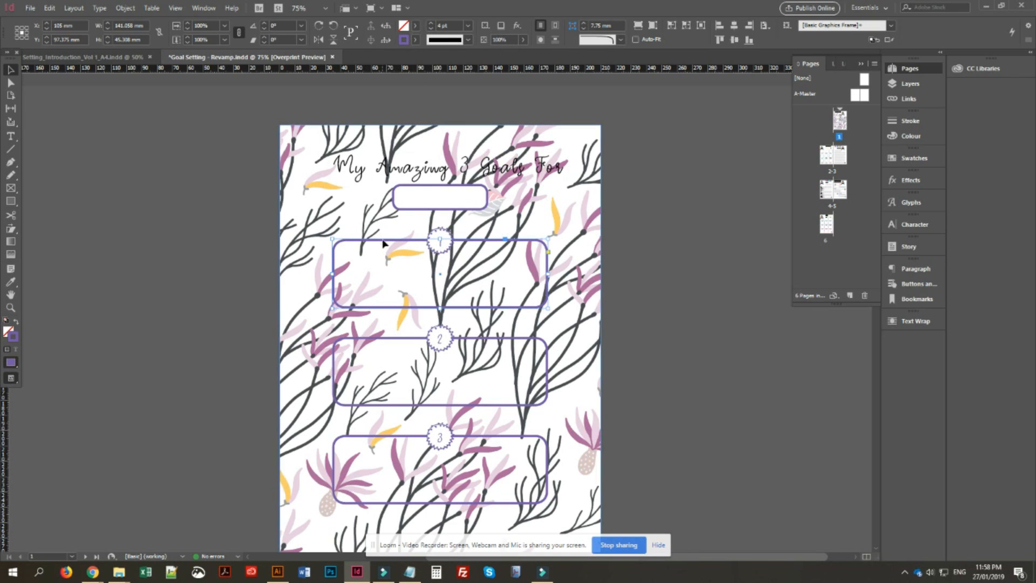
click(416, 26)
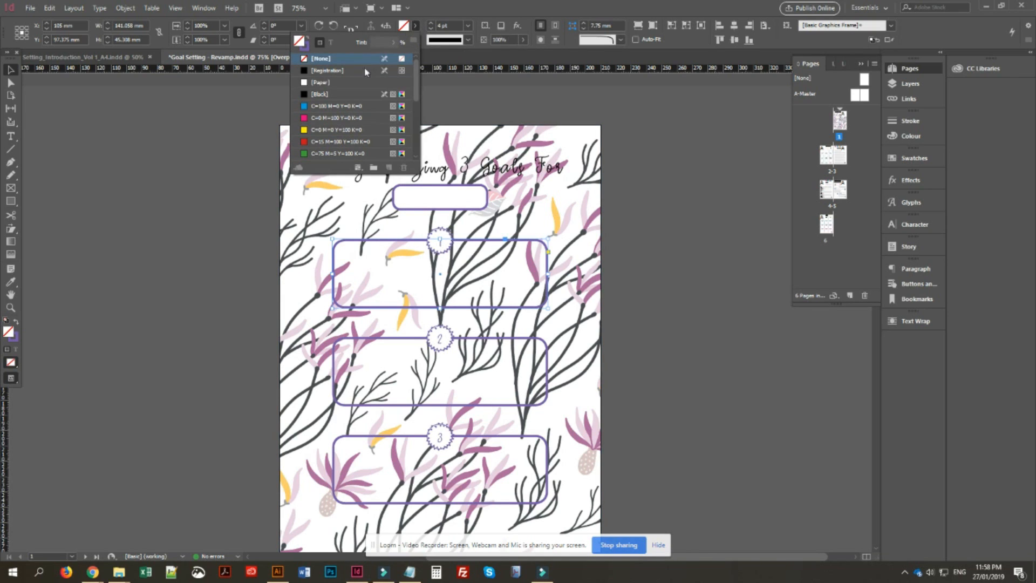
click(328, 82)
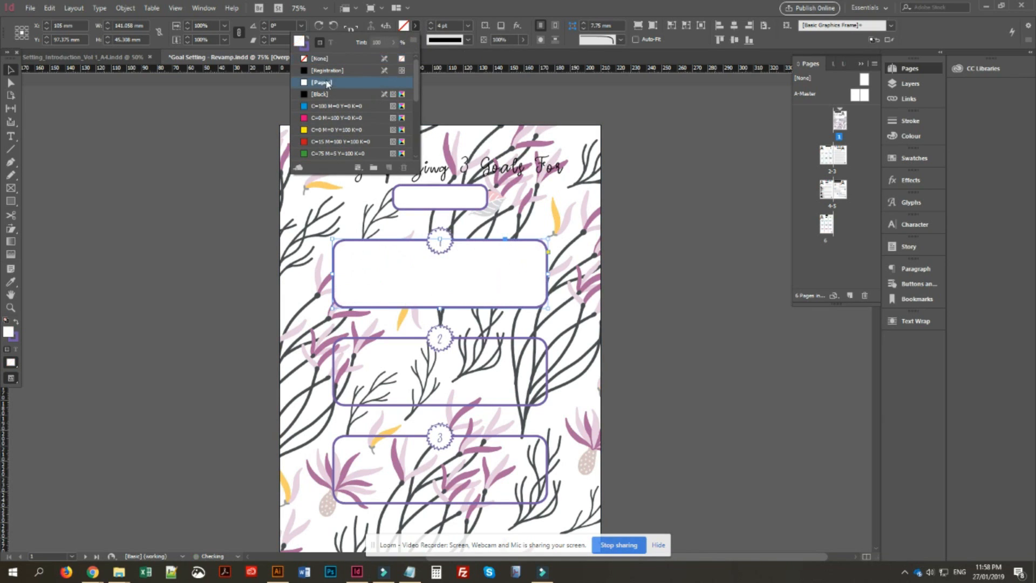
click(654, 404)
click(666, 355)
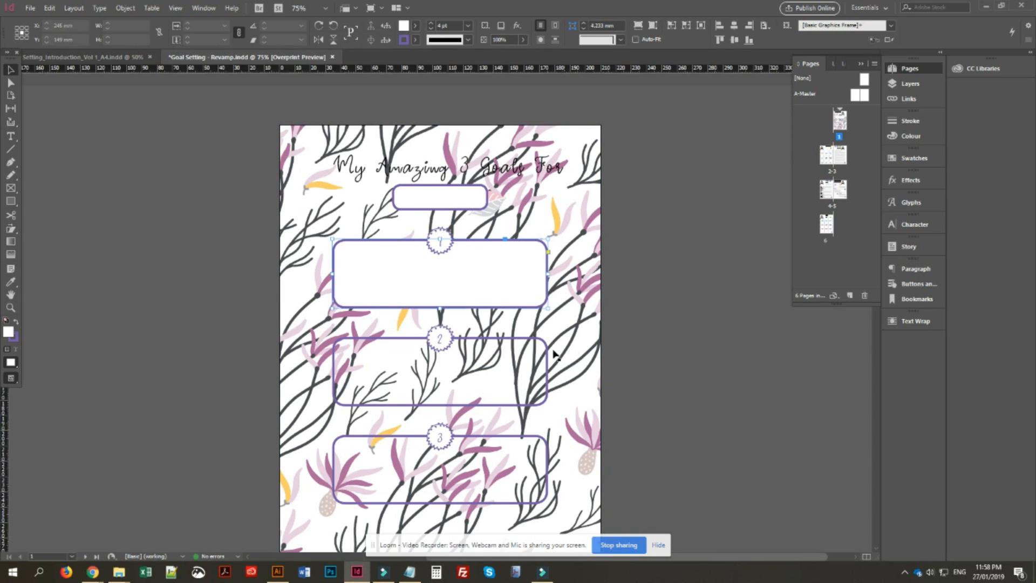
- Fill the rounded boxes of goals 2 and 3 with the [Paper] swatch and deselect them
click(473, 341)
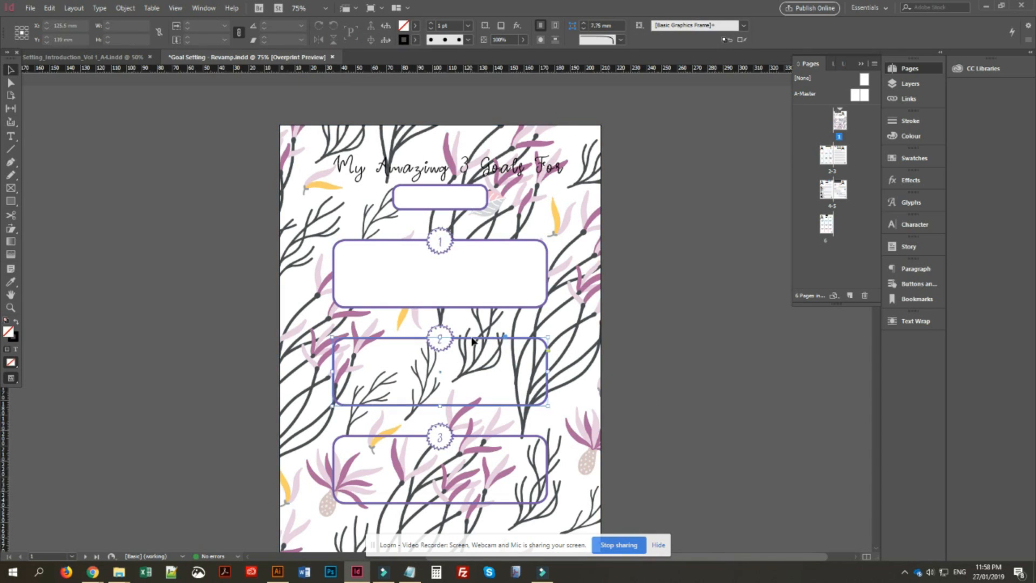
shift+click(502, 440)
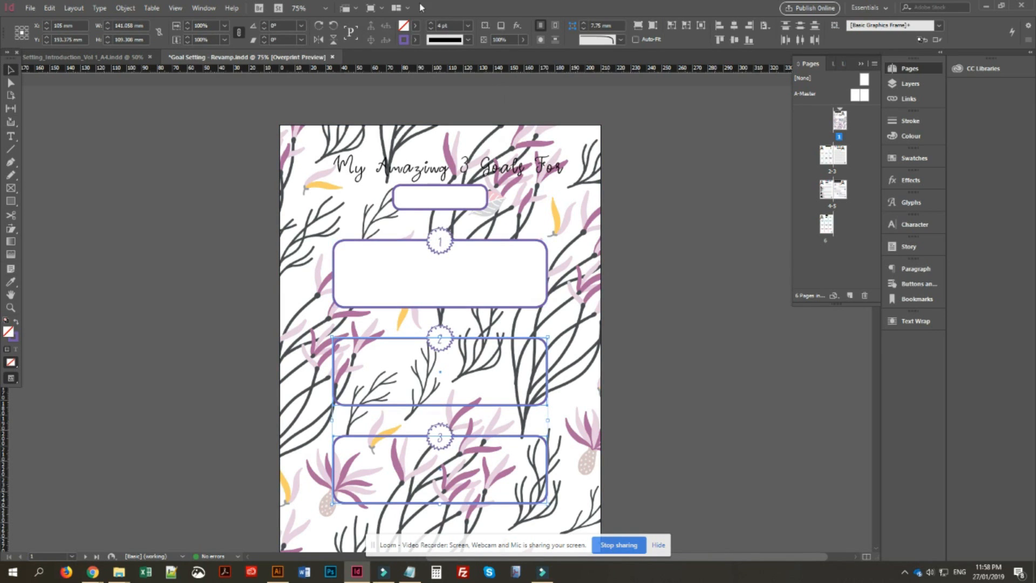
click(415, 27)
click(320, 83)
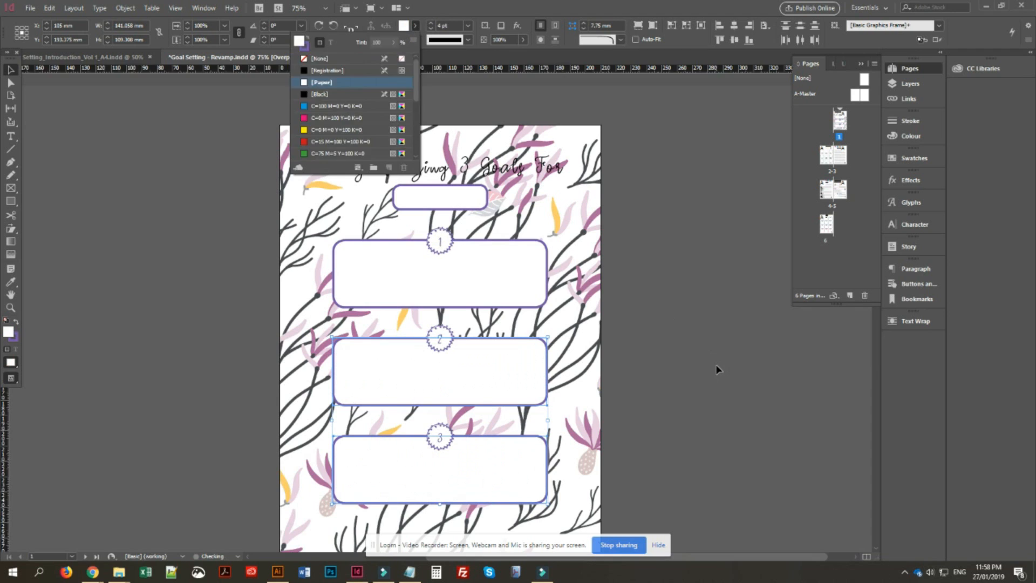
scroll(770, 387, down, 3)
scroll(770, 379, up, 3)
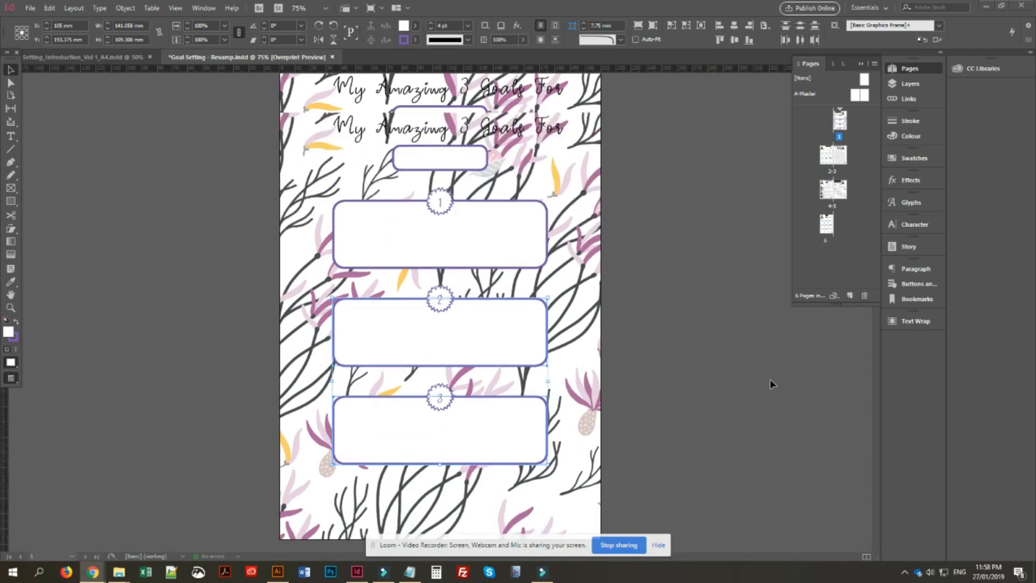
scroll(770, 379, down, 4)
scroll(772, 386, up, 3)
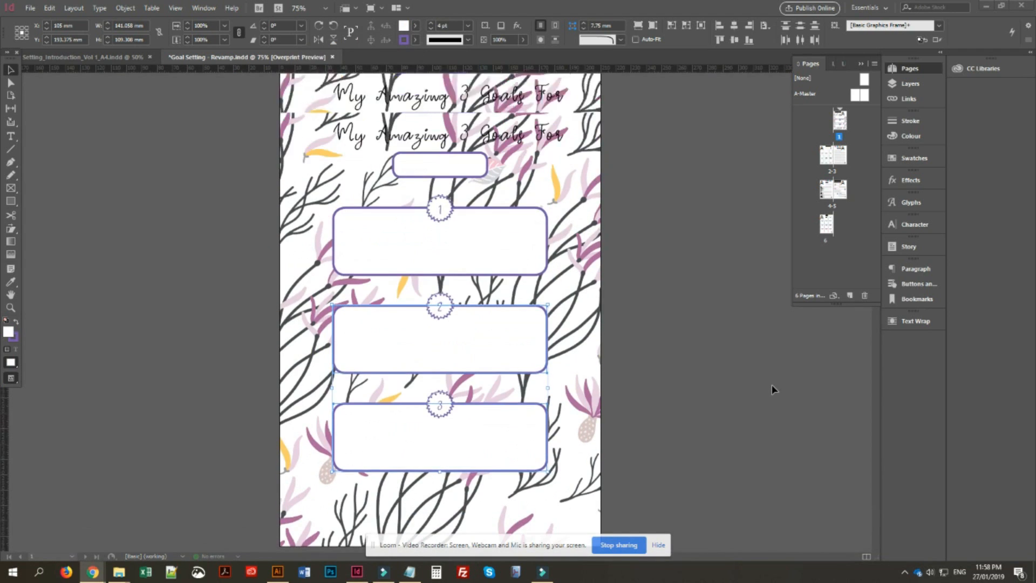
click(772, 385)
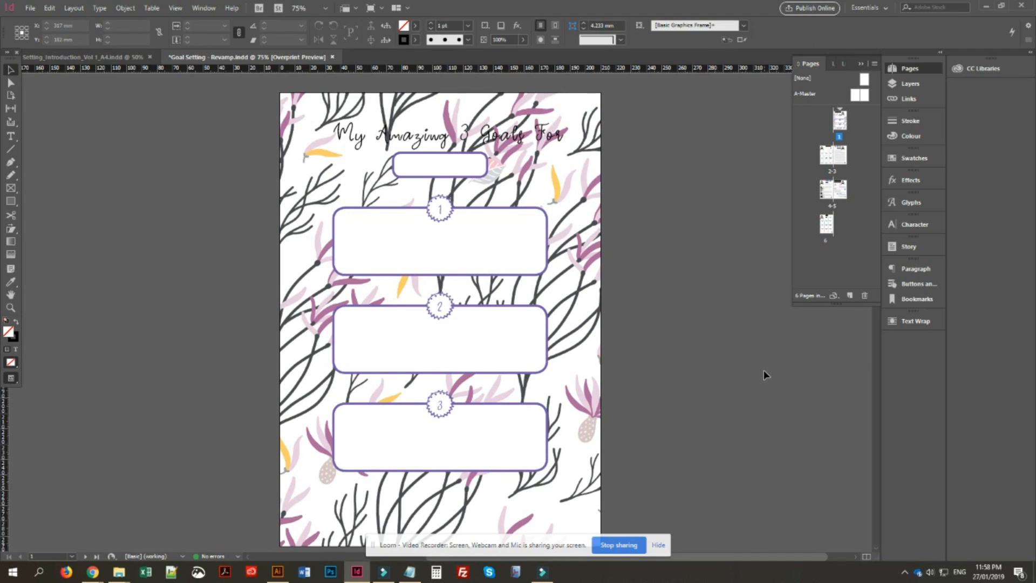
scroll(765, 372, down, 4)
scroll(764, 372, up, 4)
- Draw a rectangle about 176.5 × 21 mm over the title, filled with [Paper] and with no stroke
click(524, 138)
click(685, 173)
click(548, 144)
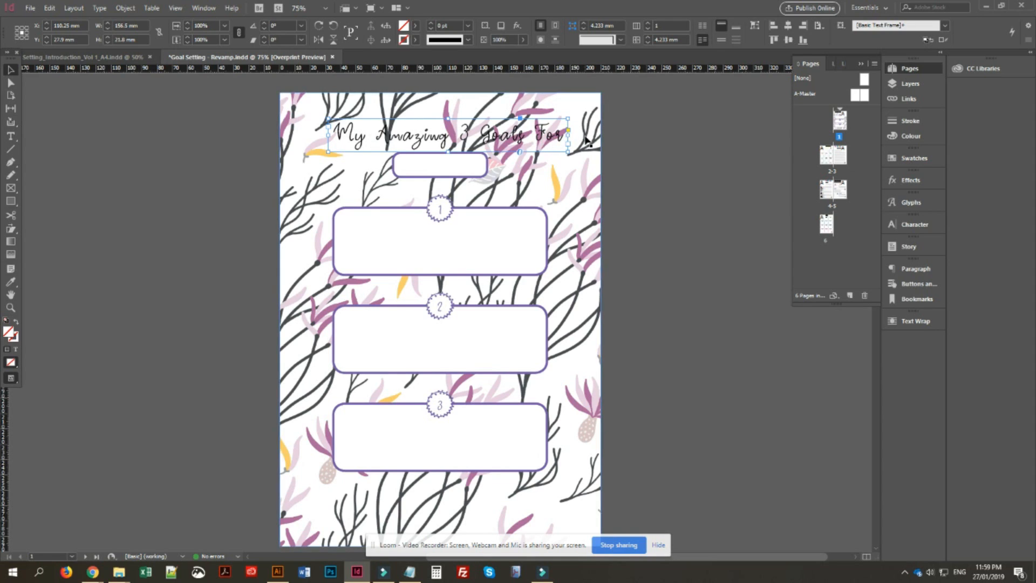
click(11, 201)
drag(319, 114, 594, 144)
click(414, 26)
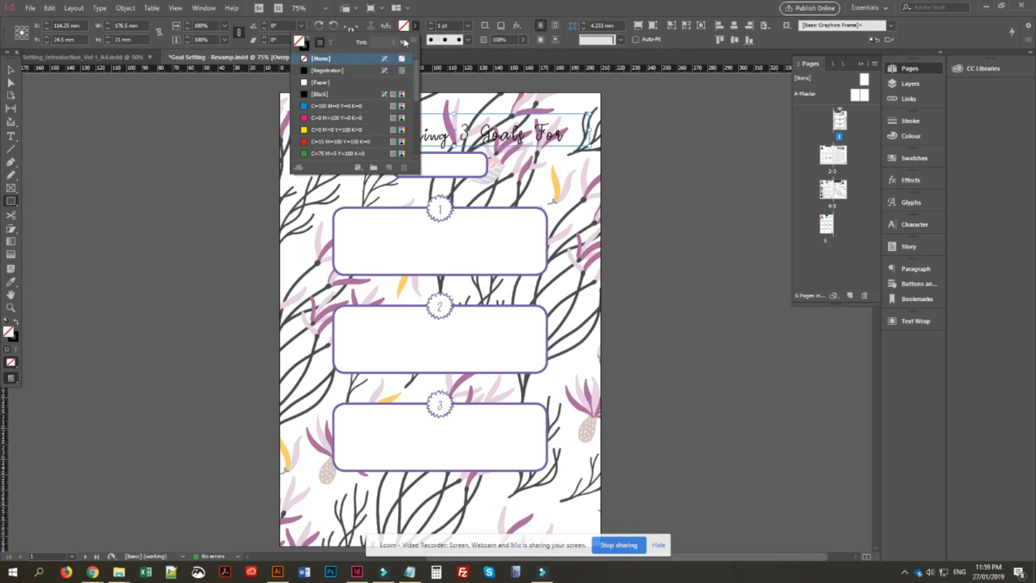
click(321, 82)
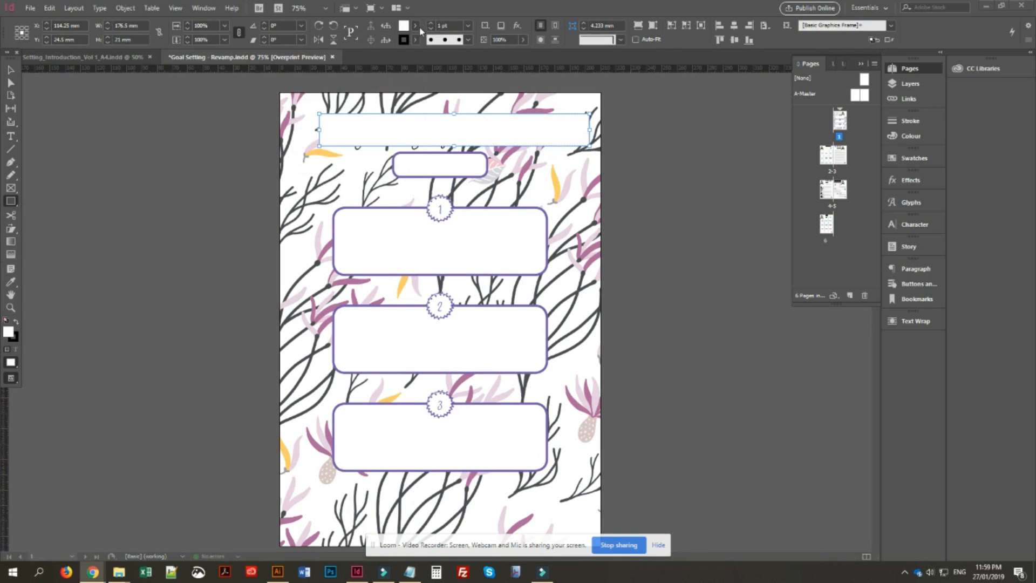
click(414, 40)
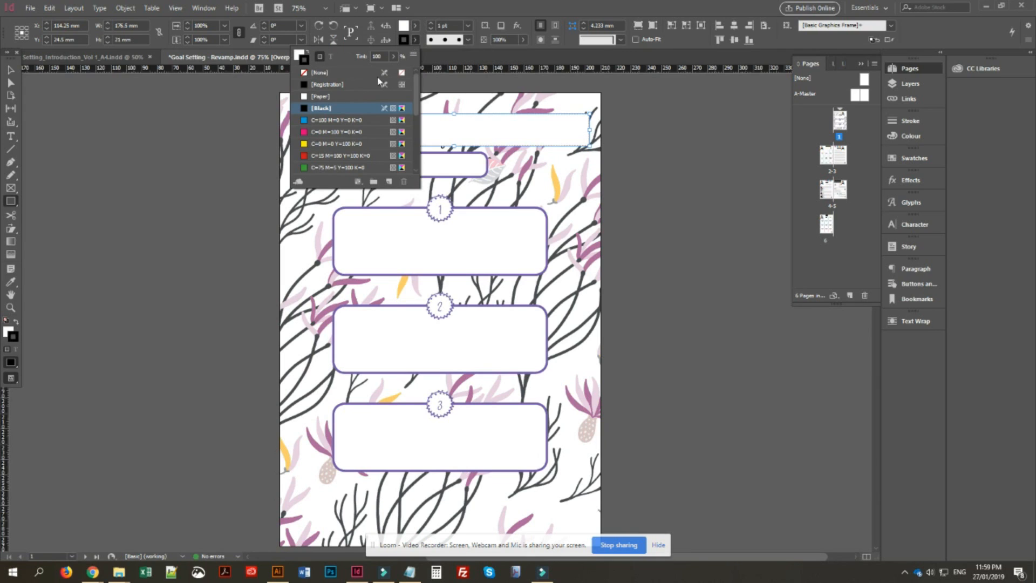
click(322, 73)
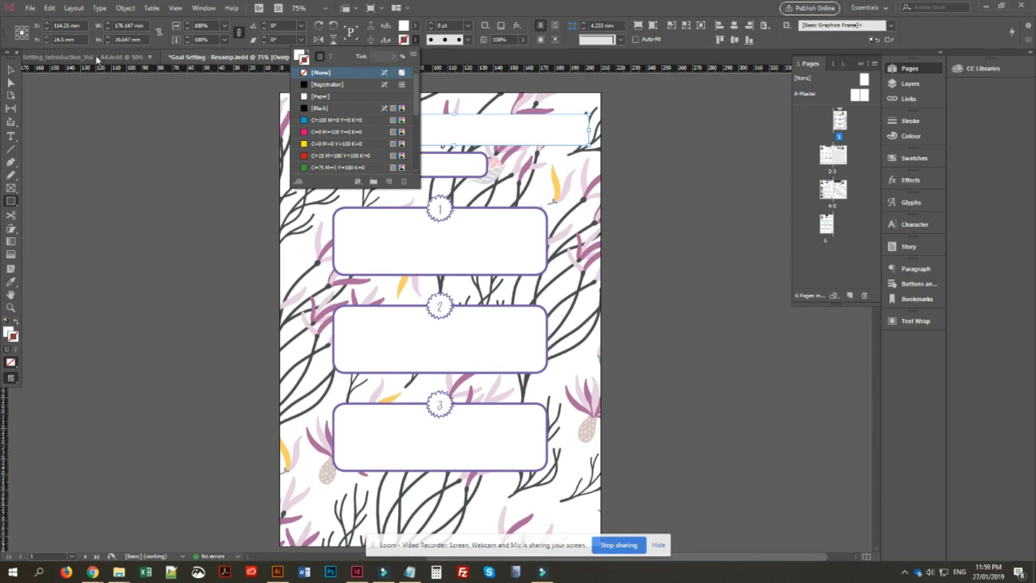
- Delete the white rectangle covering the title
click(11, 69)
click(101, 136)
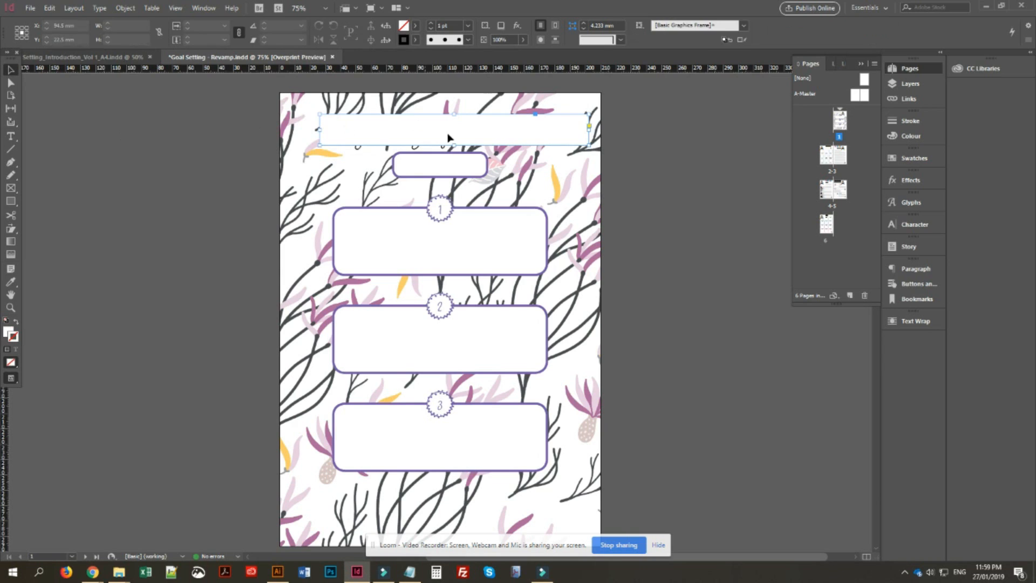
click(447, 143)
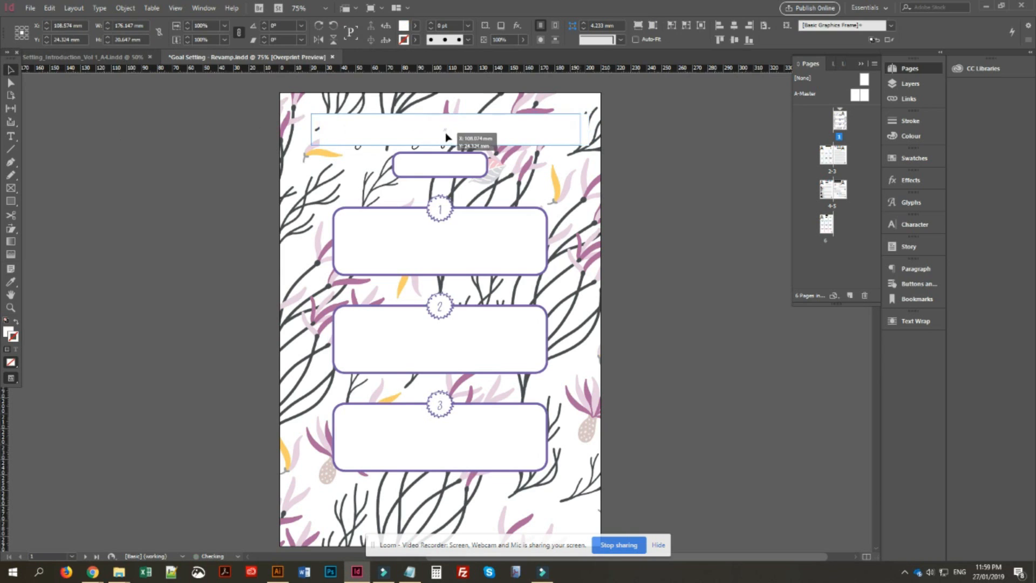
key(Delete)
- Enlarge the title's text frame on both sides and slightly upward, to about 170 mm wide and 22.3 mm high
click(556, 139)
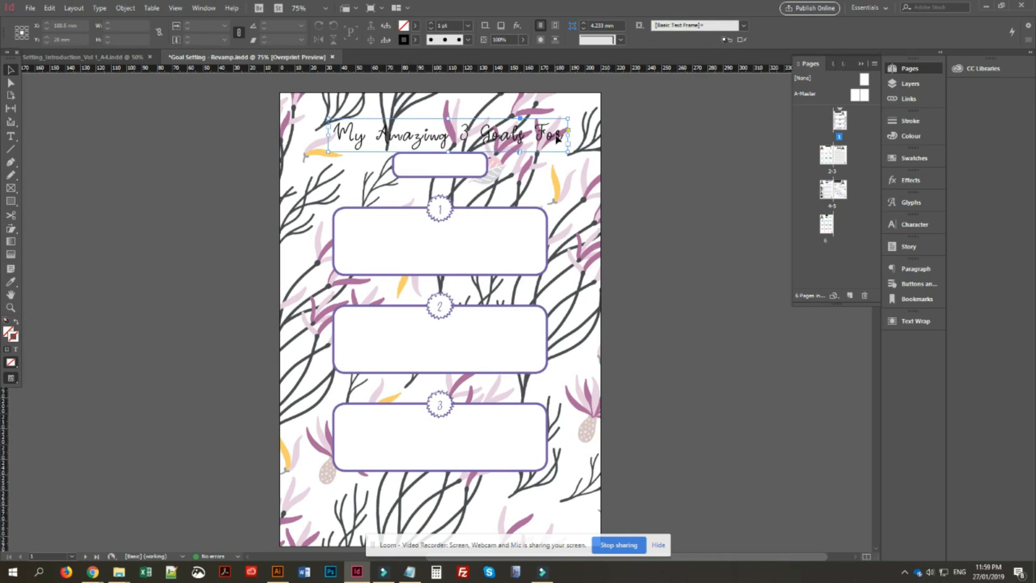
drag(570, 136, 581, 136)
drag(328, 134, 321, 134)
drag(453, 116, 451, 117)
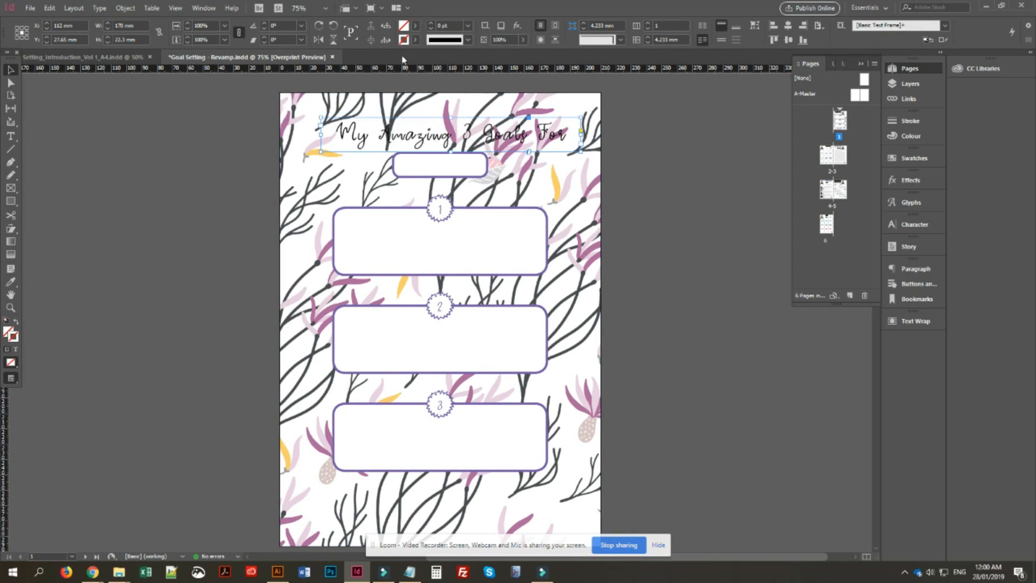
- Fill the title's text frame with the [Paper] swatch and deselect it
click(416, 26)
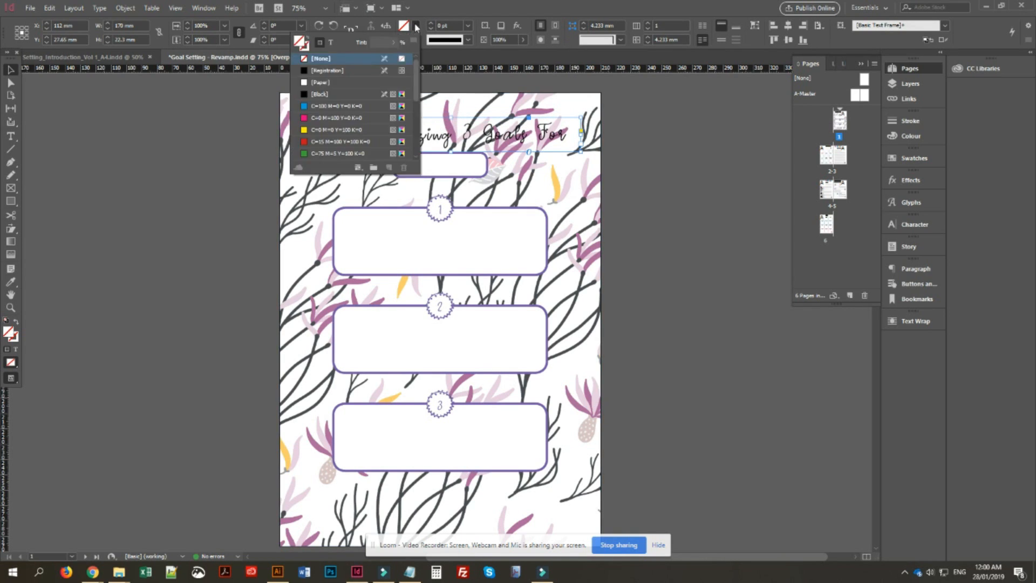
click(320, 84)
click(631, 196)
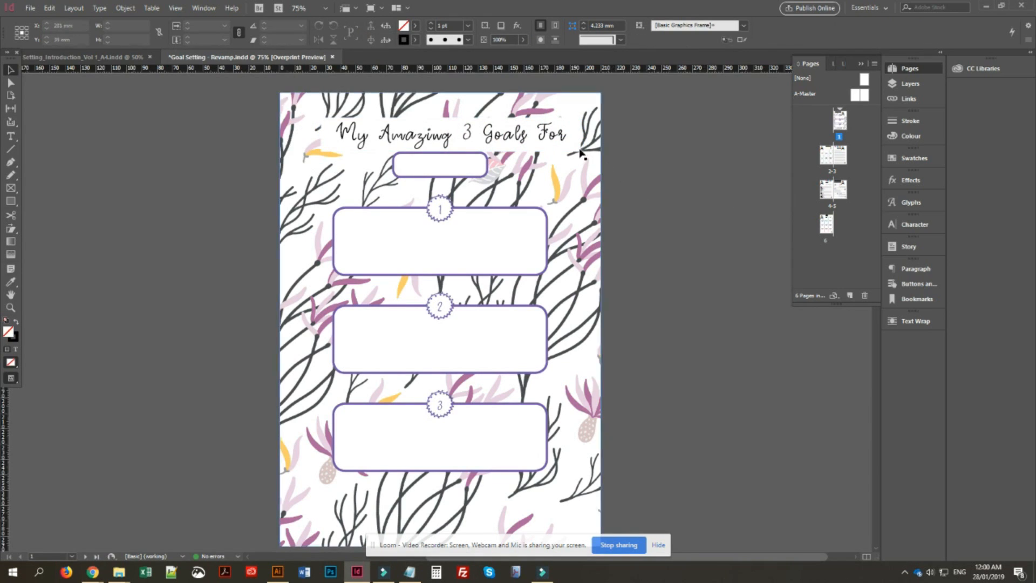
- Round all four corners of the title frame to a radius of about 6.5 mm
click(567, 132)
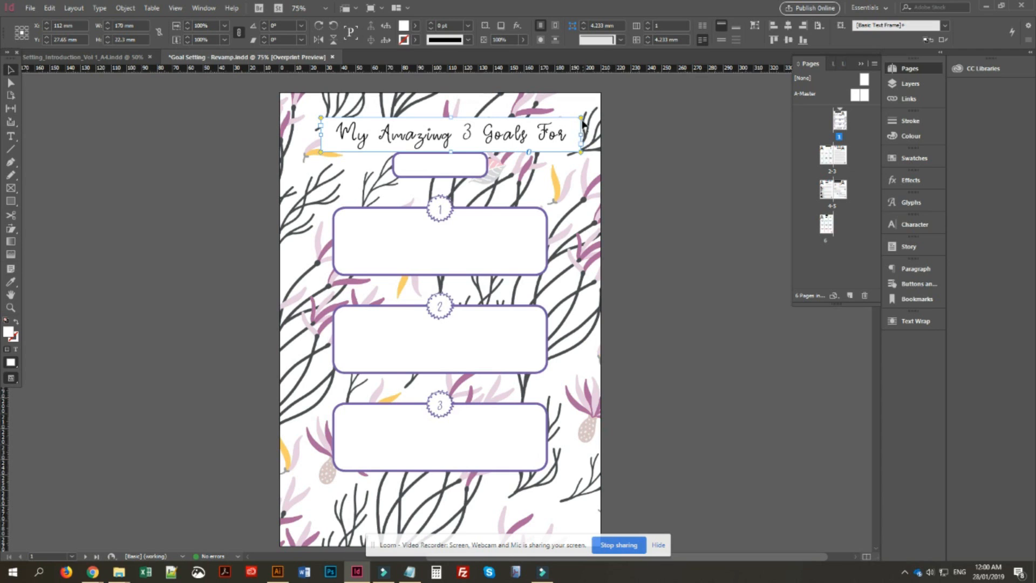
drag(582, 117, 572, 120)
click(658, 136)
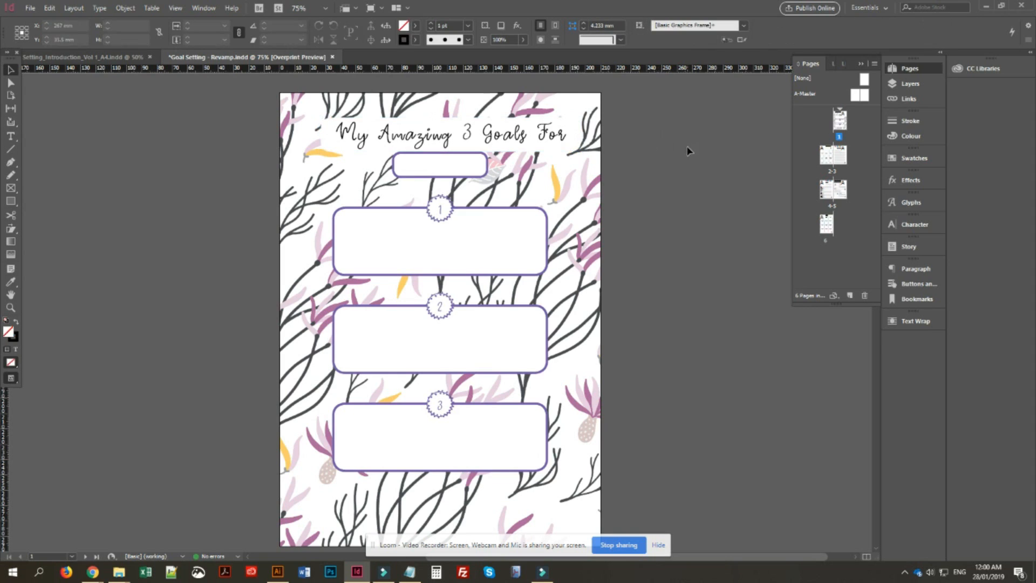
- Try a 10 mm corner radius on the title frame, and settle on 5 mm
click(574, 132)
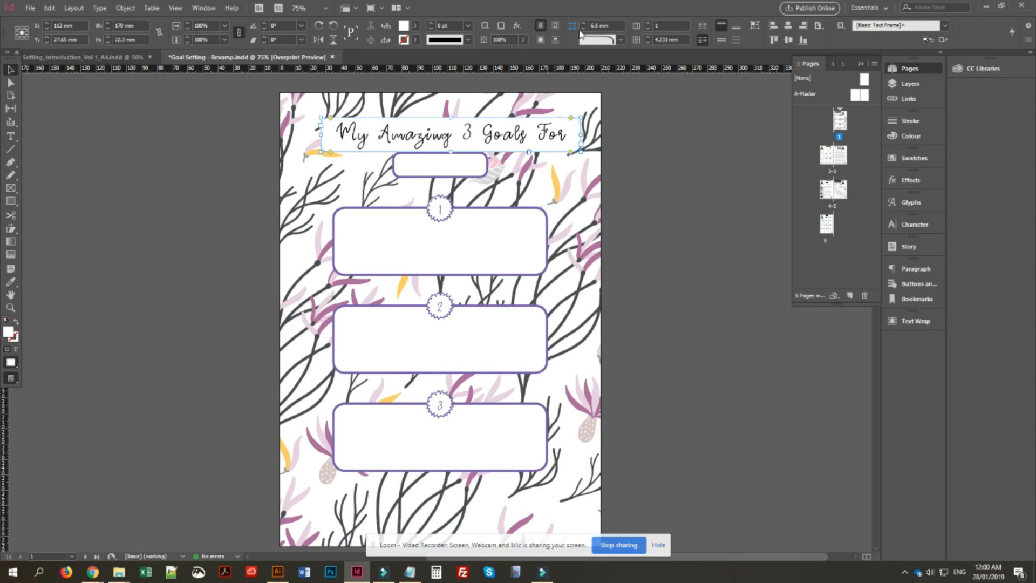
drag(599, 25, 591, 24)
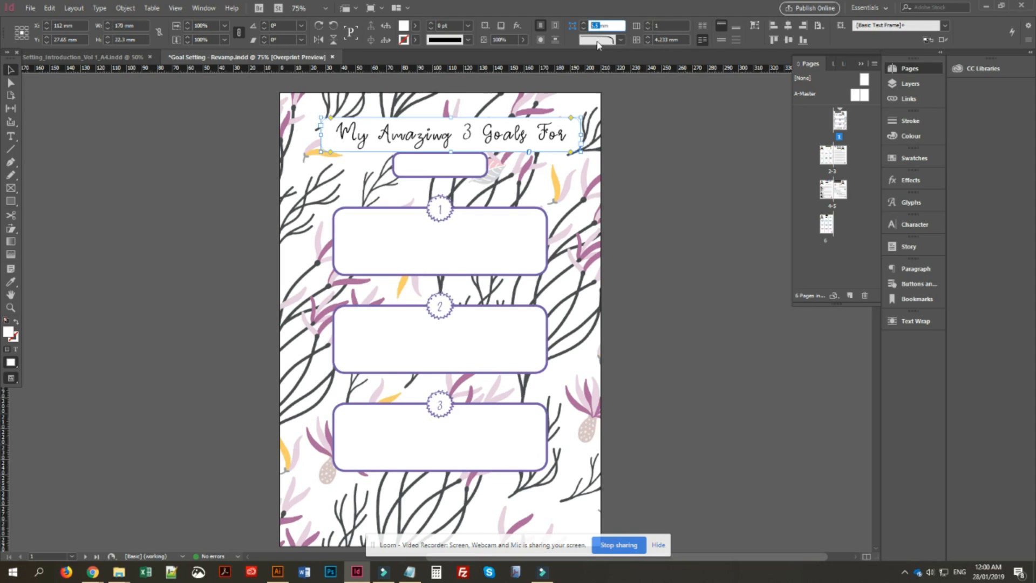
text(10)
key(Return)
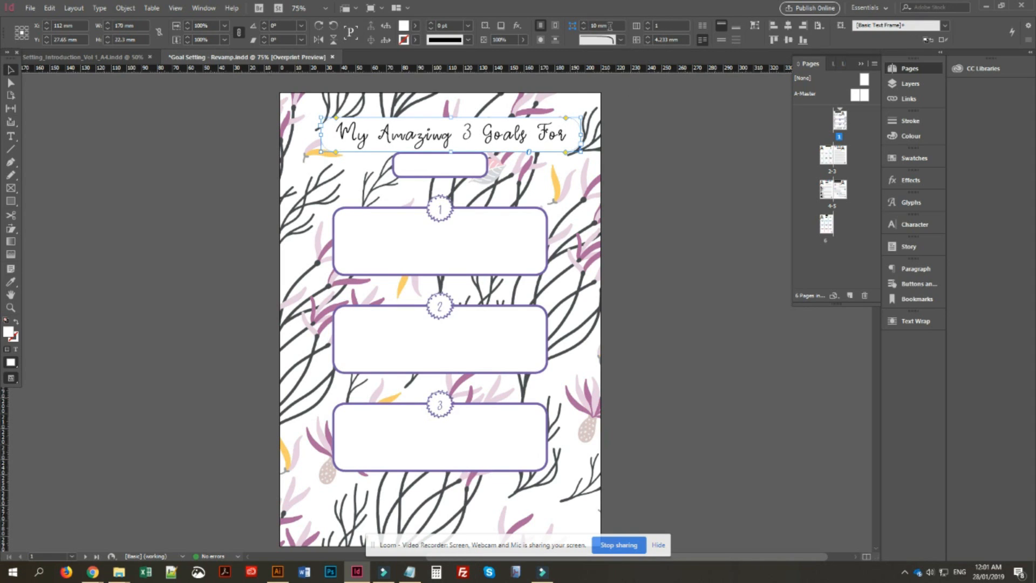
drag(599, 25, 590, 25)
text(5)
key(Return)
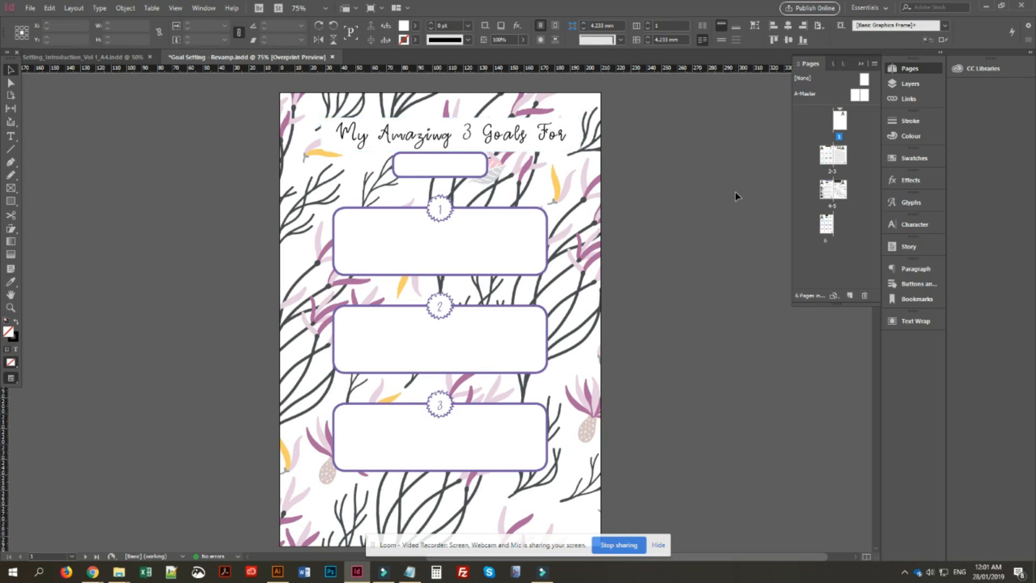
- Move the title frame up to a Y position of about 23.85 mm and centre it horizontally relative to the page
drag(551, 145, 546, 138)
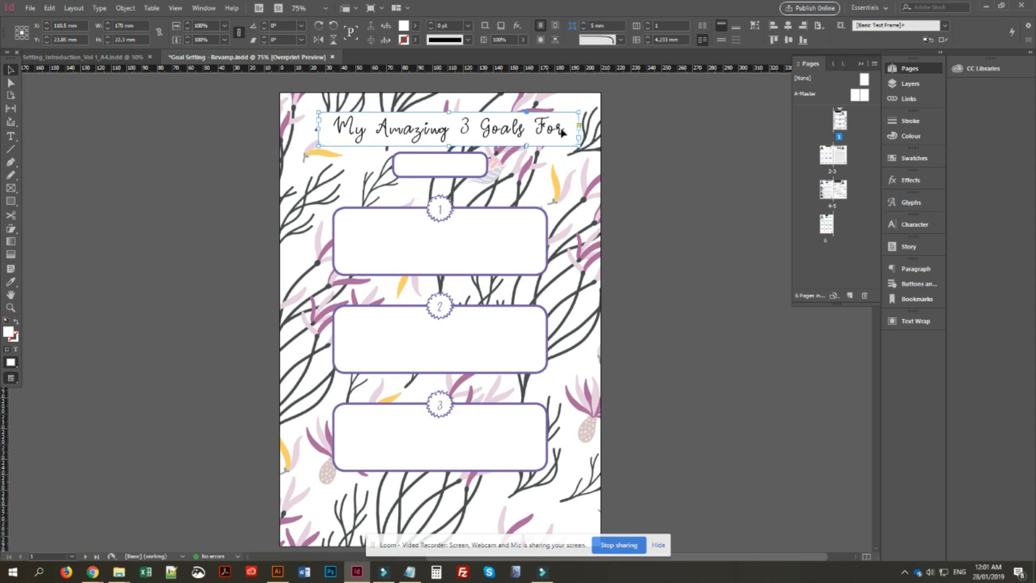
click(819, 25)
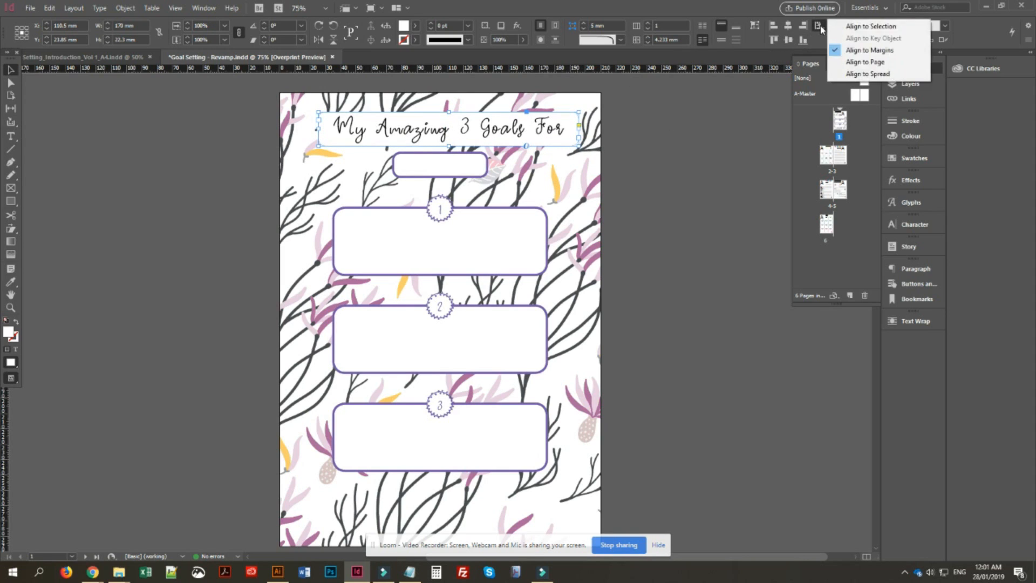
click(881, 61)
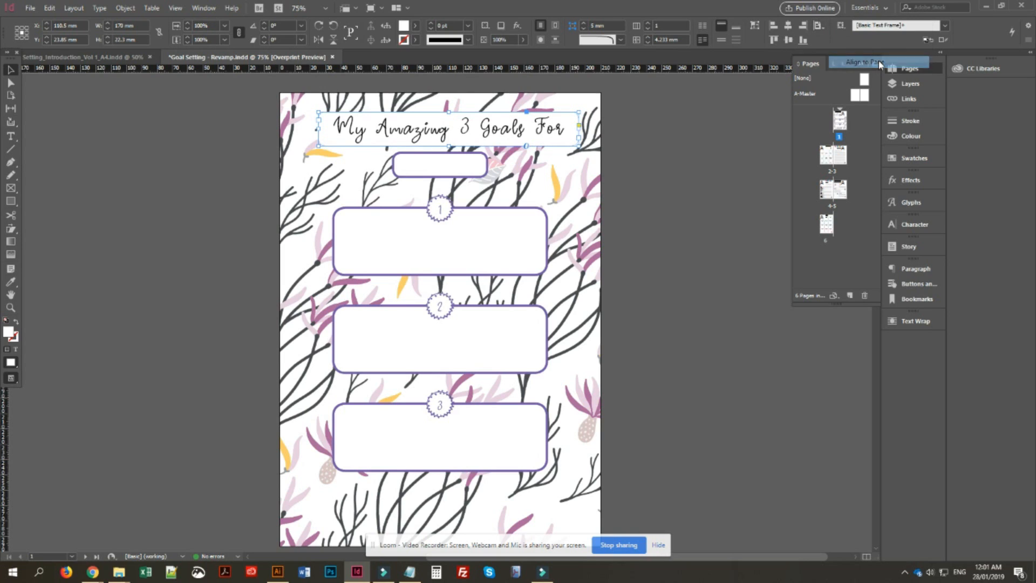
click(788, 25)
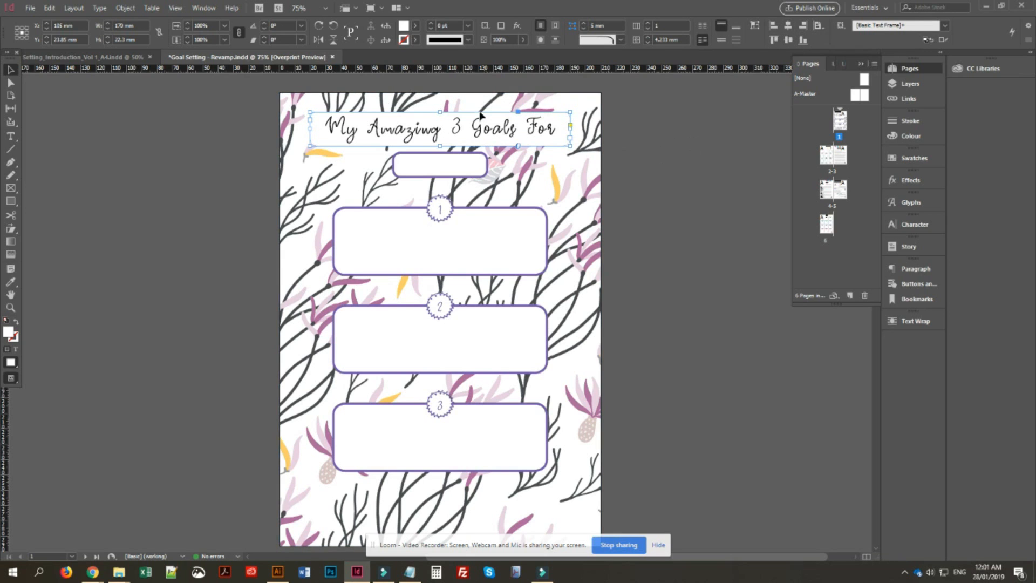
click(722, 174)
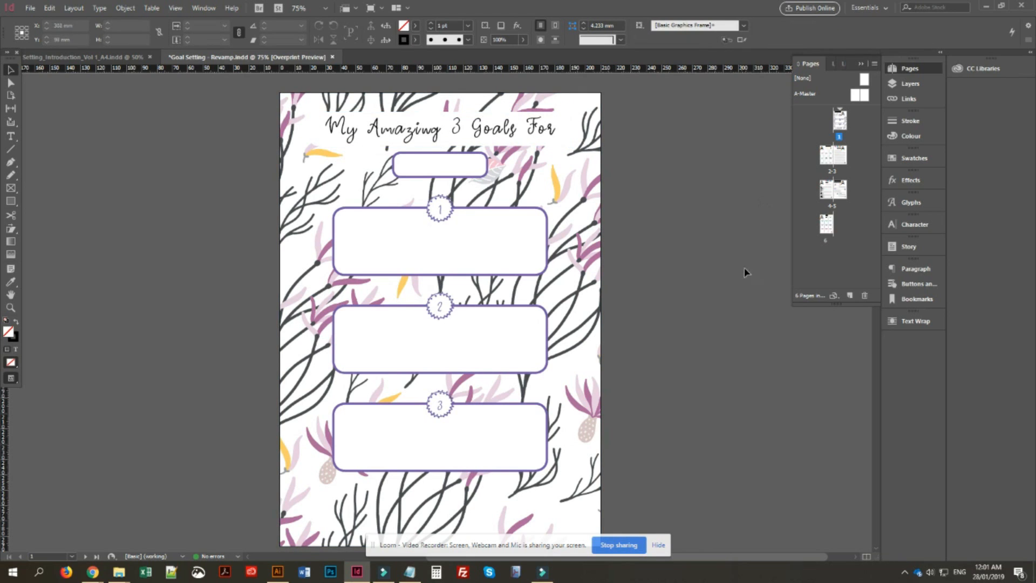
scroll(746, 277, down, 3)
scroll(746, 278, up, 3)
scroll(744, 269, up, 1)
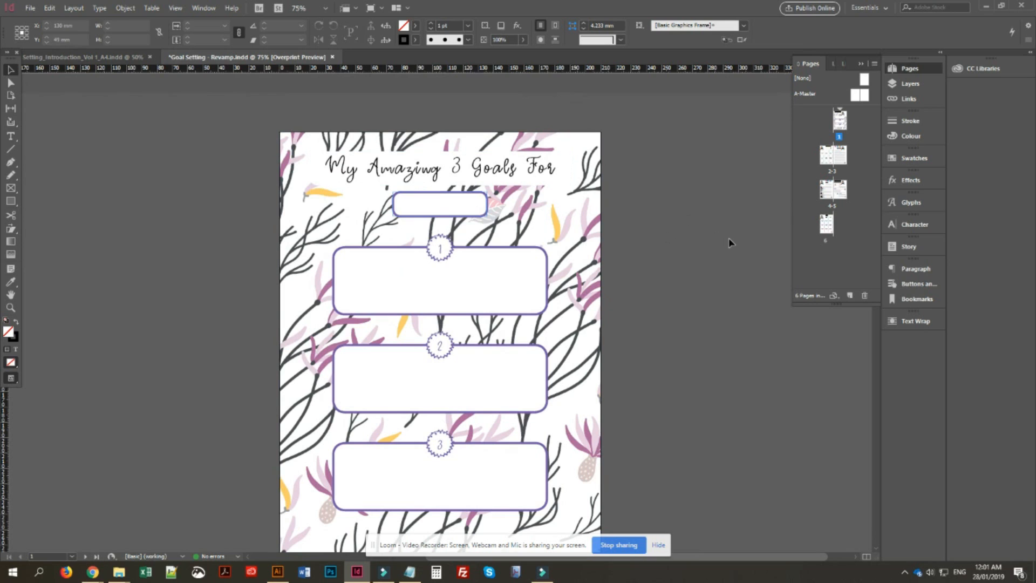
- Shift the starburst badge of goal 1 down into its box, and undo the move
click(446, 265)
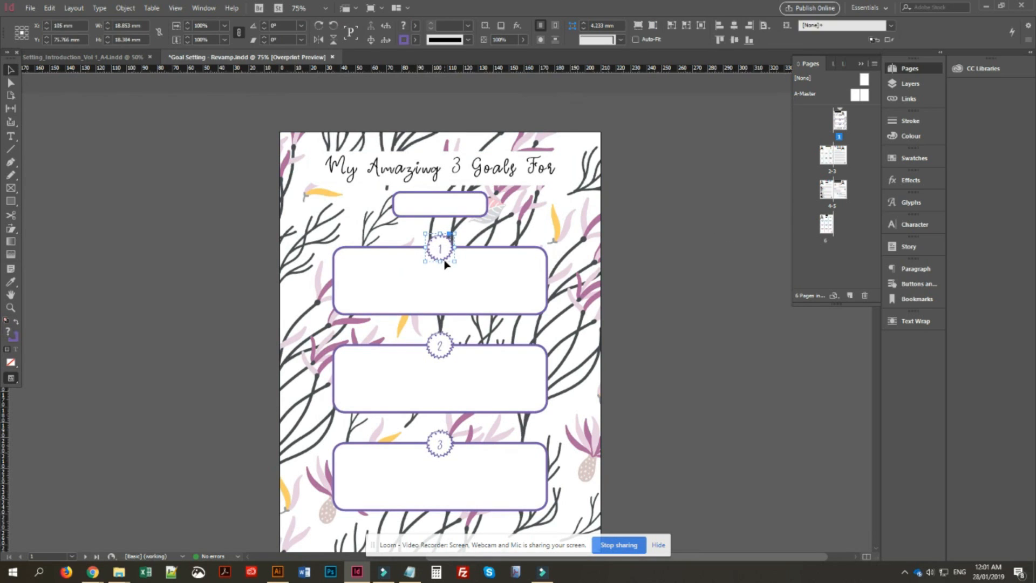
drag(445, 263, 466, 280)
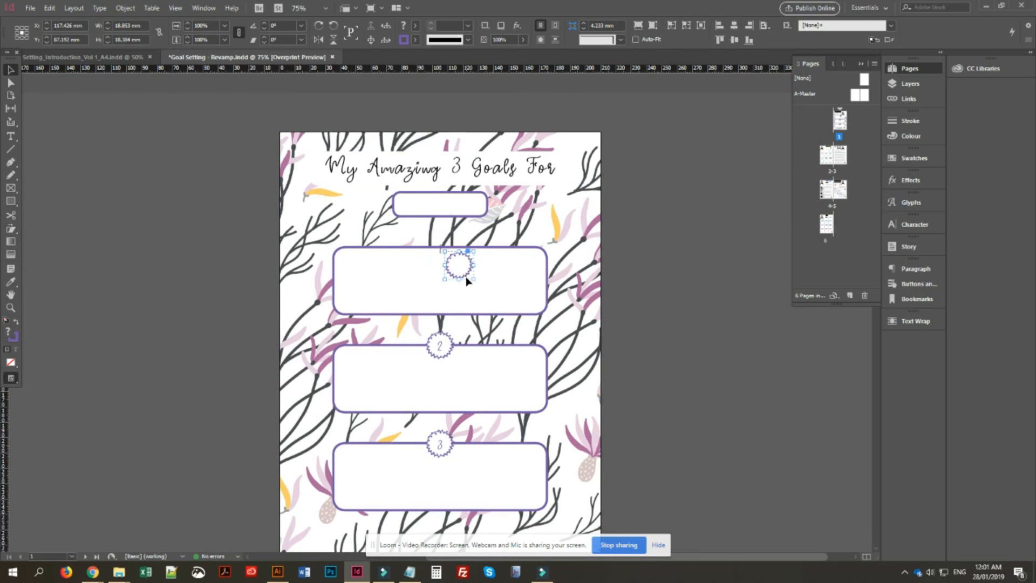
key(ctrl+z)
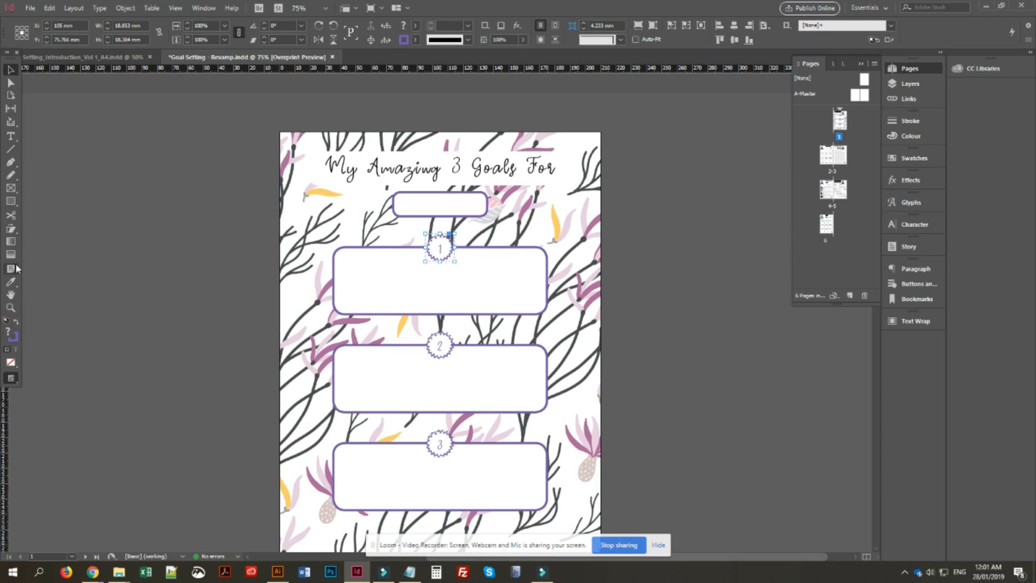
- Draw a hexagon about 41 × 35.5 mm beside the page with the Polygon tool and move it onto the upper right corner of goal 1's box
click(11, 202)
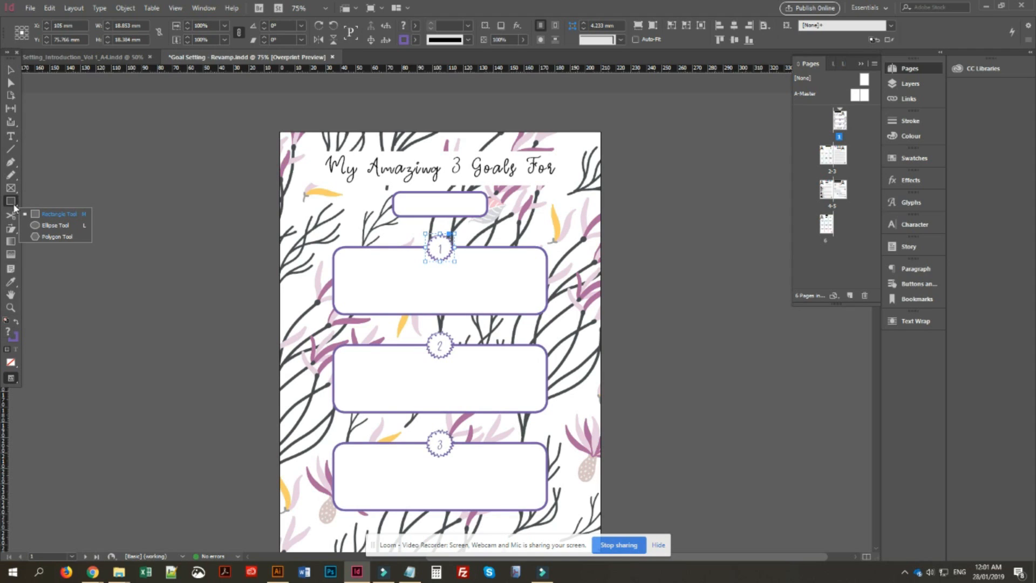
click(51, 225)
drag(138, 217, 201, 272)
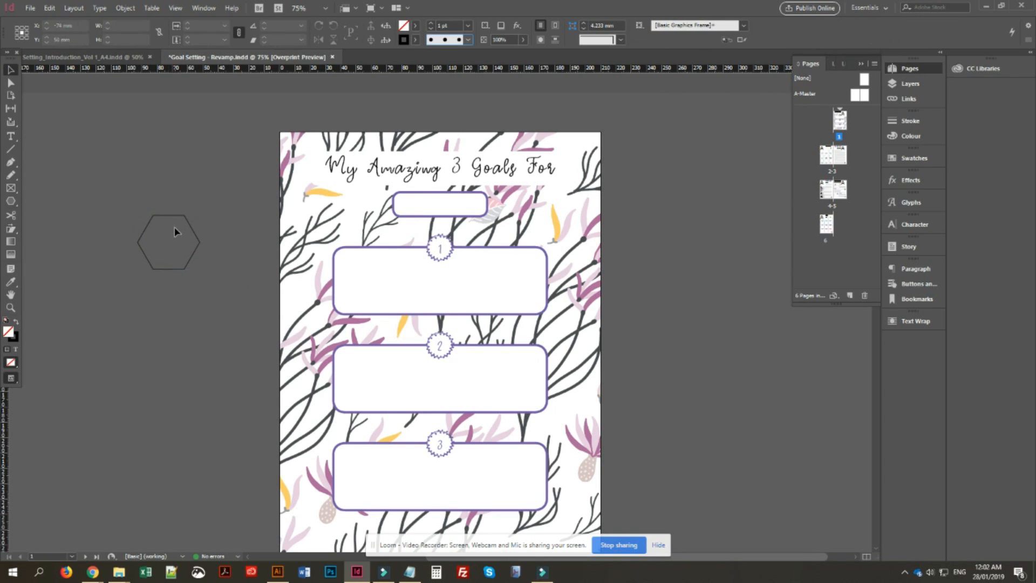
drag(174, 214, 531, 231)
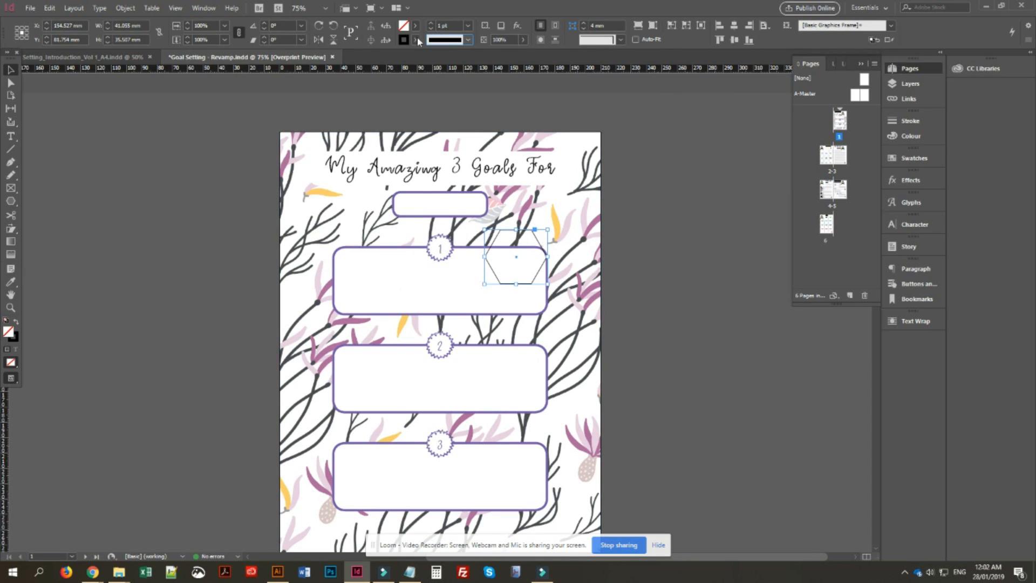
- Give the hexagon a 3 pt stroke and shrink it to about 20.4 × 17.7 mm, moving goal 1's starburst off the page
click(468, 25)
click(456, 105)
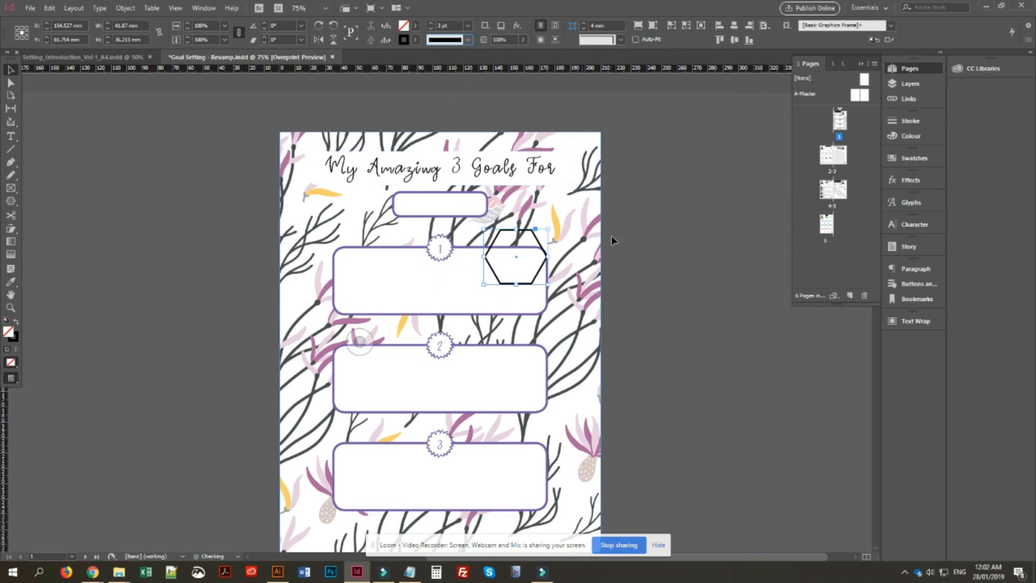
drag(548, 228, 261, 276)
drag(478, 254, 440, 262)
- Fill the hexagon with the [Paper] swatch
click(479, 238)
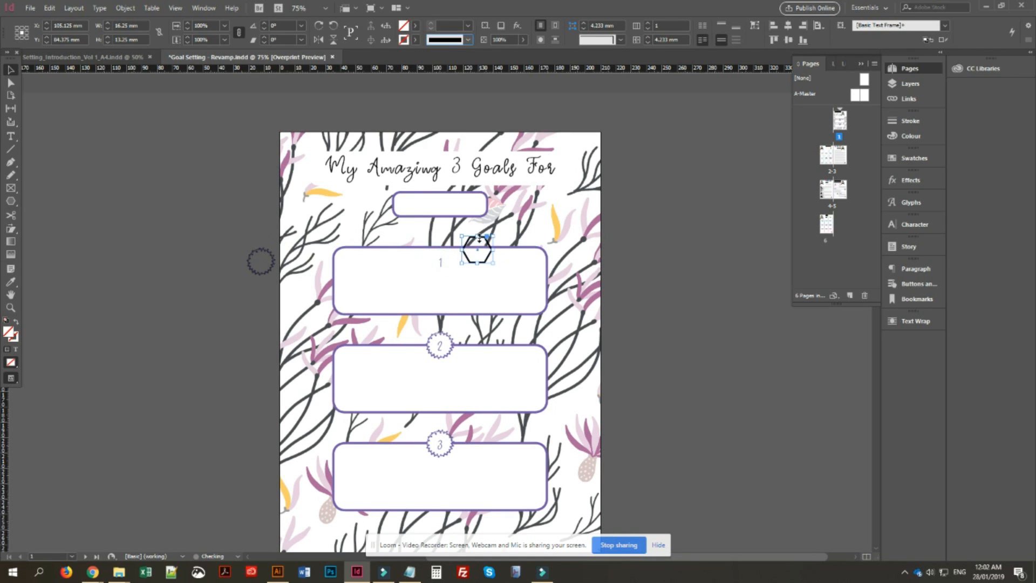
click(415, 26)
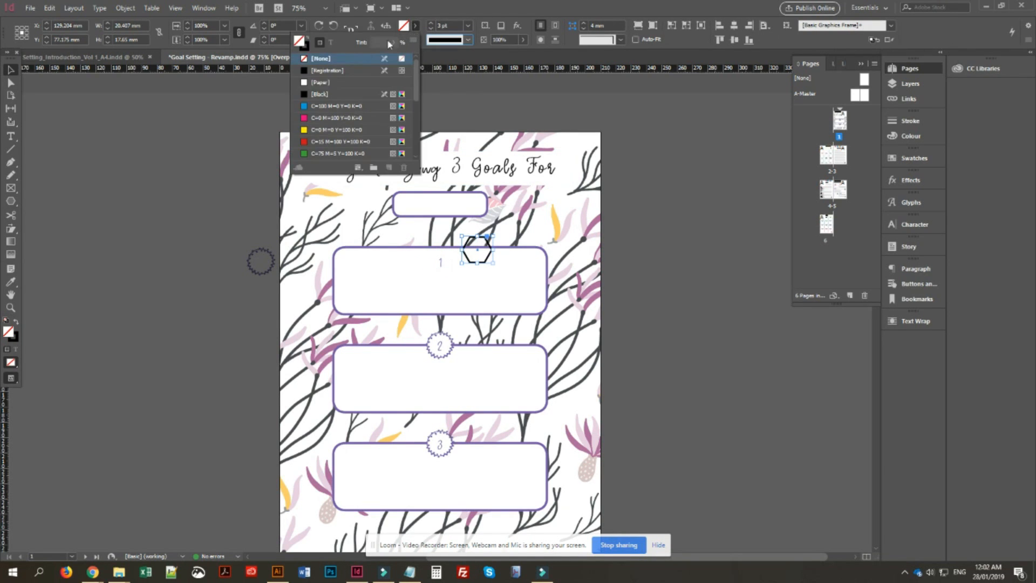
click(320, 83)
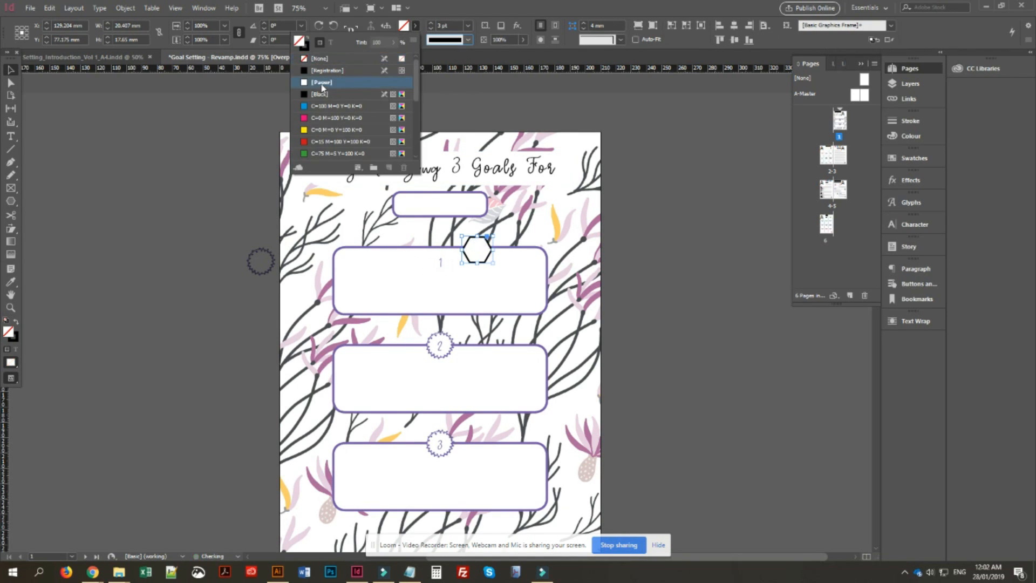
- Colour the hexagon's stroke PANTONE Violet U and set its weight to 4 pt
click(467, 40)
click(468, 38)
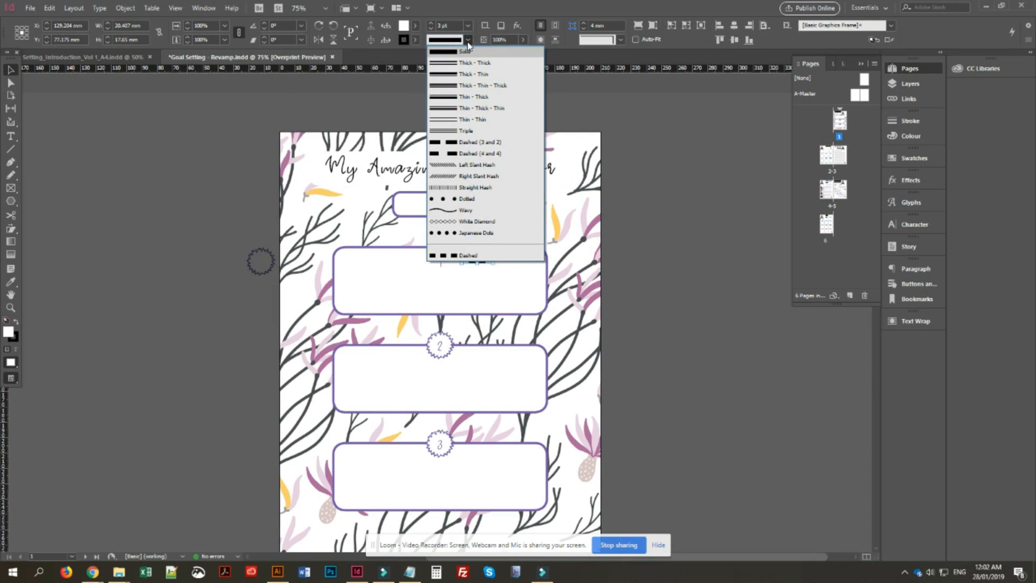
click(416, 40)
click(417, 40)
scroll(378, 124, down, 3)
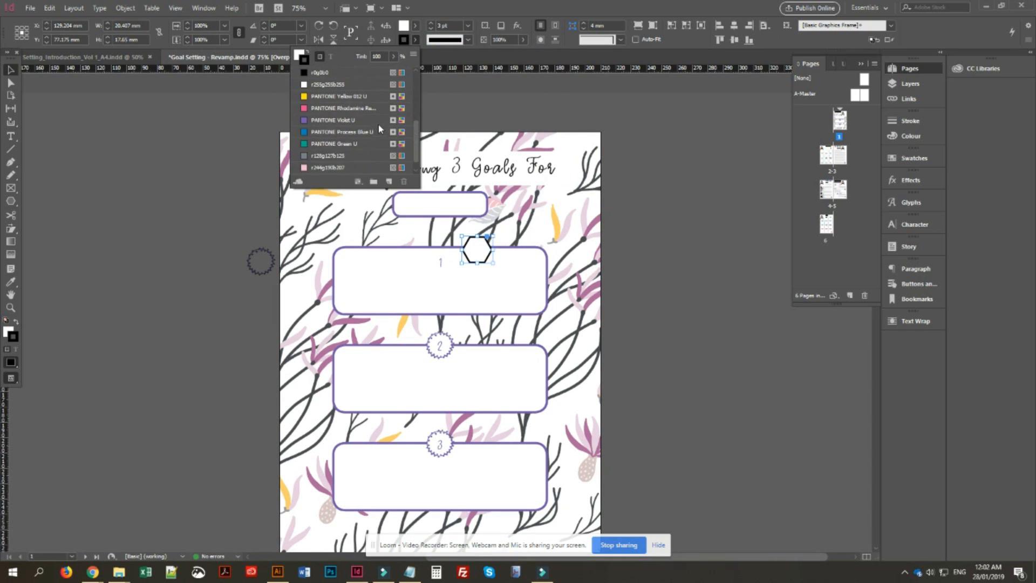
click(322, 124)
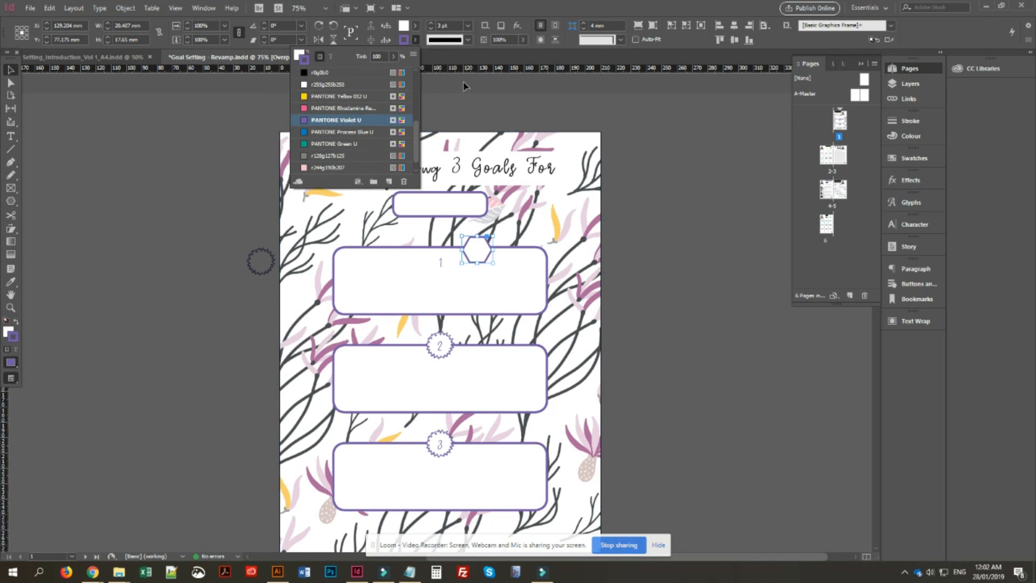
click(467, 27)
click(467, 27)
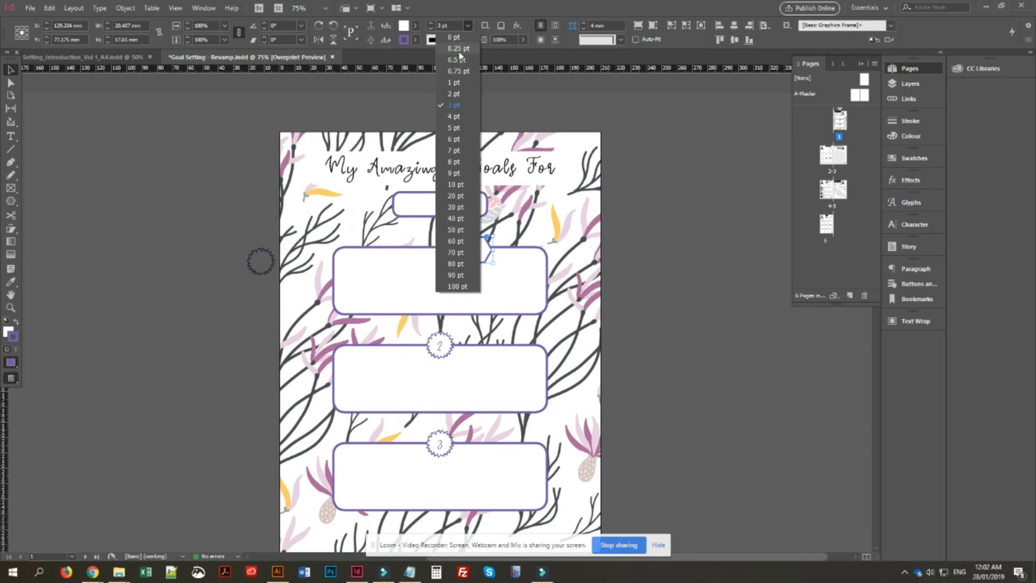
click(457, 121)
click(660, 225)
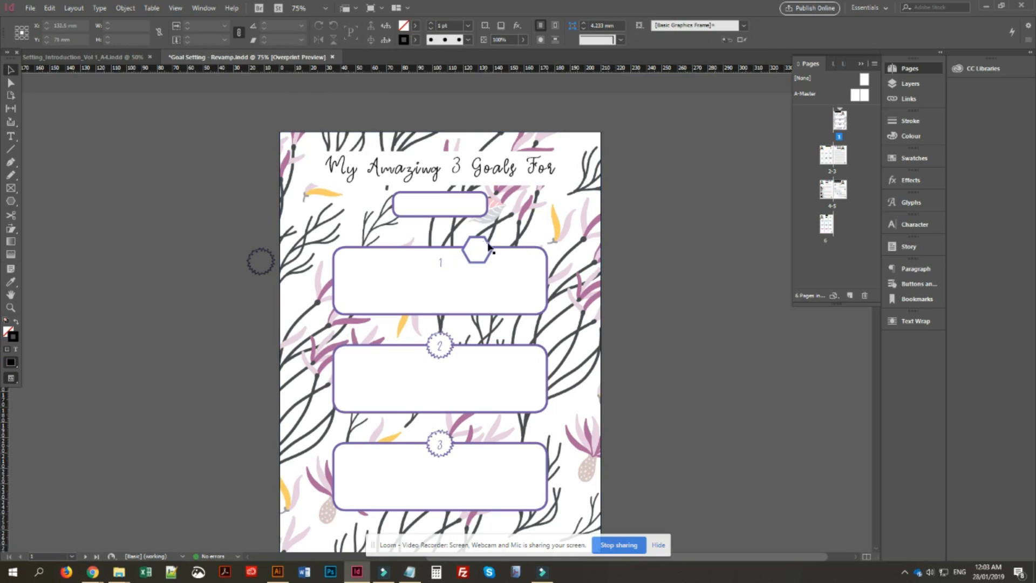
- Move the hexagon onto the middle of goal 1's upper box edge, with the number 1 inside it
drag(493, 253, 447, 252)
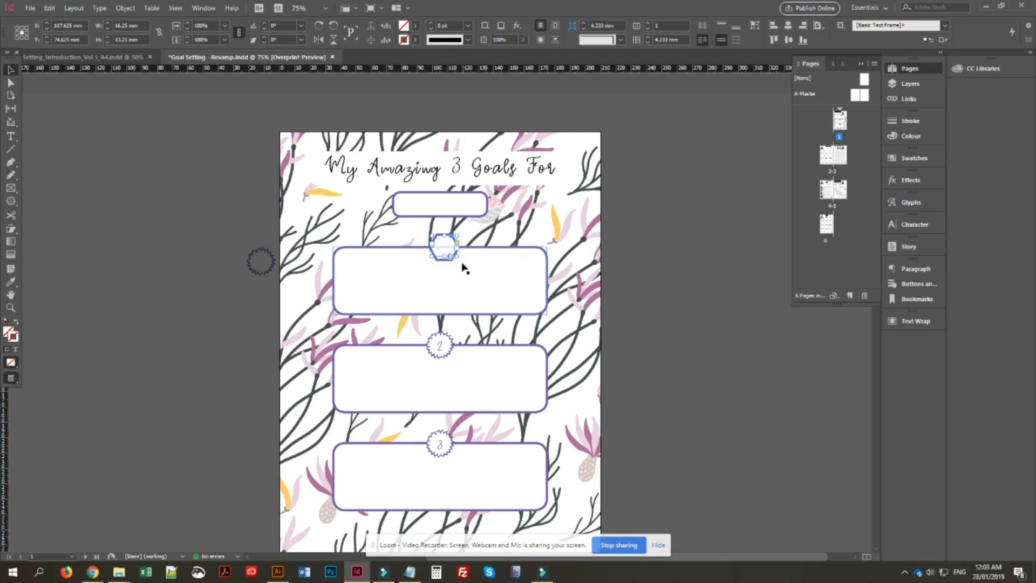
click(610, 257)
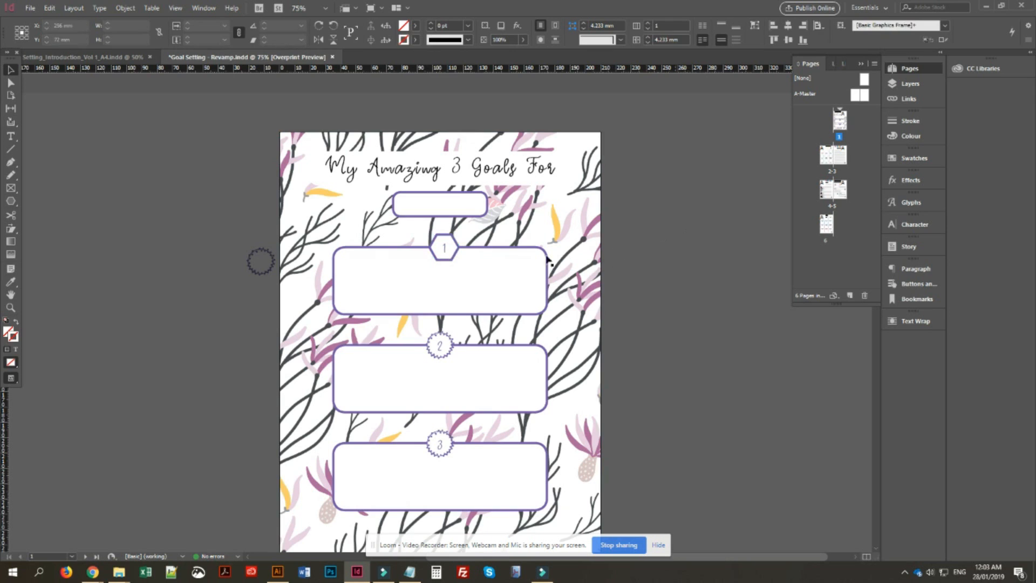
click(445, 249)
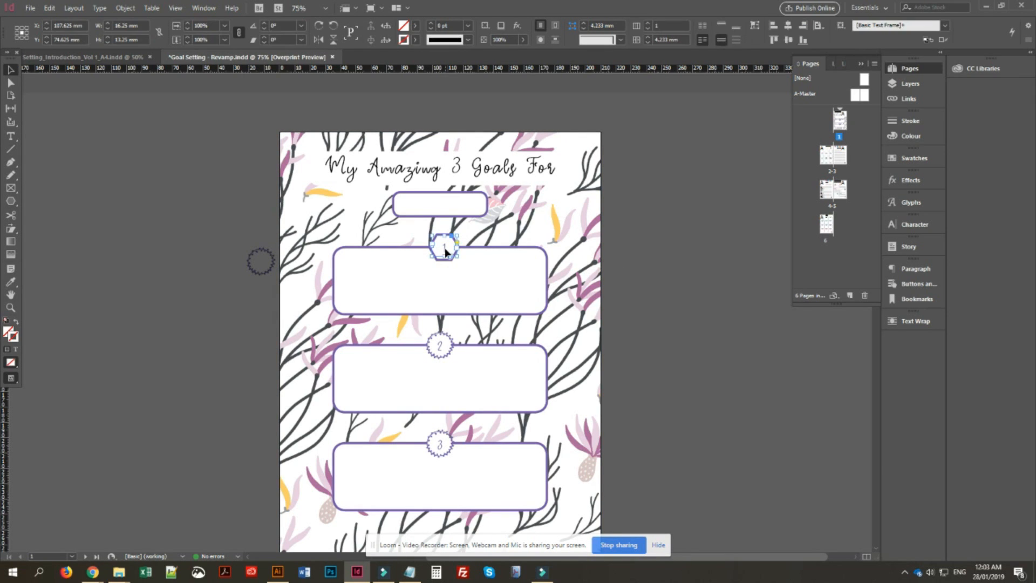
right_click(445, 249)
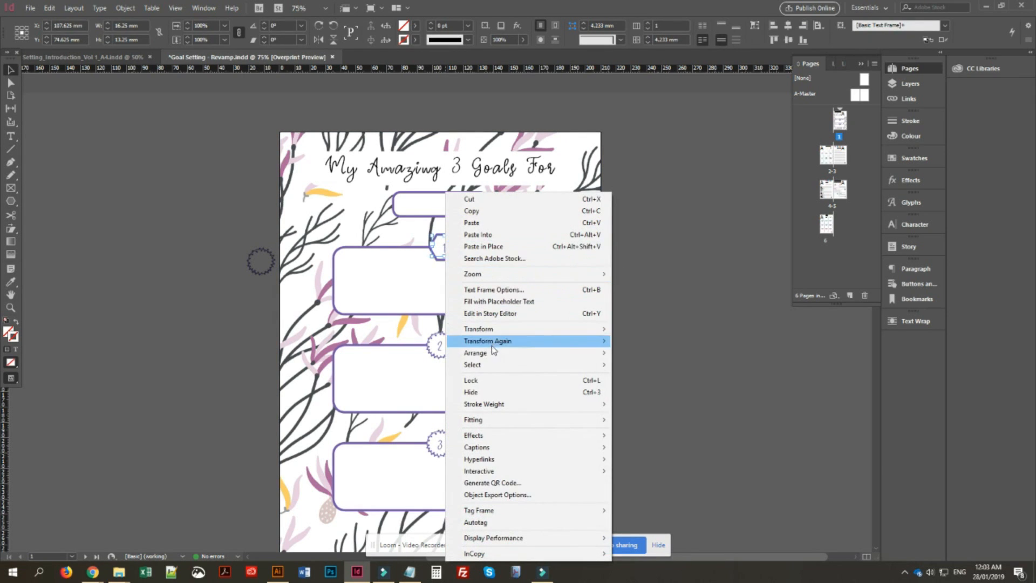
mouse_move(490, 353)
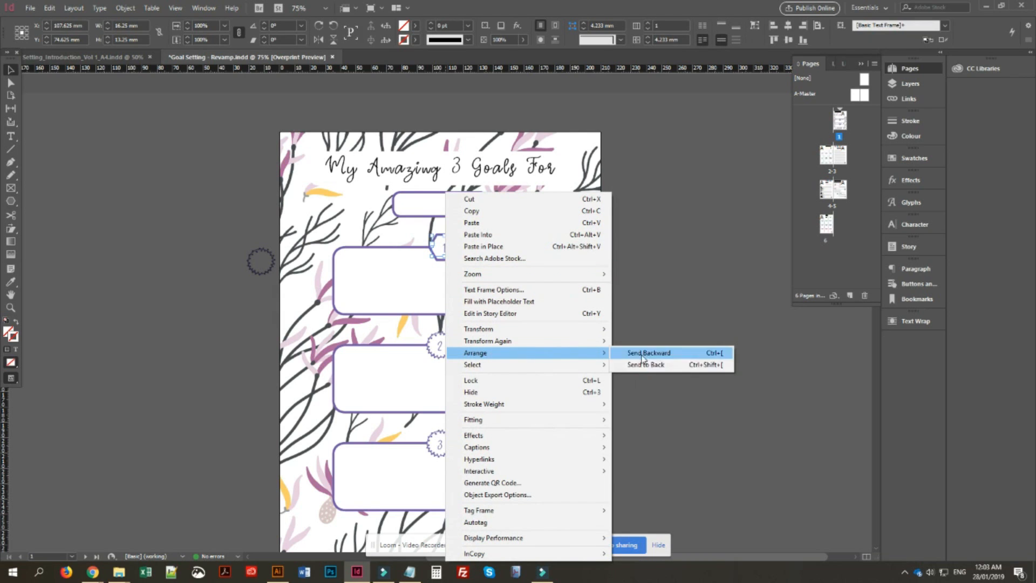
click(675, 271)
- Reposition the number 1 inside its hexagon at about X 107.1 mm and Y 73.9 mm
click(445, 250)
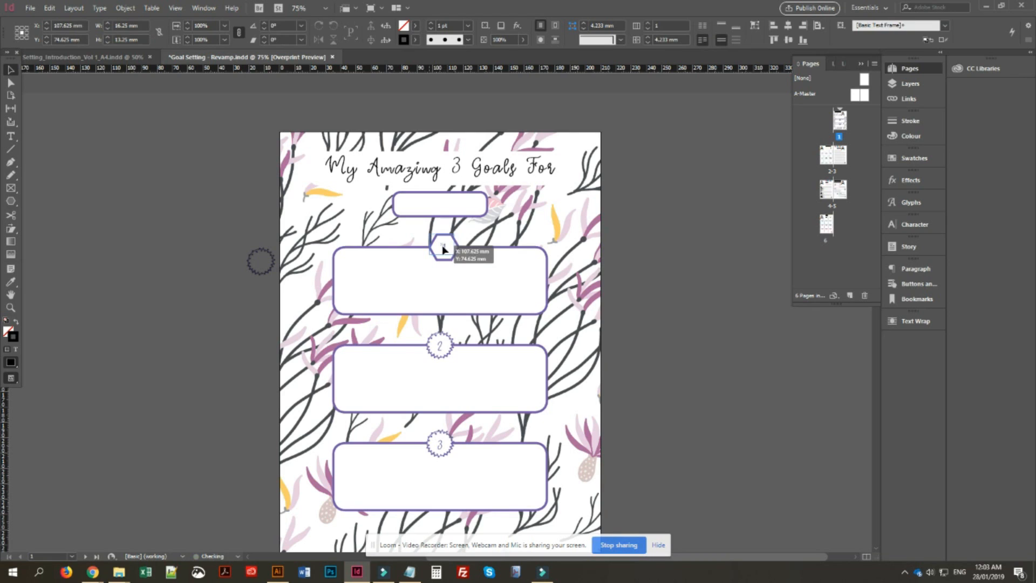
drag(442, 250, 442, 248)
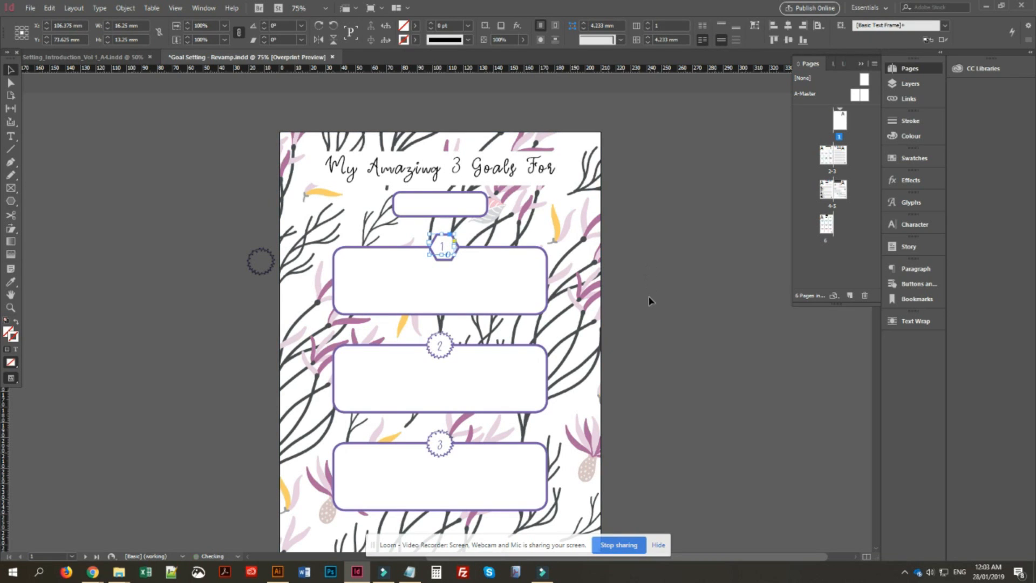
key(Right)
click(722, 269)
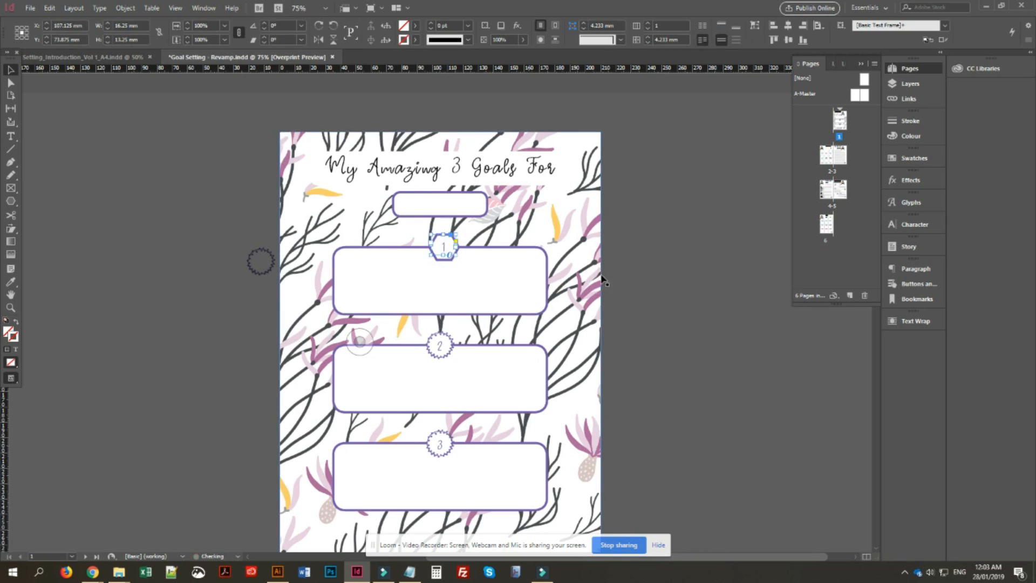
click(668, 273)
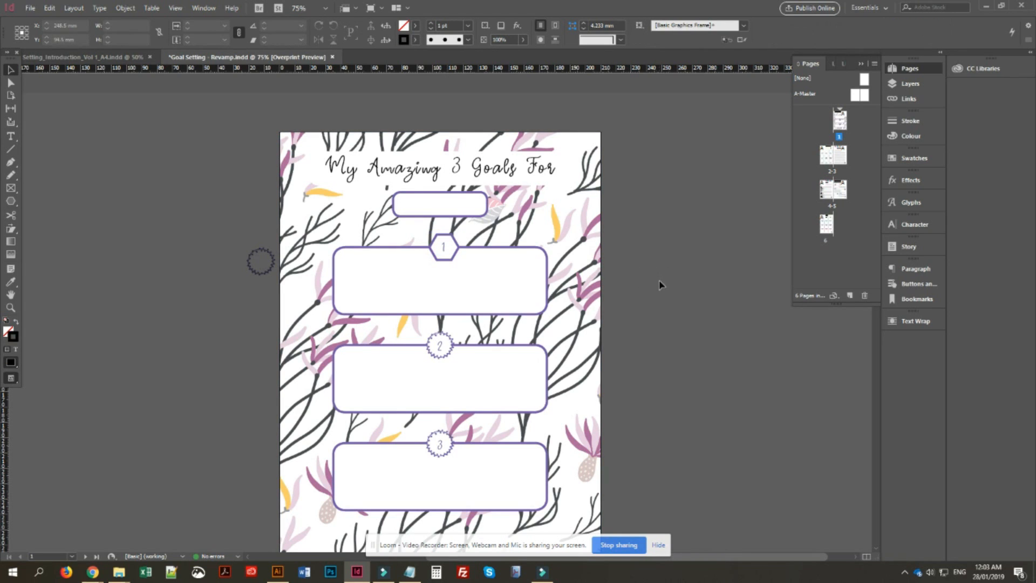
- Delete the numbered starburst badges from the boxes of goals 2 and 3
click(443, 359)
key(Delete)
click(445, 452)
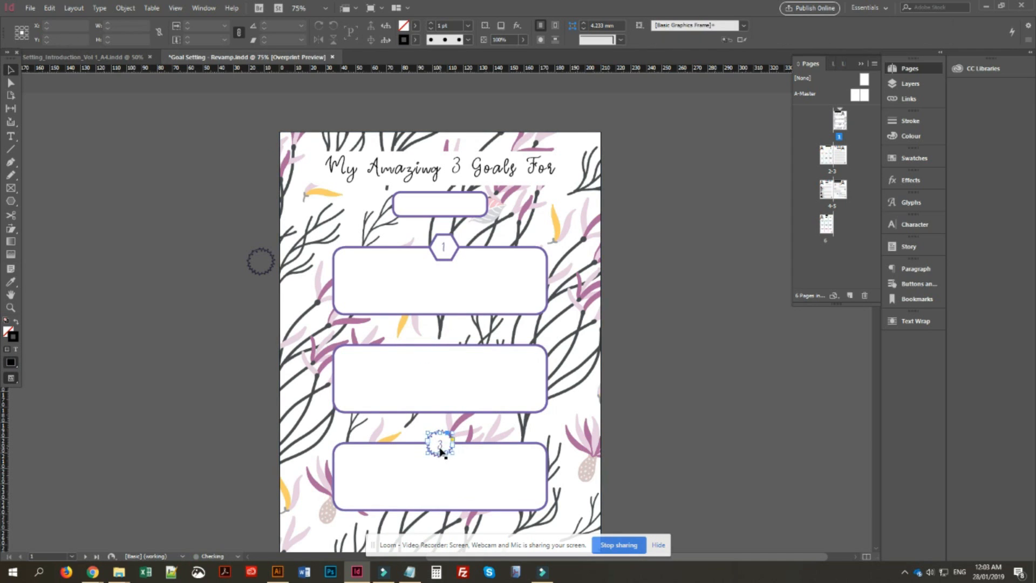
key(Delete)
- Select the hexagon together with the number 1 and align their horizontal and vertical centres
click(445, 261)
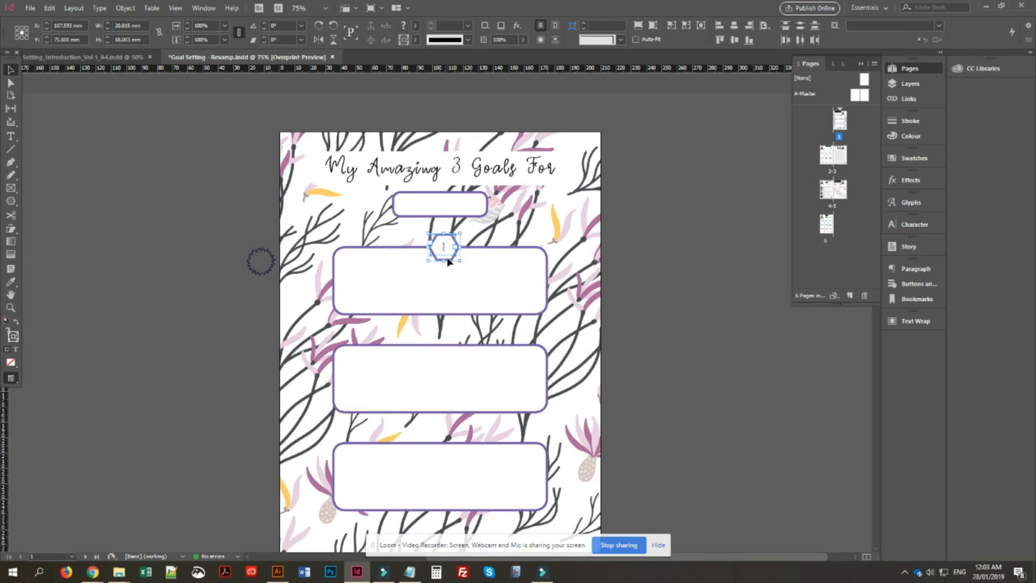
click(765, 26)
click(816, 26)
click(734, 25)
click(734, 40)
click(705, 233)
- Nudge the number 1 slightly left to an X position of about 107.09 mm
click(445, 255)
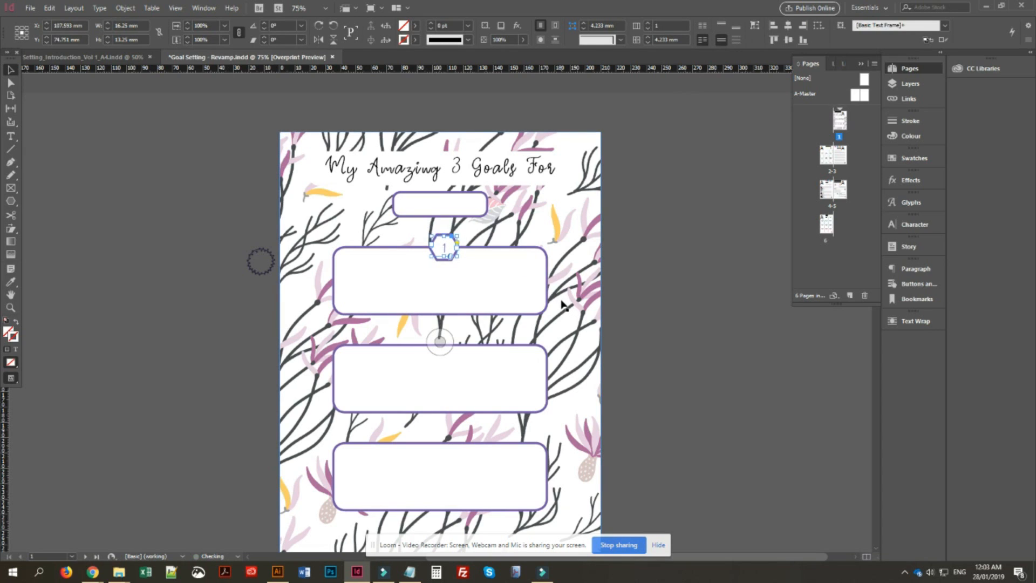
key(Left)
click(629, 275)
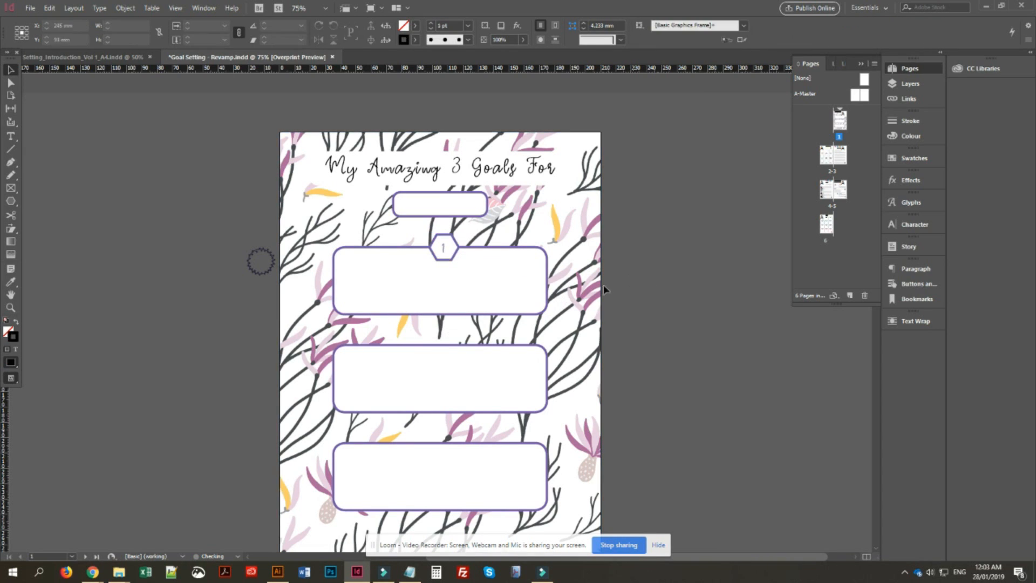
- Try duplicating goal 1's hexagon badge onto the boxes of goals 2 and 3, and undo the copies
click(447, 254)
click(441, 250)
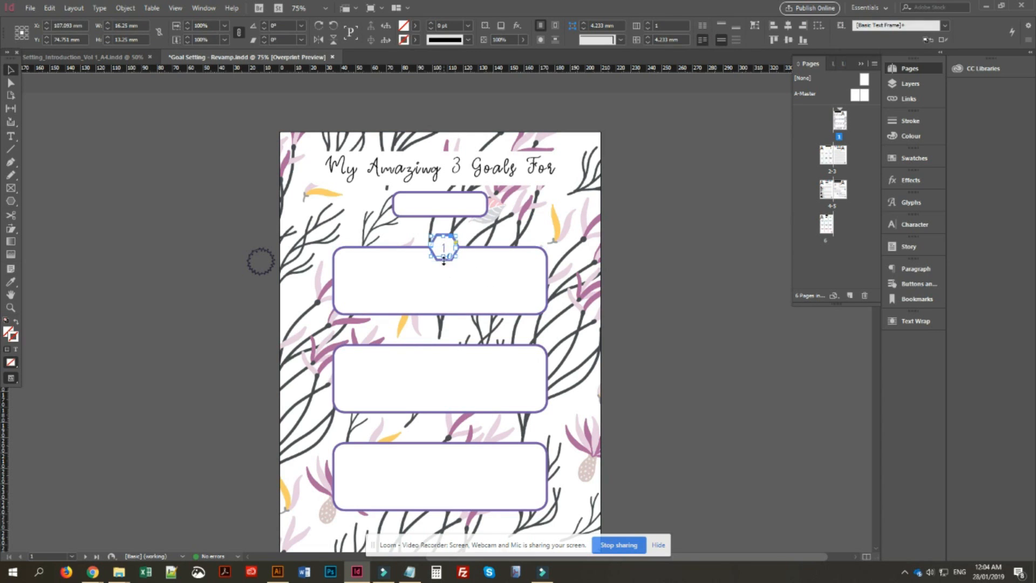
click(446, 251)
drag(444, 254, 448, 450)
click(678, 411)
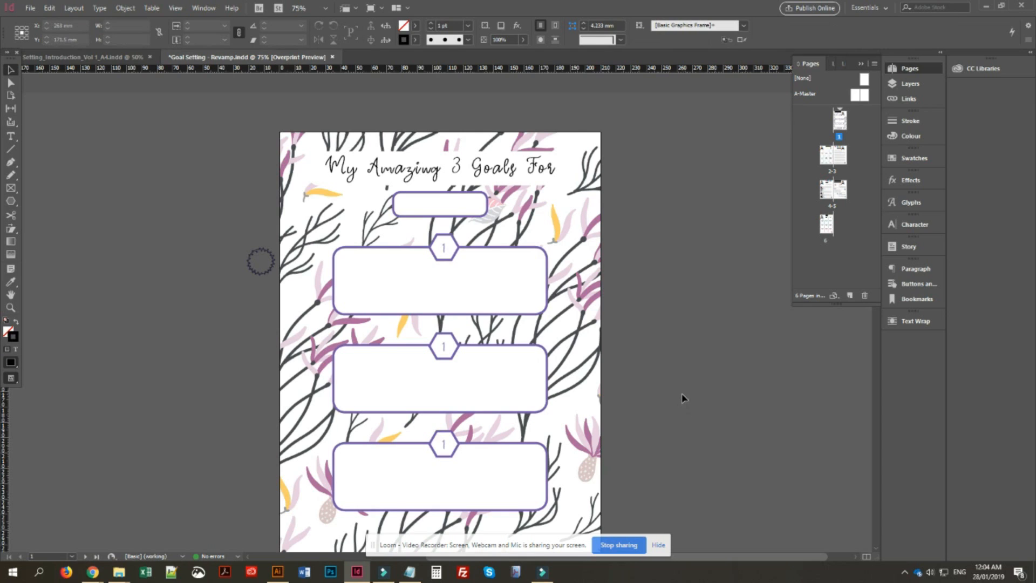
key(ctrl+z)
key(ctrl+z)
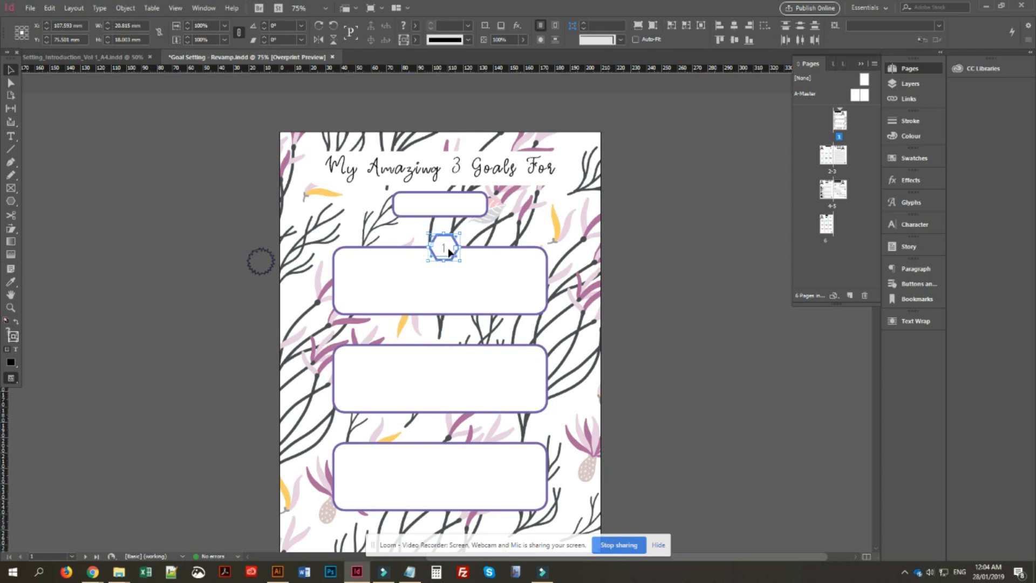
- Copy the hexagon and its number straight down onto the upper edges of goal 2's and goal 3's boxes
click(717, 277)
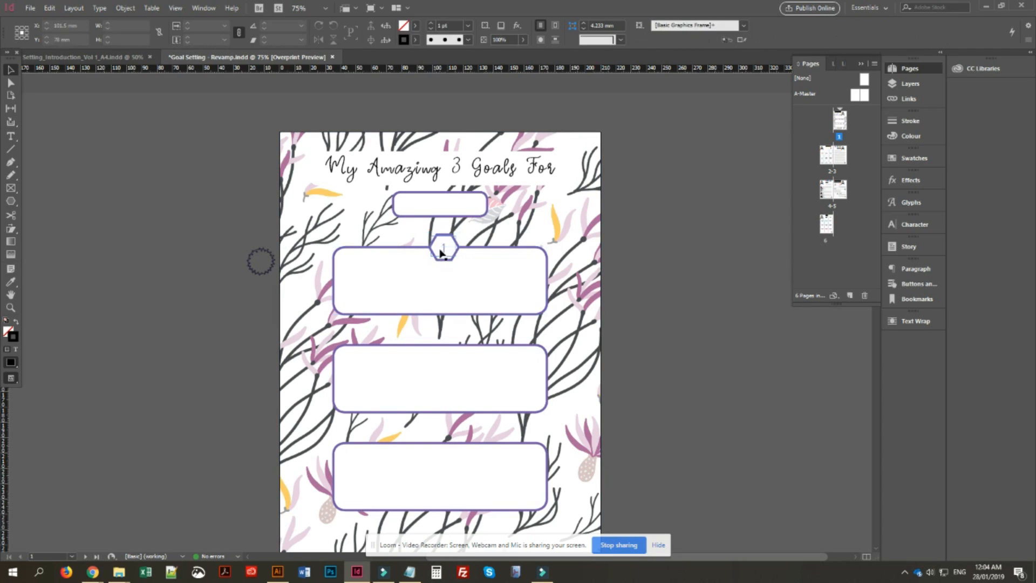
click(442, 257)
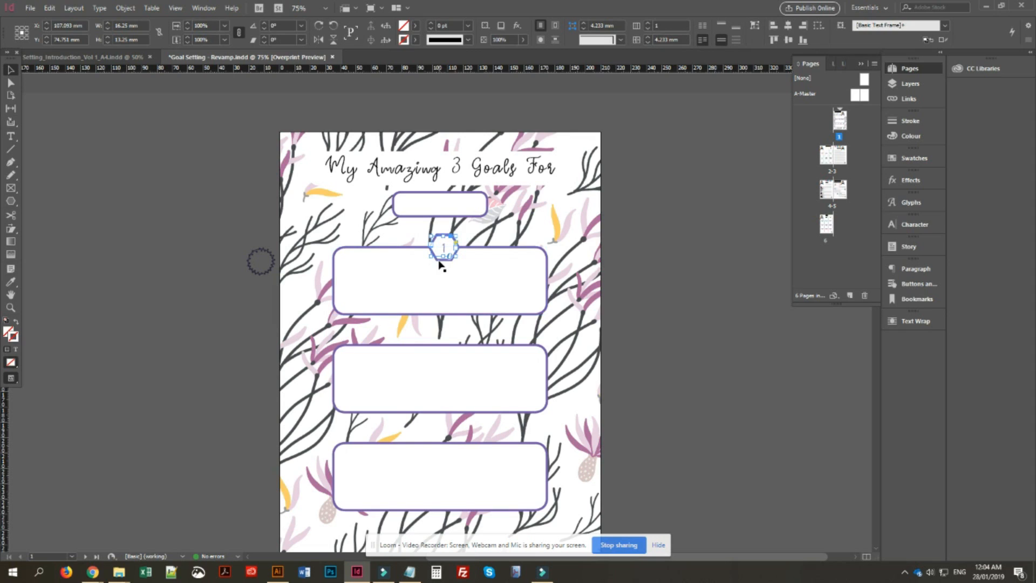
click(439, 263)
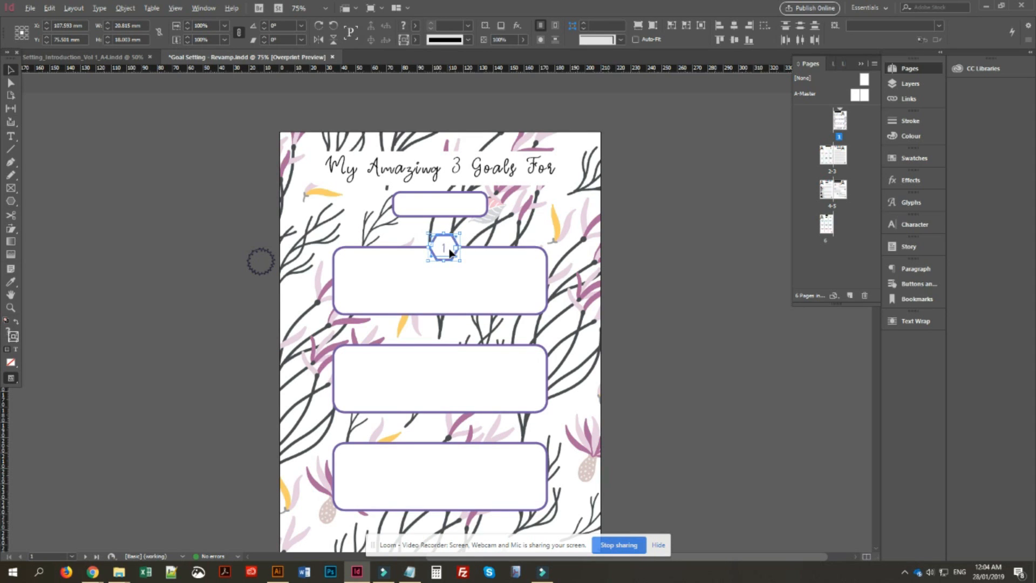
drag(452, 255, 448, 351)
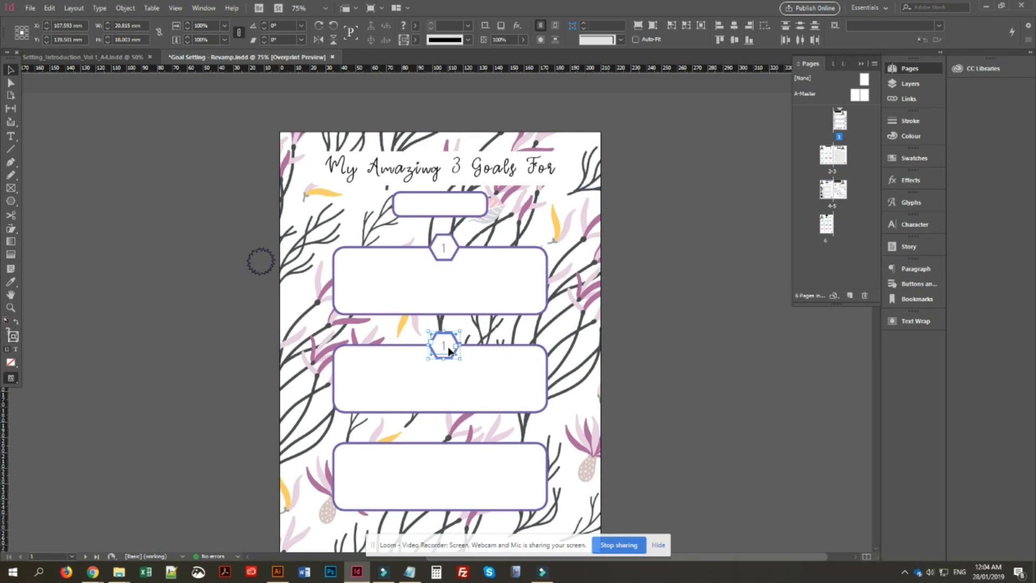
drag(450, 349, 441, 449)
click(754, 424)
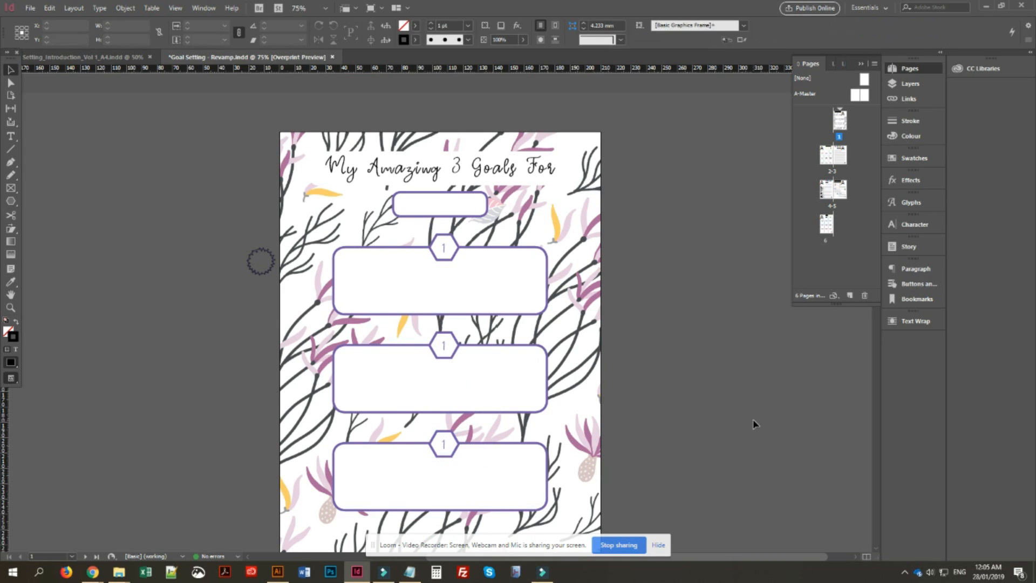
- Change the numbers in the two copied hexagon badges to 2 and 3
double_click(444, 345)
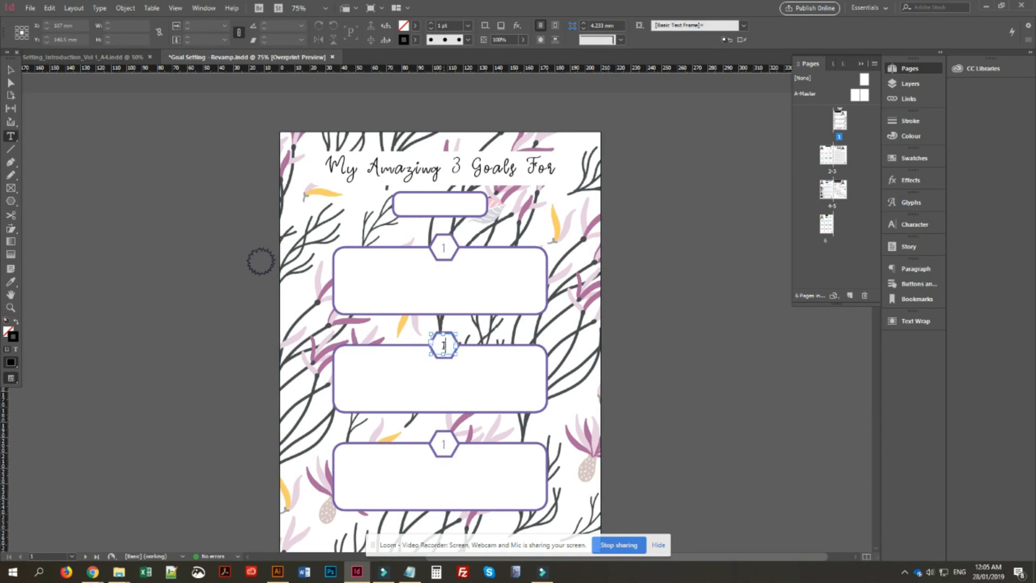
double_click(444, 345)
text(2)
double_click(444, 444)
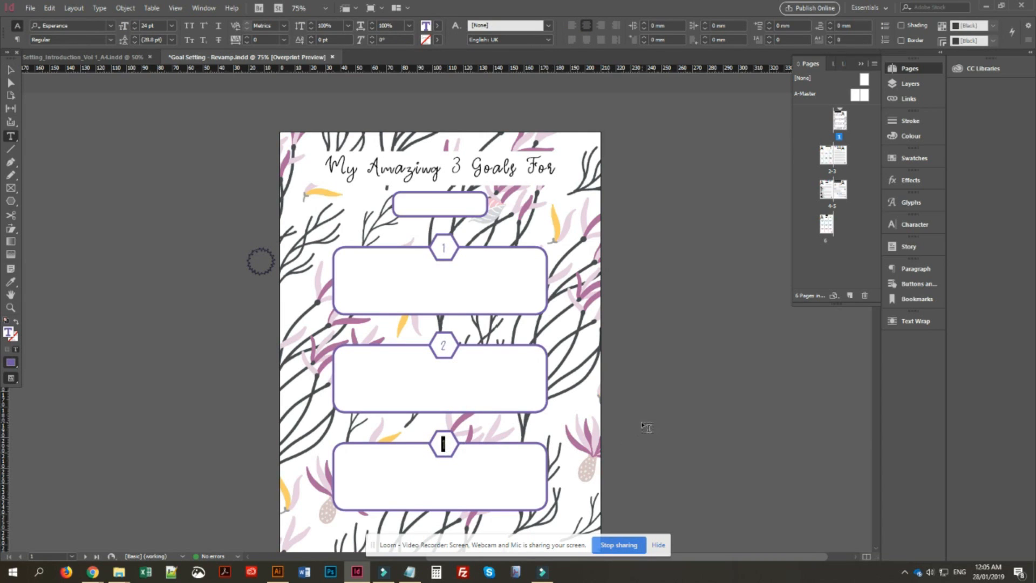
text(3)
- Apply a PANTONE Violet U stroke to the number 1 in goal 1's hexagon
double_click(447, 248)
click(437, 40)
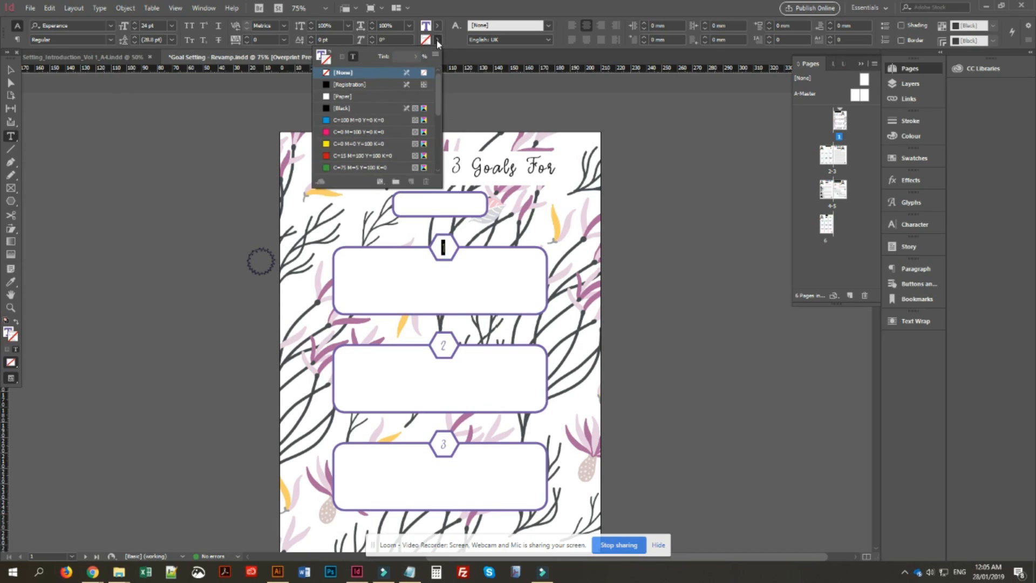
drag(439, 104, 433, 157)
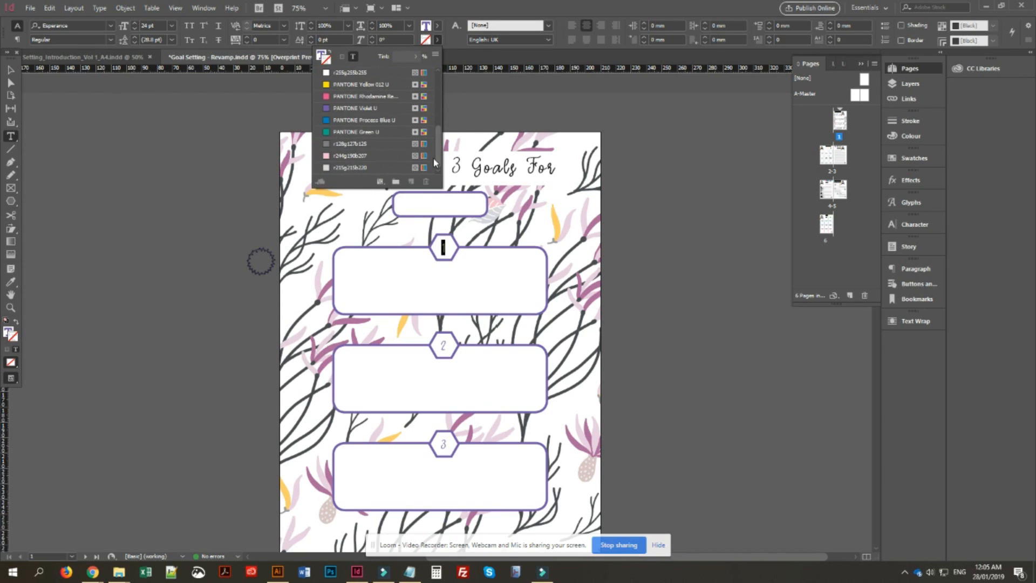
click(367, 109)
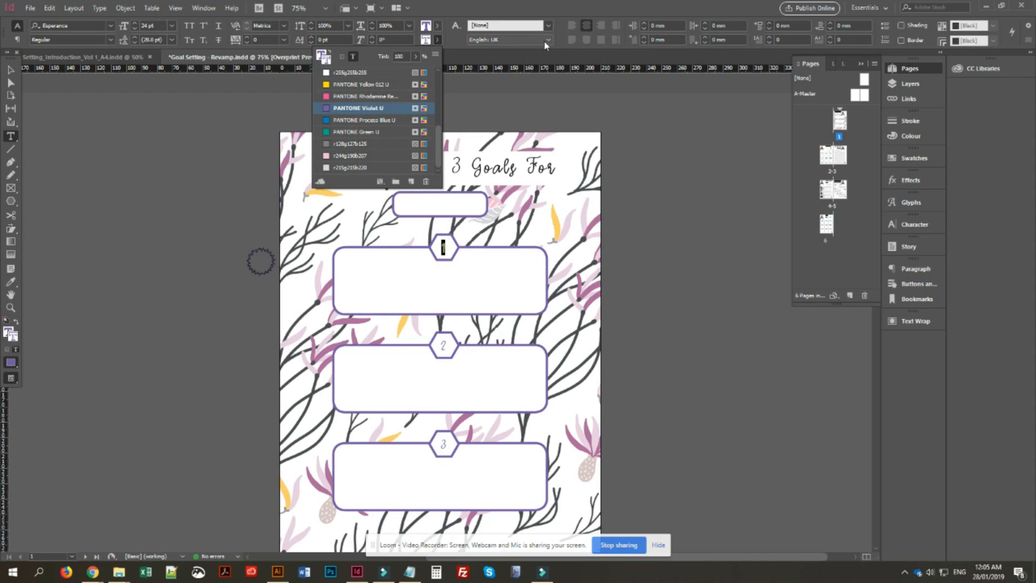
- Open the stroke settings for the number 1 in goal 1's hexagon badge
click(459, 44)
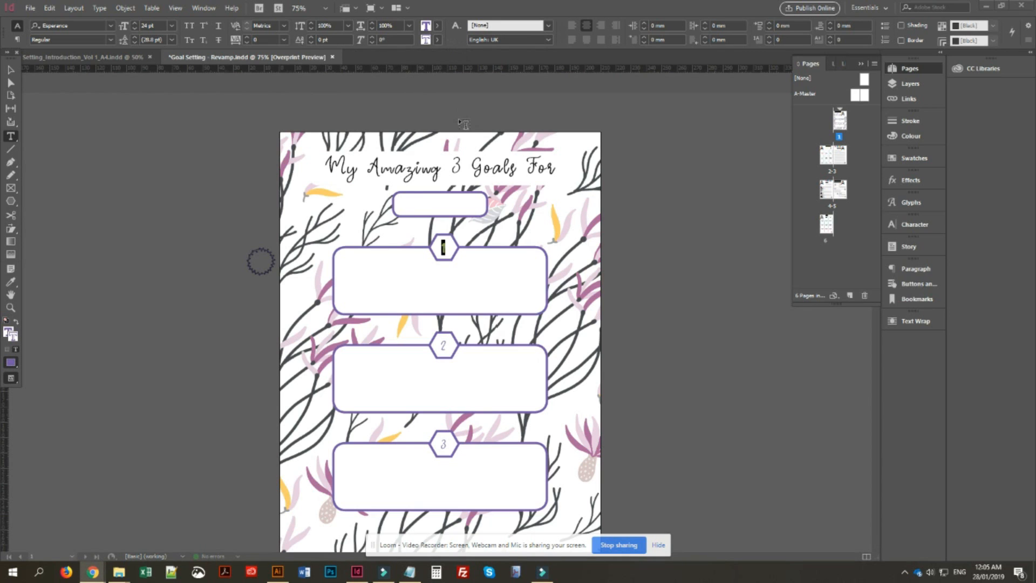
key(F10)
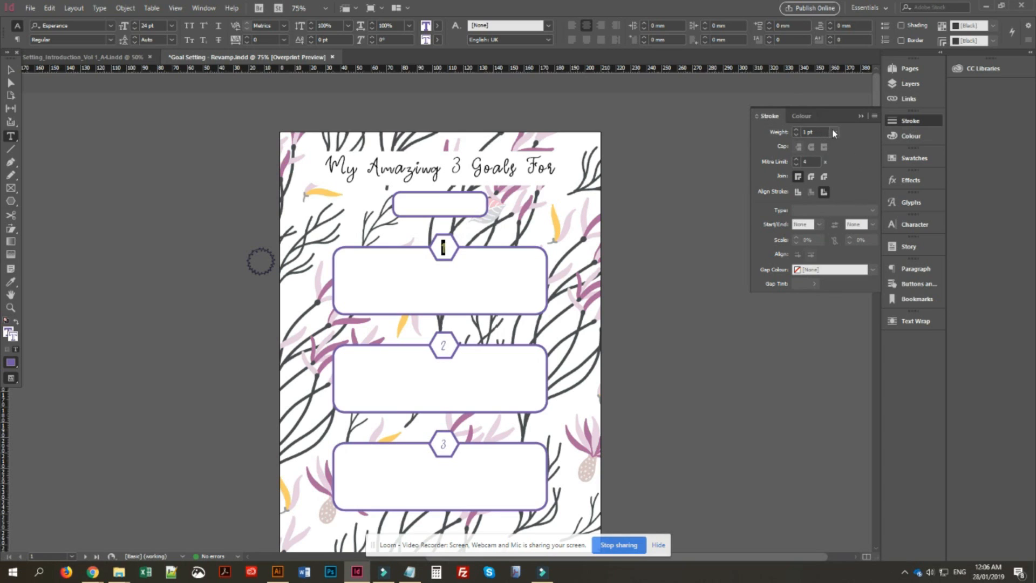
- Check which font styles are available for the number 1 in goal 1's hexagon
click(442, 246)
double_click(442, 247)
click(111, 26)
click(111, 27)
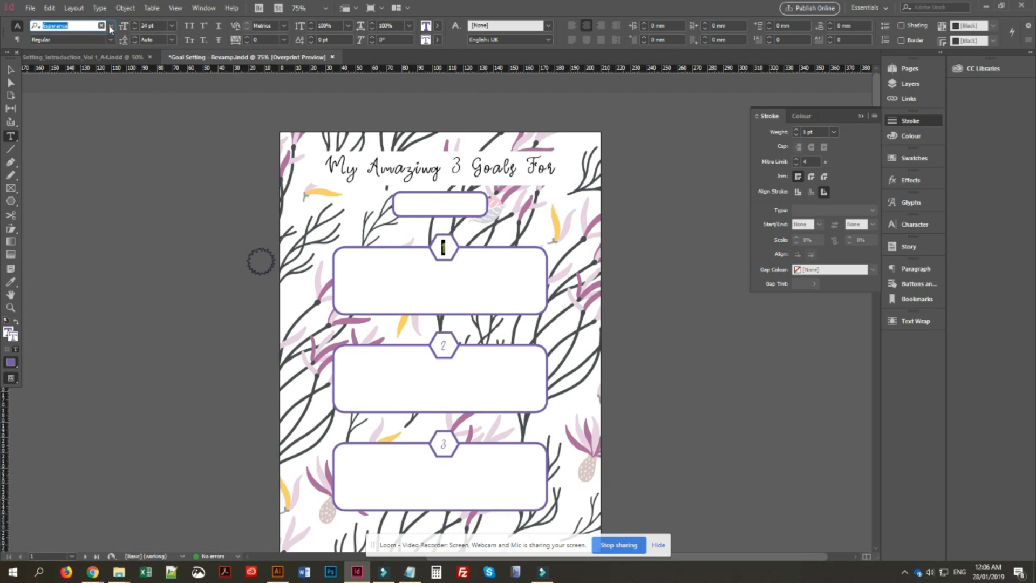
click(109, 38)
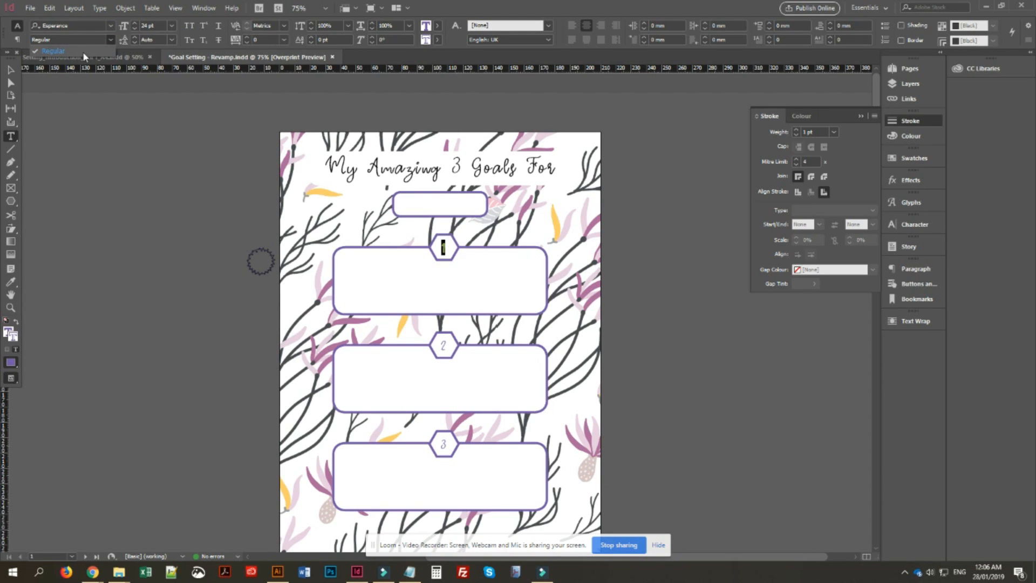
click(87, 52)
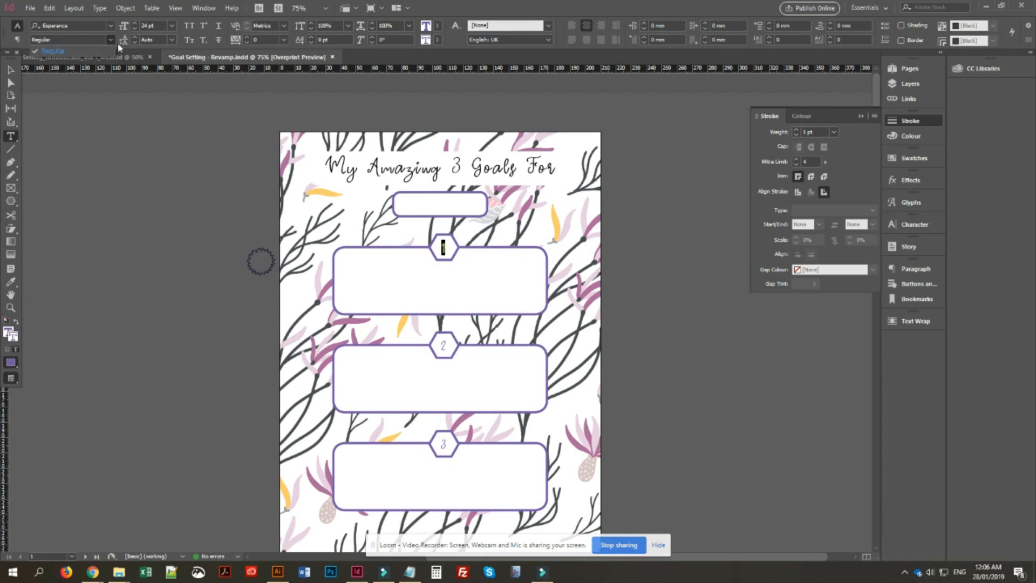
- Reapply the PANTONE Violet U stroke to the number 1 and set its stroke weight to 0.5 pt
click(438, 39)
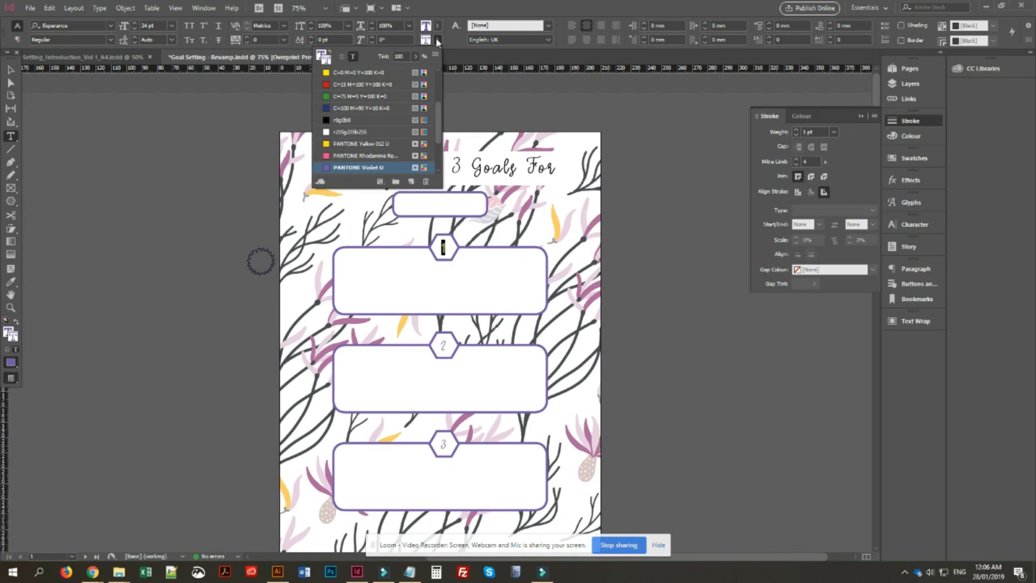
scroll(438, 113, down, 3)
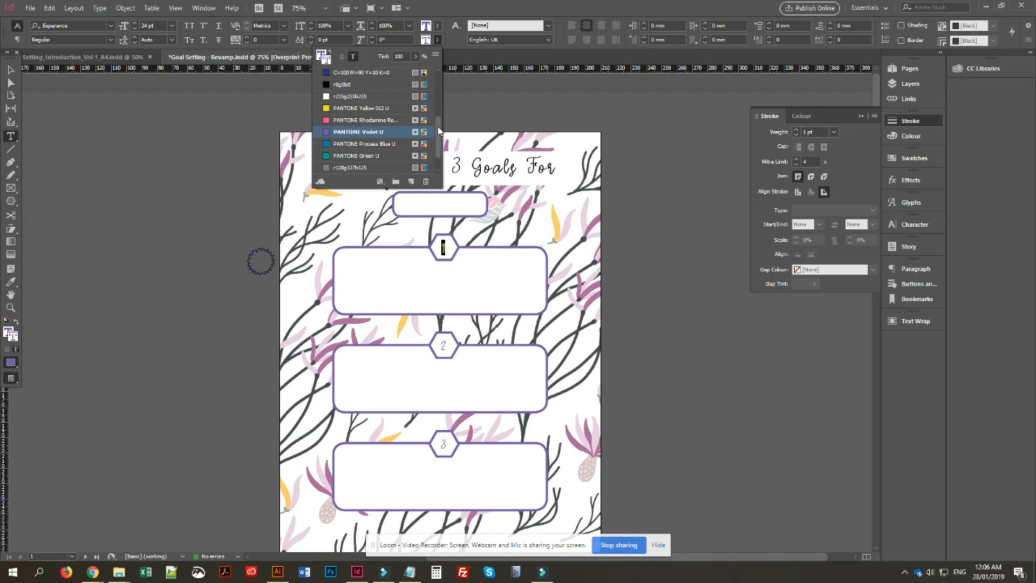
click(339, 132)
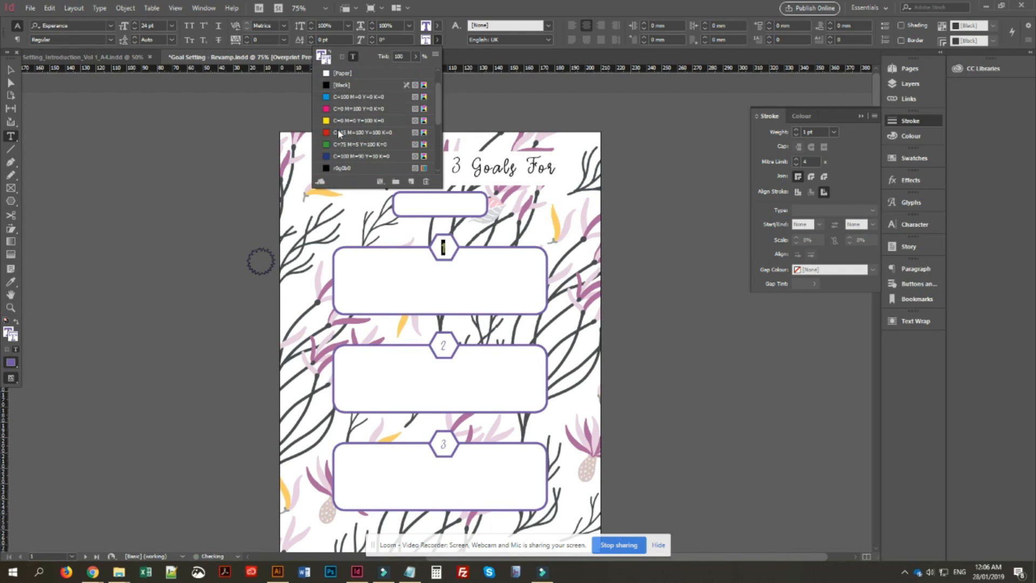
click(437, 40)
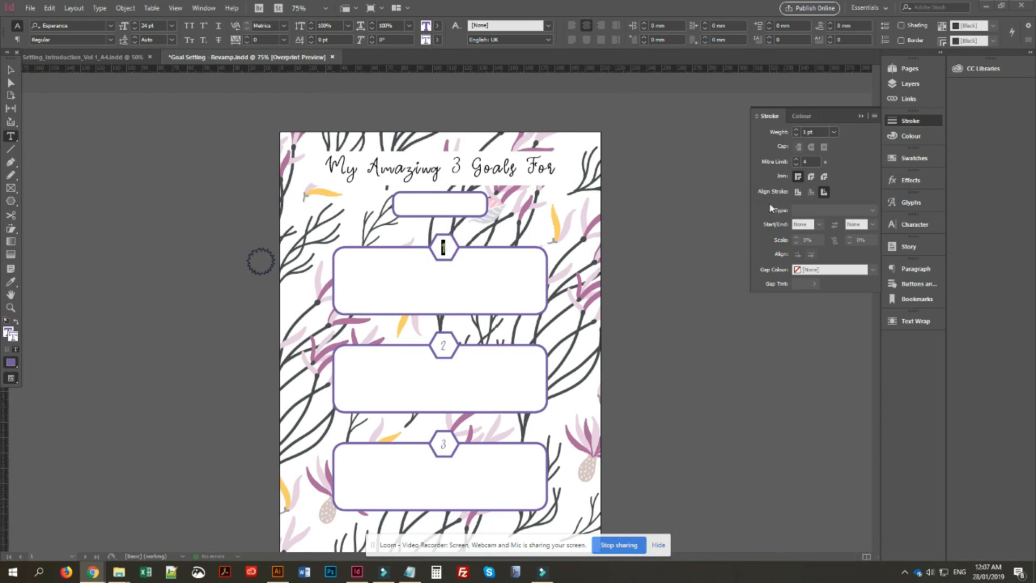
click(835, 132)
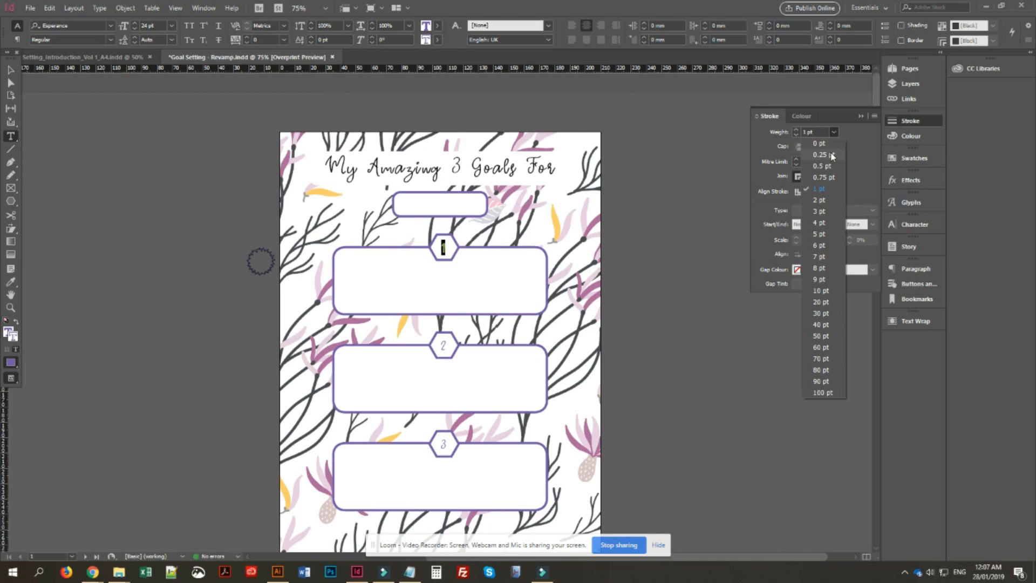
click(833, 156)
click(835, 131)
click(820, 166)
click(11, 70)
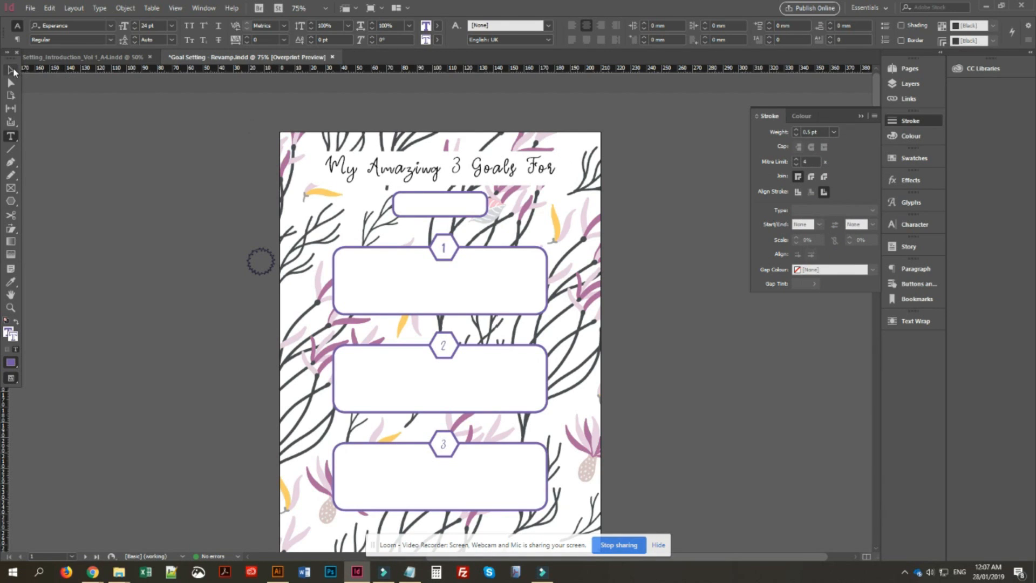
click(674, 281)
- Give the number 2 in goal 2's hexagon a 0.5 pt stroke in PANTONE Violet U
double_click(444, 346)
double_click(443, 346)
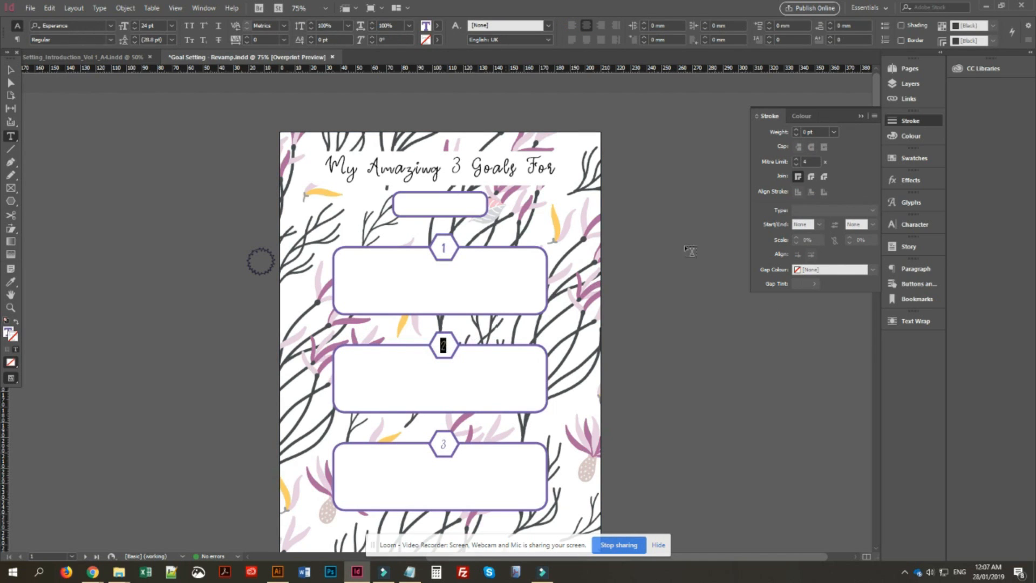
click(835, 132)
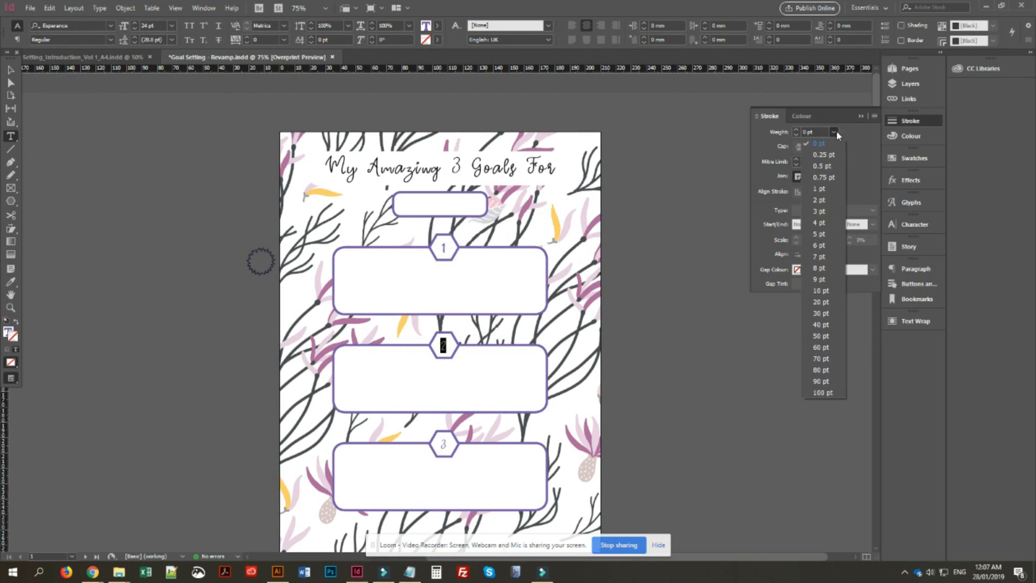
click(829, 166)
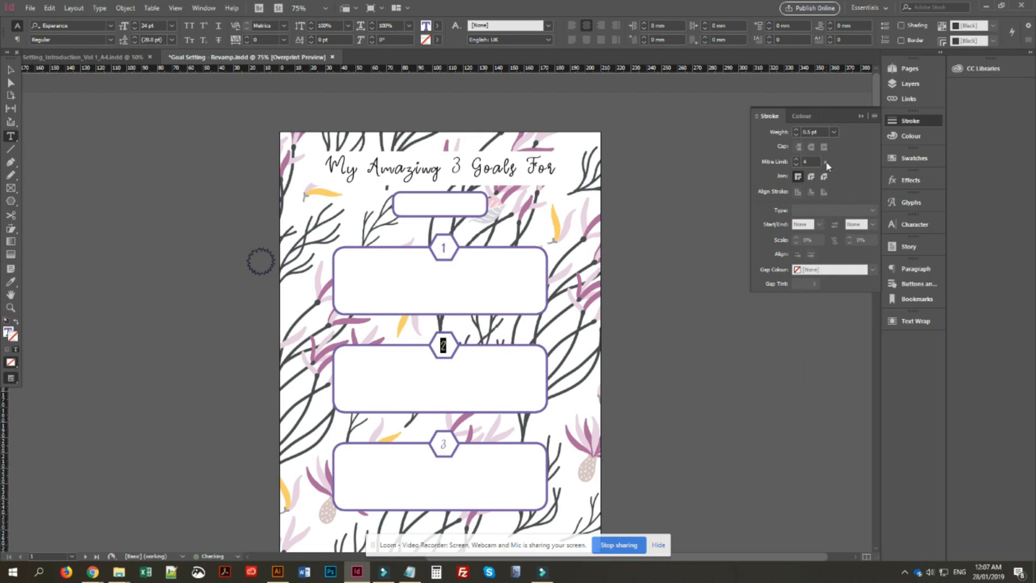
click(437, 41)
scroll(413, 108, down, 3)
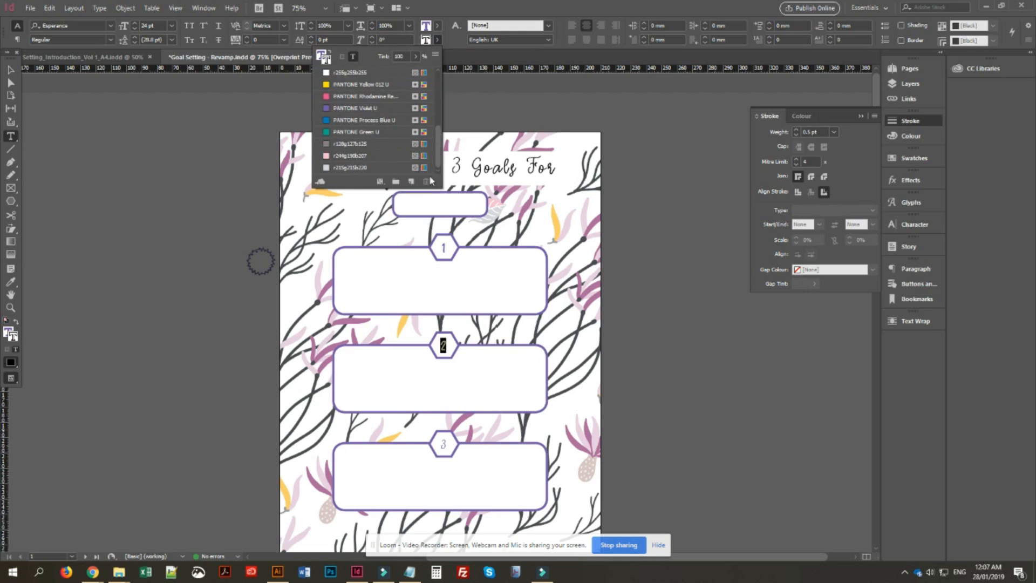
click(358, 107)
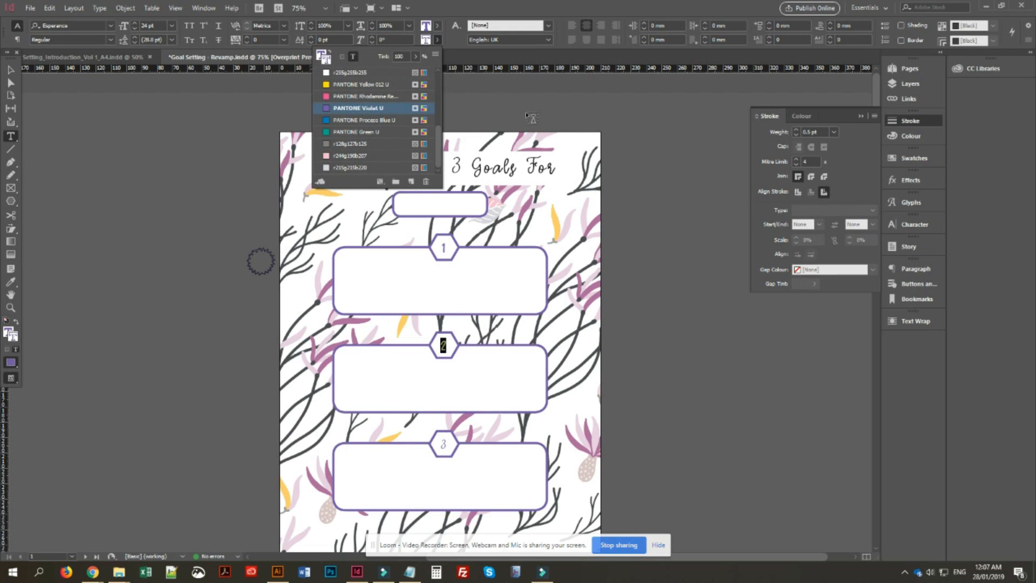
click(438, 41)
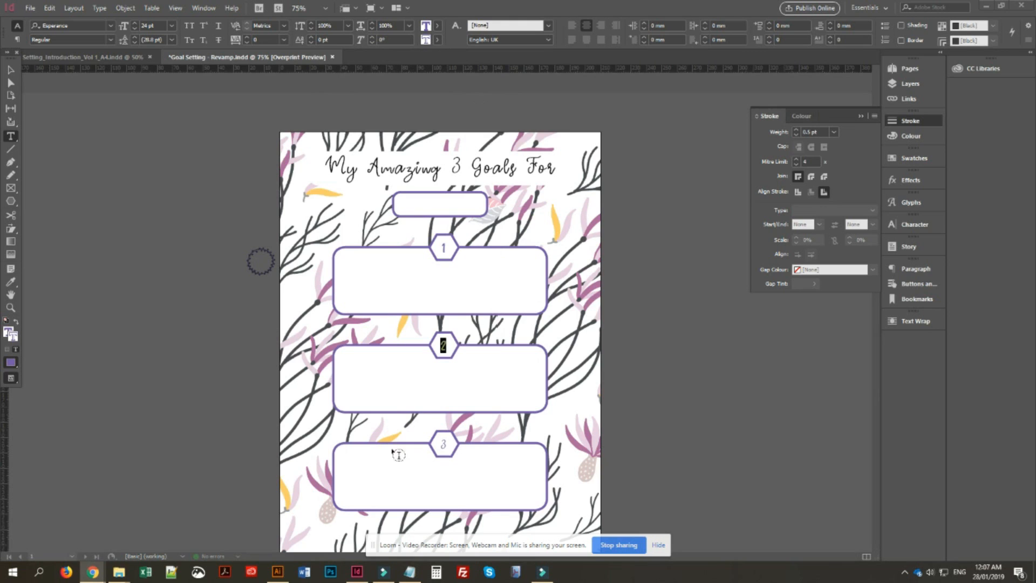
- Give the number 3 in goal 3's hexagon a PANTONE Violet U stroke with a weight of 0.5 pt
double_click(439, 442)
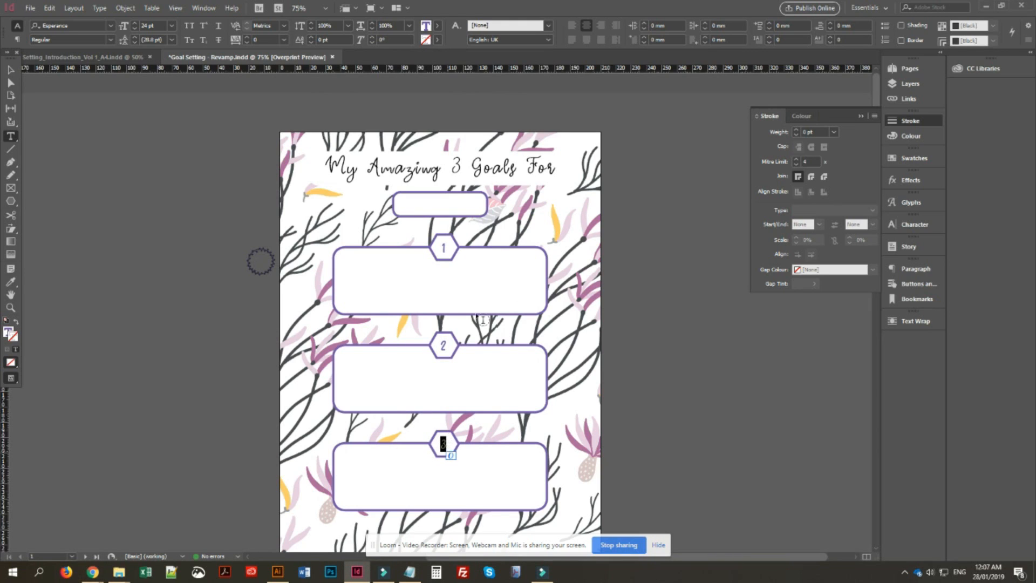
click(437, 41)
drag(435, 95, 437, 146)
click(359, 131)
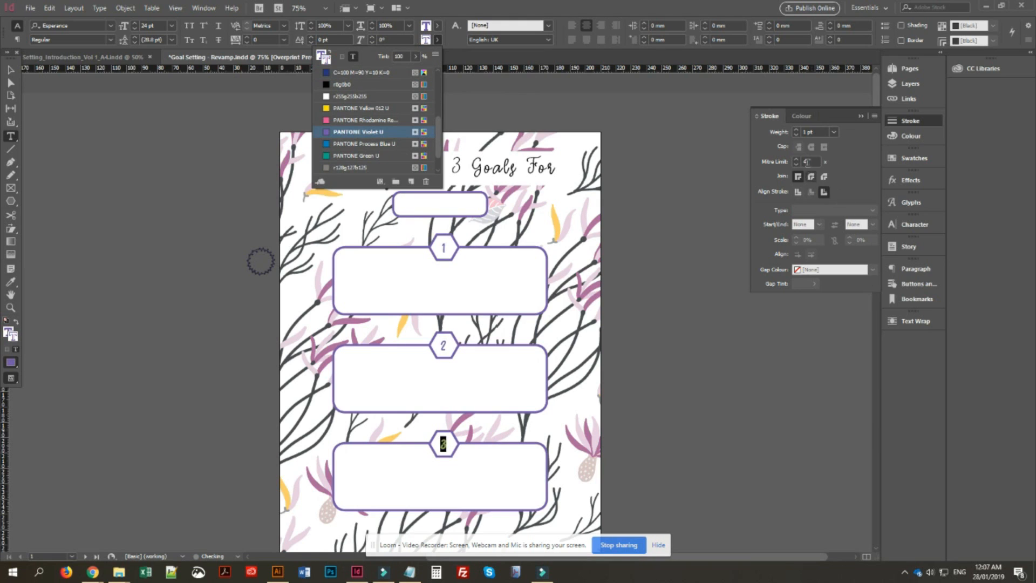
click(834, 132)
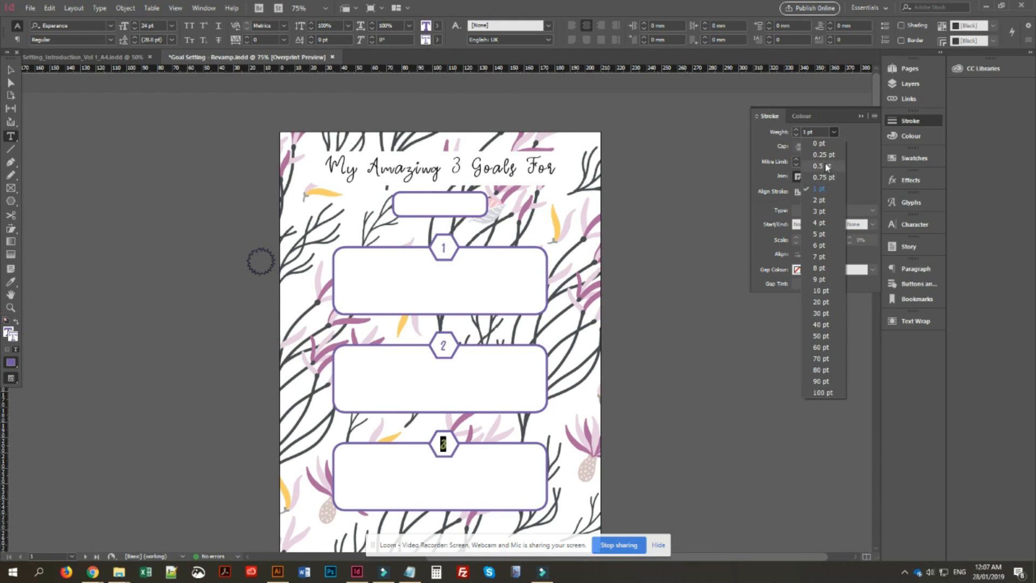
click(822, 165)
click(10, 68)
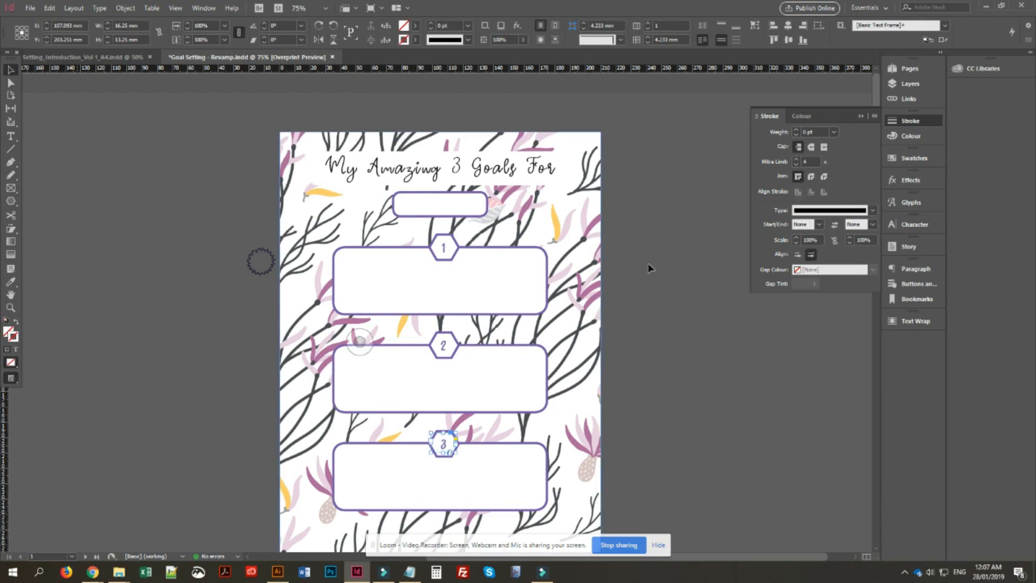
- Look over the goals page from its title down to the following spread
scroll(663, 271, down, 3)
scroll(664, 271, up, 3)
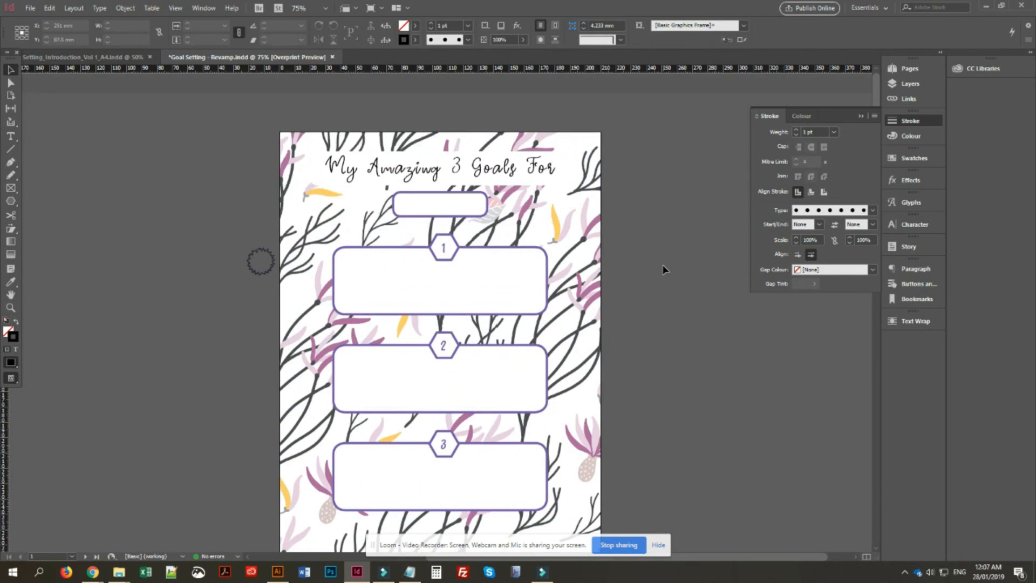
scroll(663, 265, down, 4)
scroll(663, 262, up, 4)
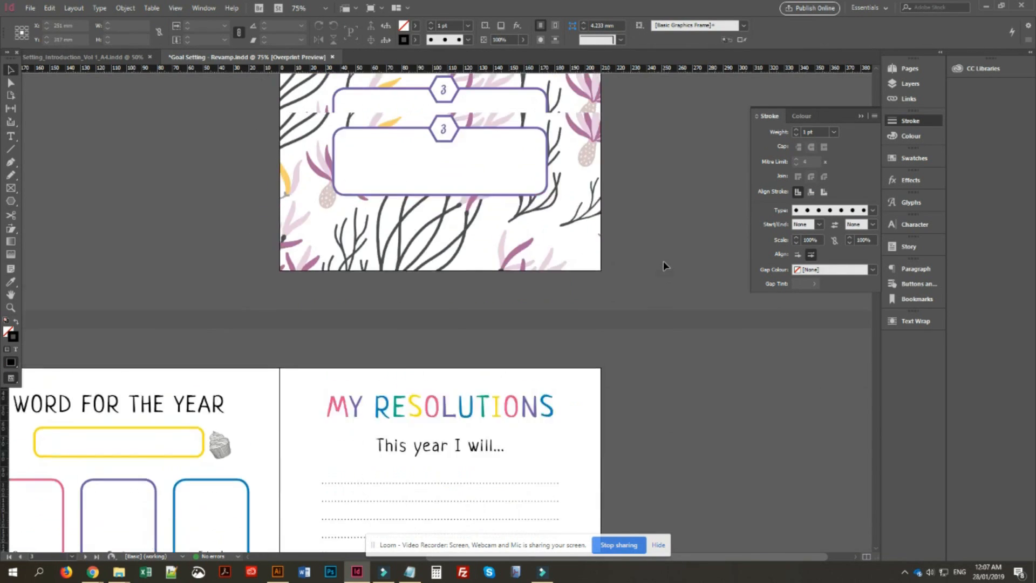
scroll(663, 260, down, 2)
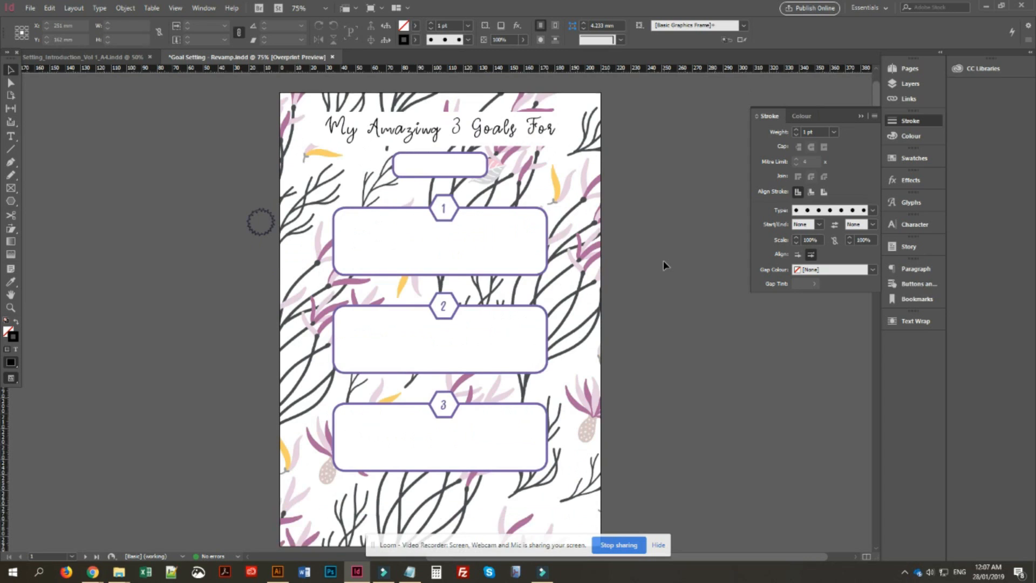
scroll(663, 260, up, 2)
scroll(663, 260, down, 1)
- Reduce the opacity of the full-page floral background image to 28% using Effects
click(566, 183)
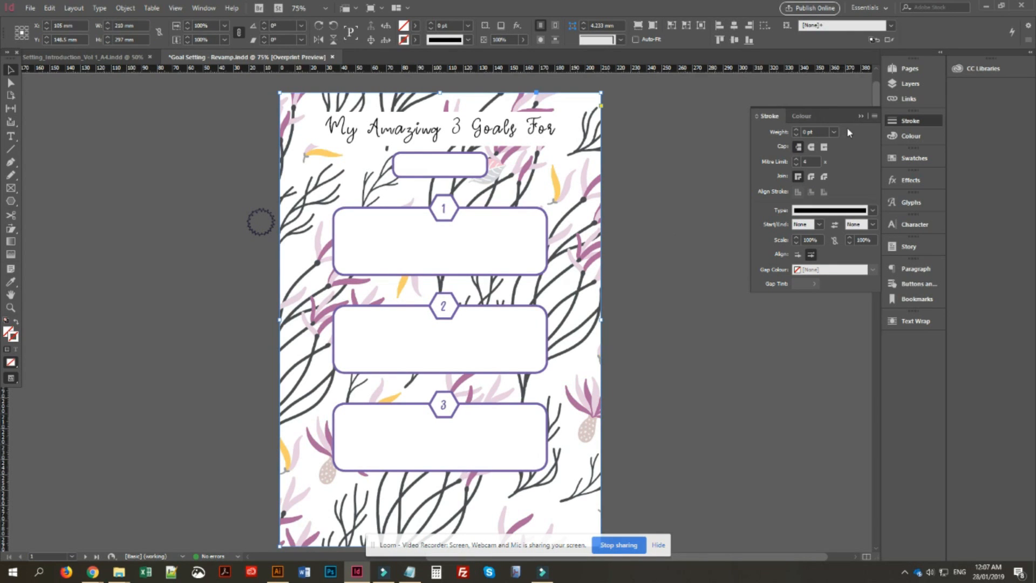
click(910, 181)
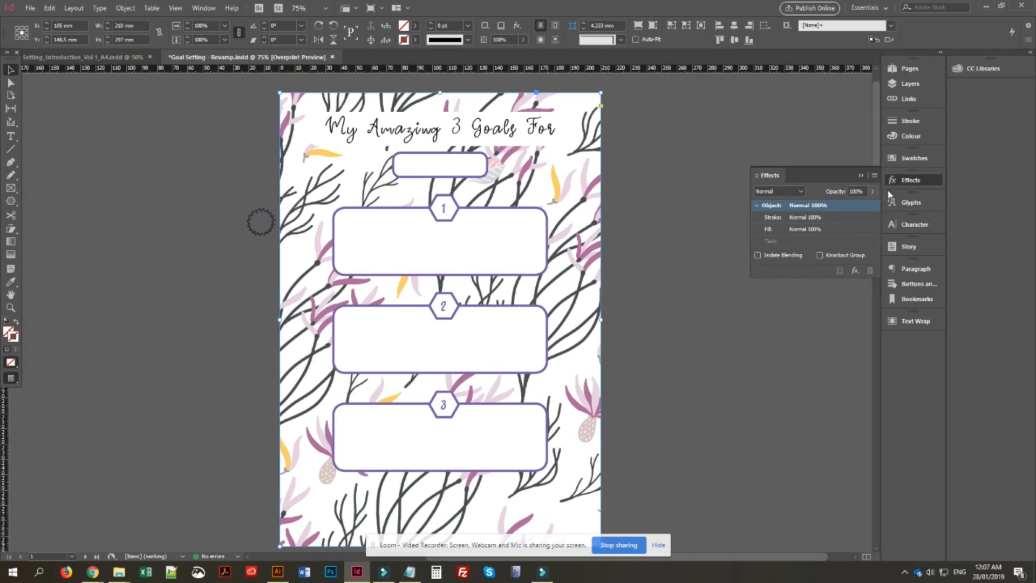
click(910, 181)
click(910, 182)
click(205, 8)
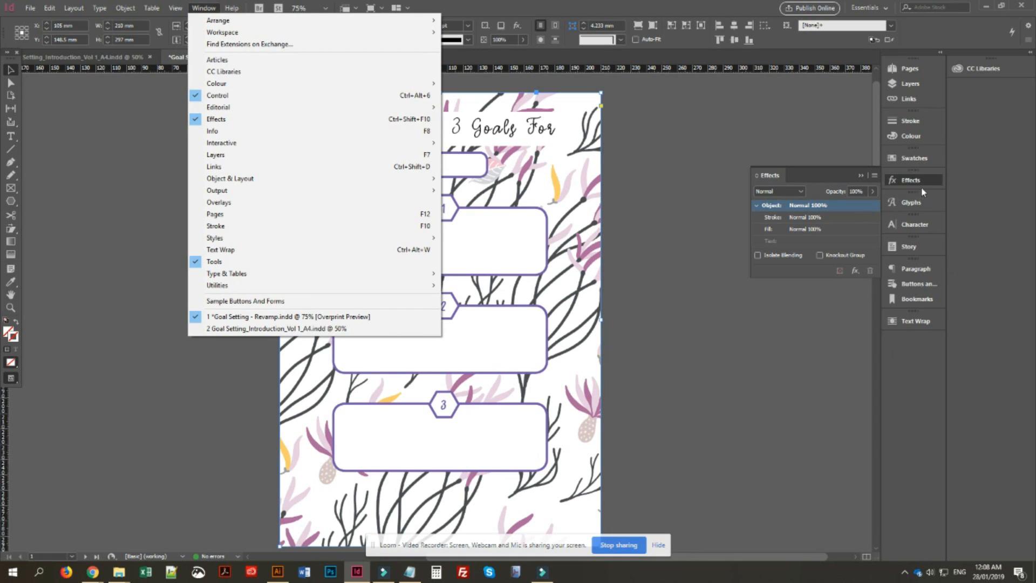
click(906, 181)
click(906, 181)
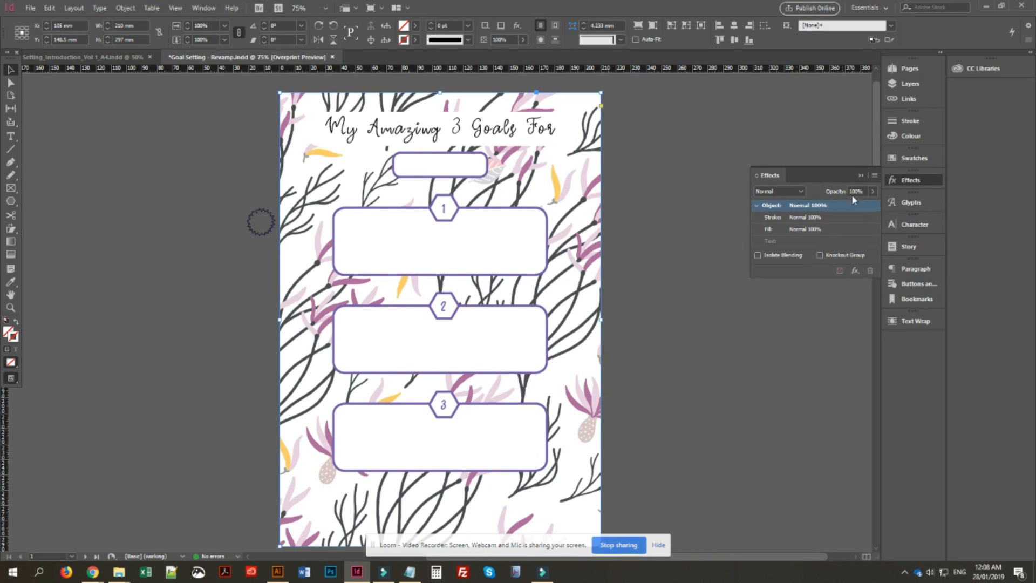
click(873, 192)
drag(875, 206, 832, 211)
scroll(713, 219, down, 2)
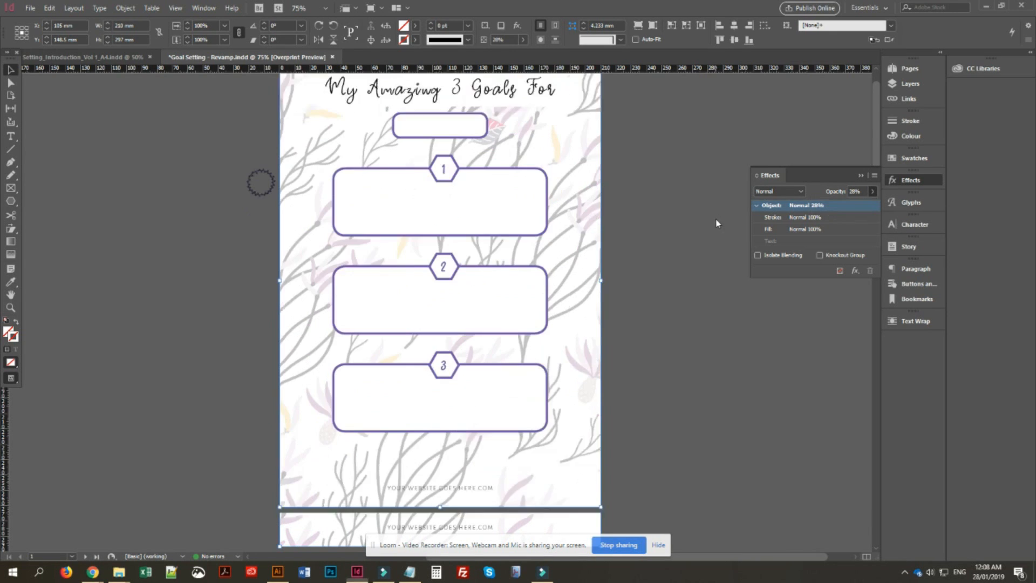
scroll(713, 219, up, 1)
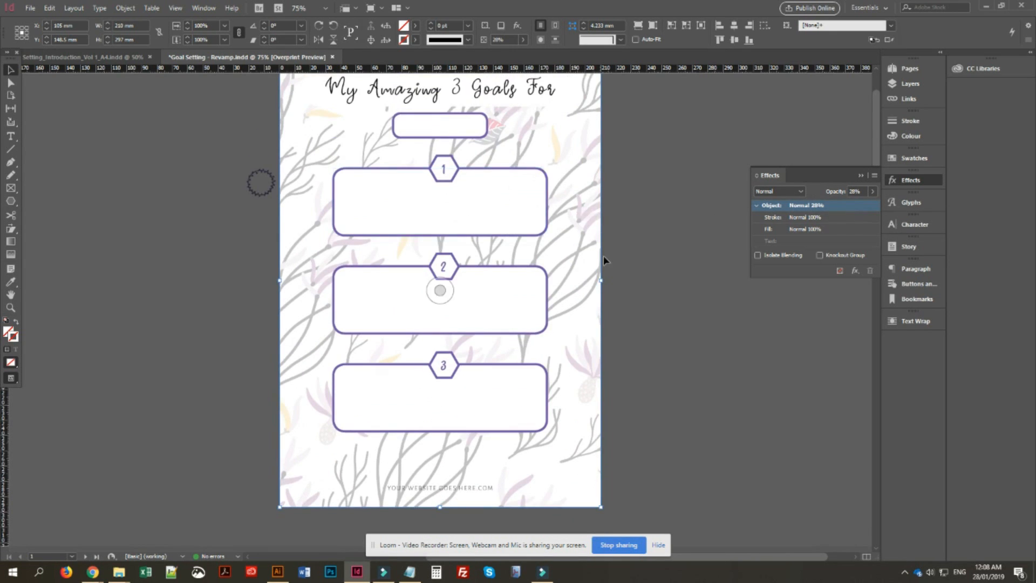
scroll(608, 370, up, 1)
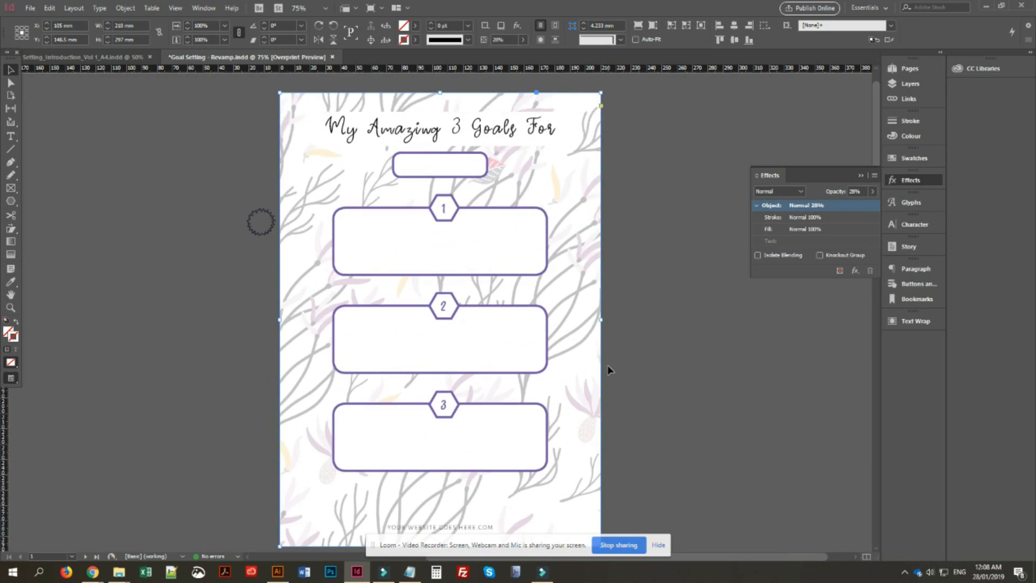
- Delete the stray starburst shape lying on the pasteboard beside the goals page
drag(246, 187, 264, 251)
key(Delete)
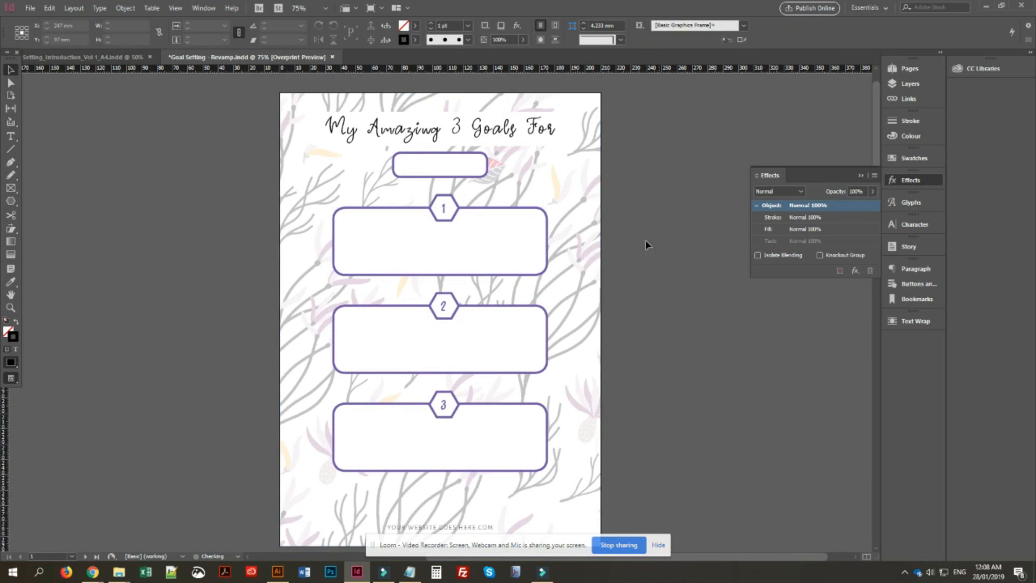
- Lock the faded floral background image on the goals page
click(588, 213)
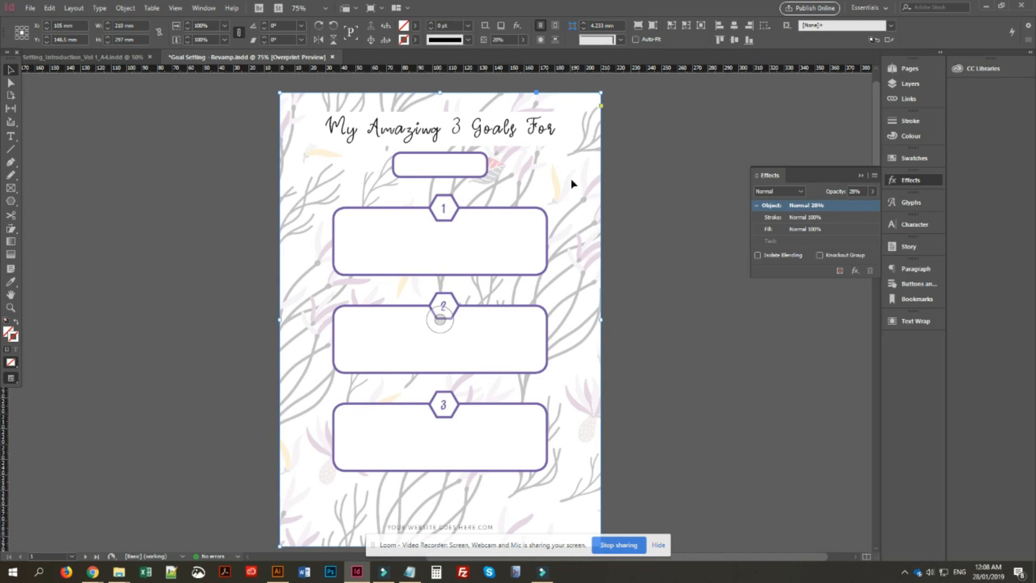
click(702, 230)
right_click(587, 199)
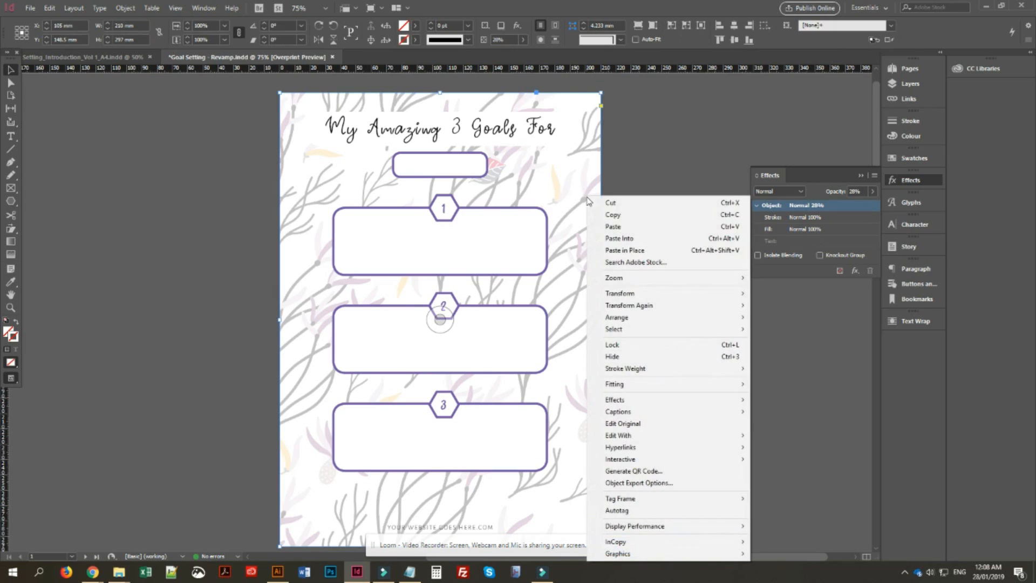
click(613, 346)
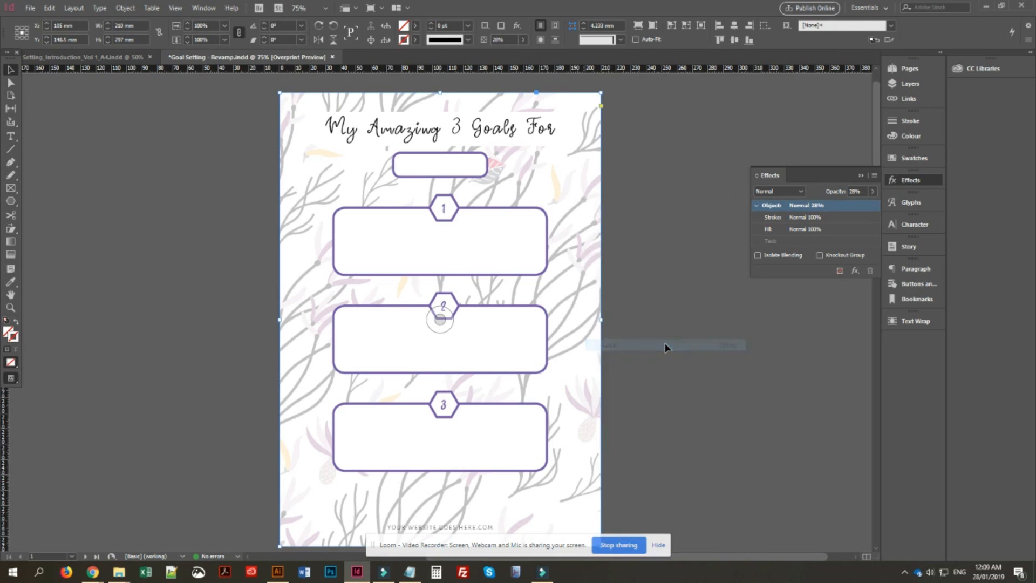
- Delete the small leftover coloured shape sticking out behind the short box under the title
click(604, 286)
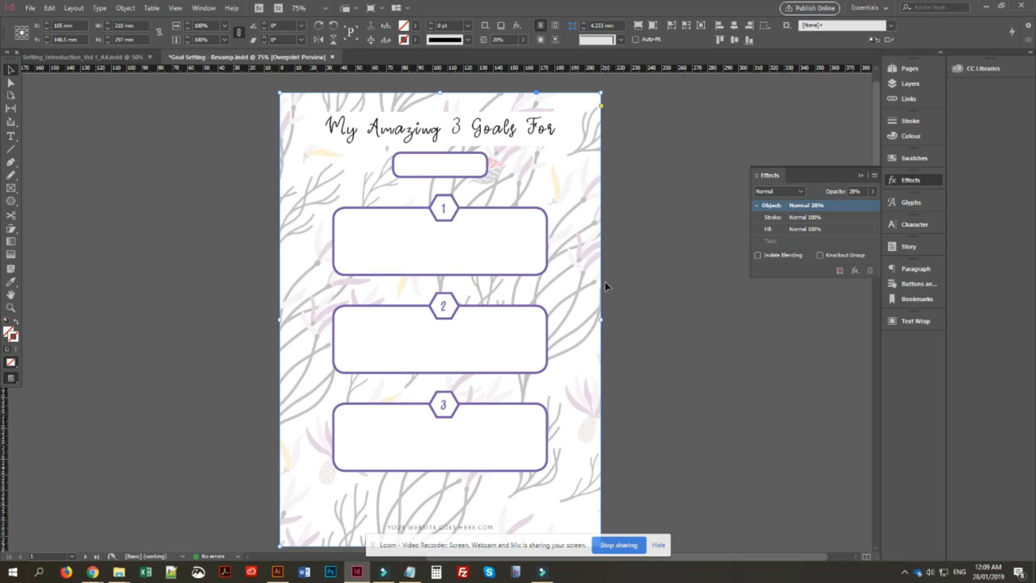
click(610, 239)
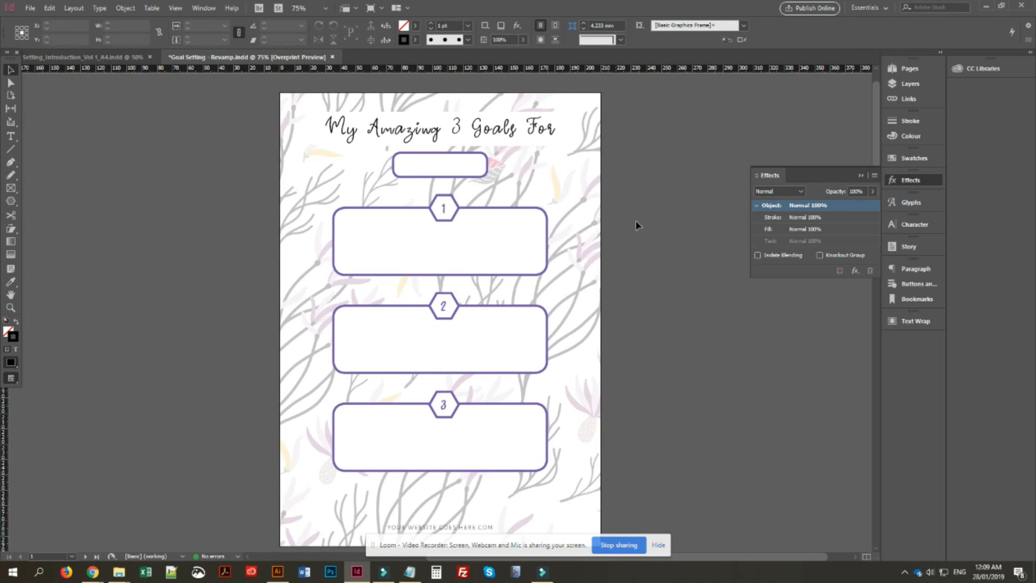
scroll(464, 238, down, 2)
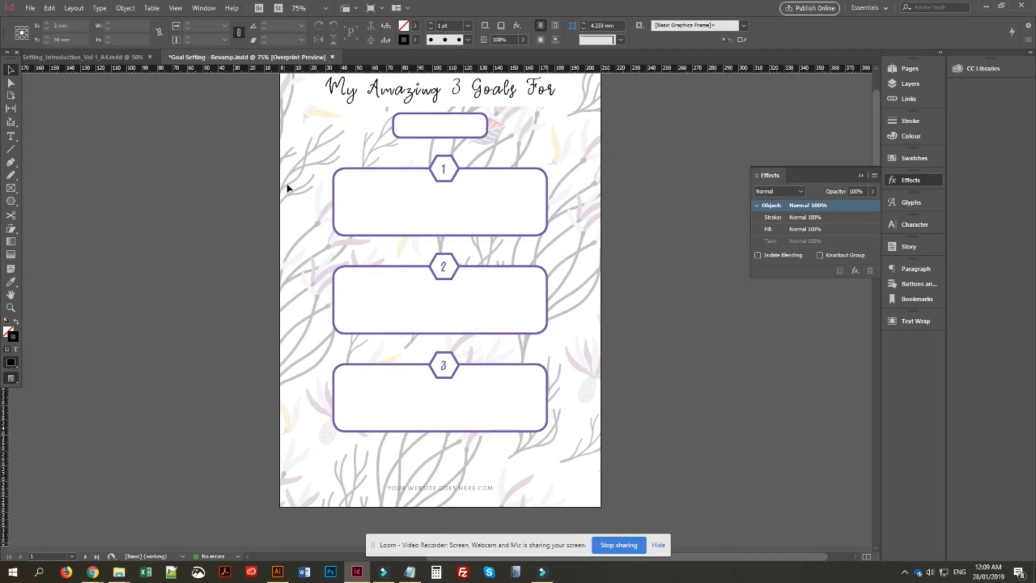
drag(248, 128, 560, 442)
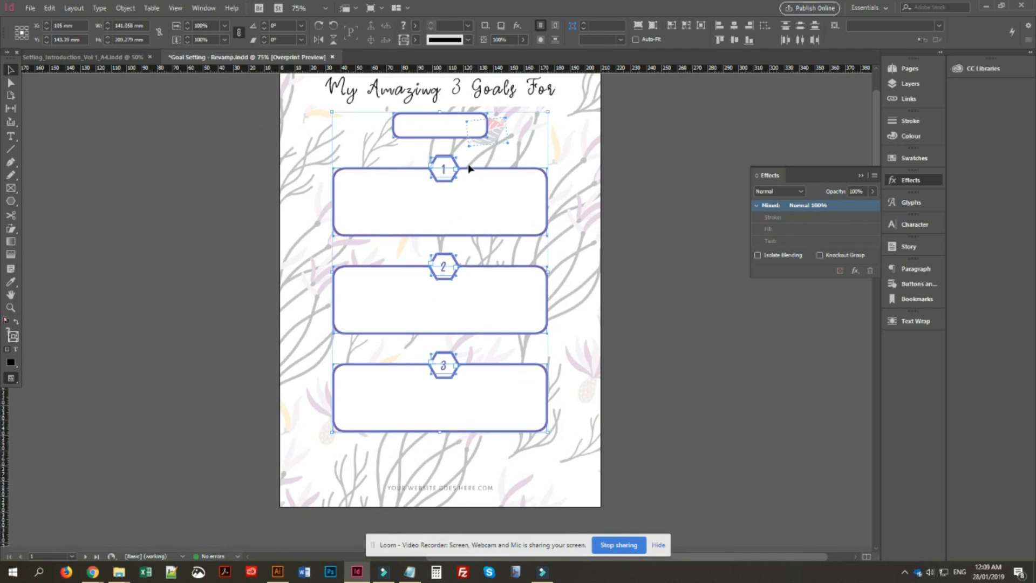
click(500, 130)
key(Delete)
- Group the violet boxes with their numbered hexagon badges and move the group down the page by about 8 mm
drag(227, 123, 642, 442)
key(ctrl+g)
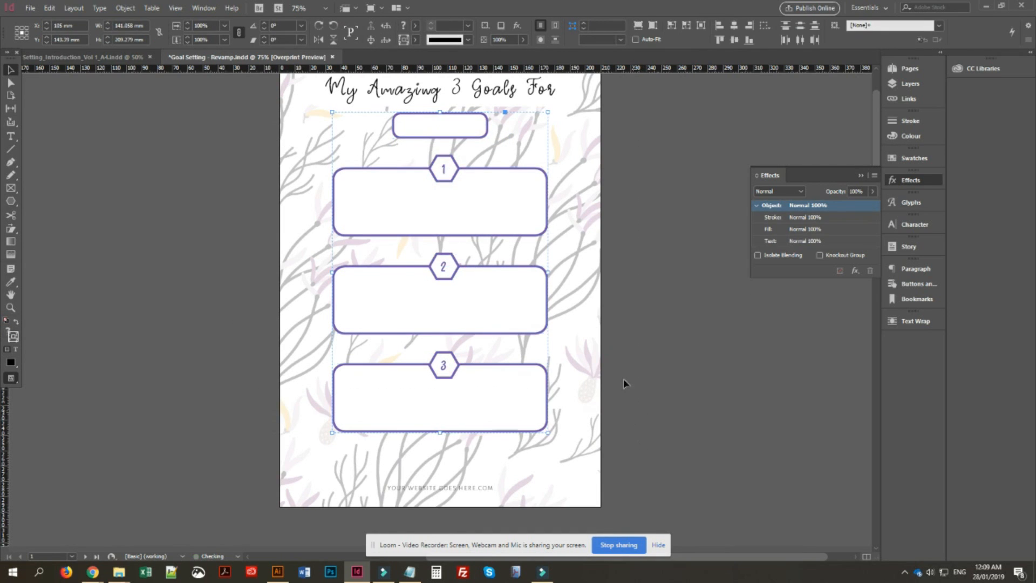
drag(485, 139, 483, 151)
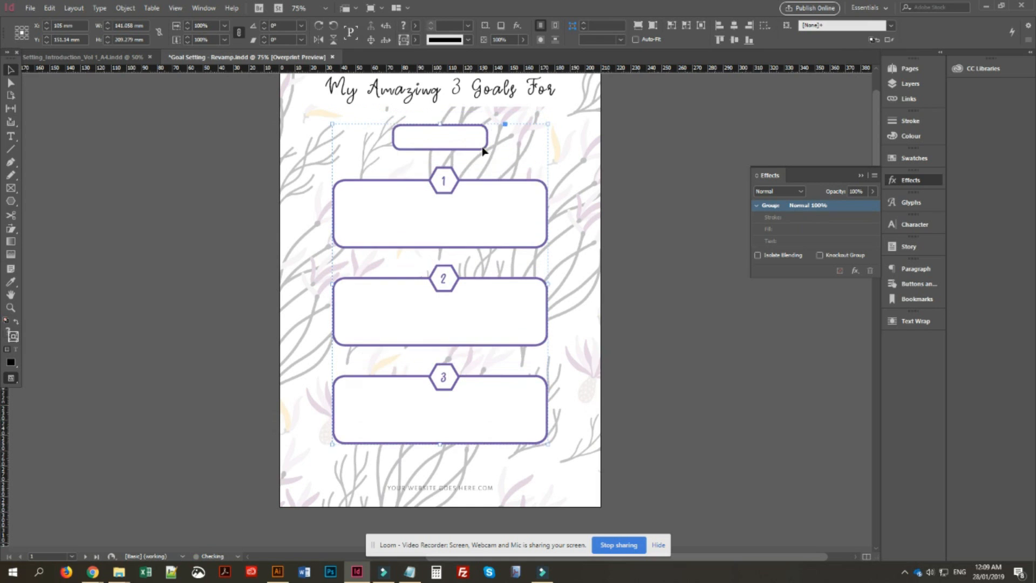
click(675, 193)
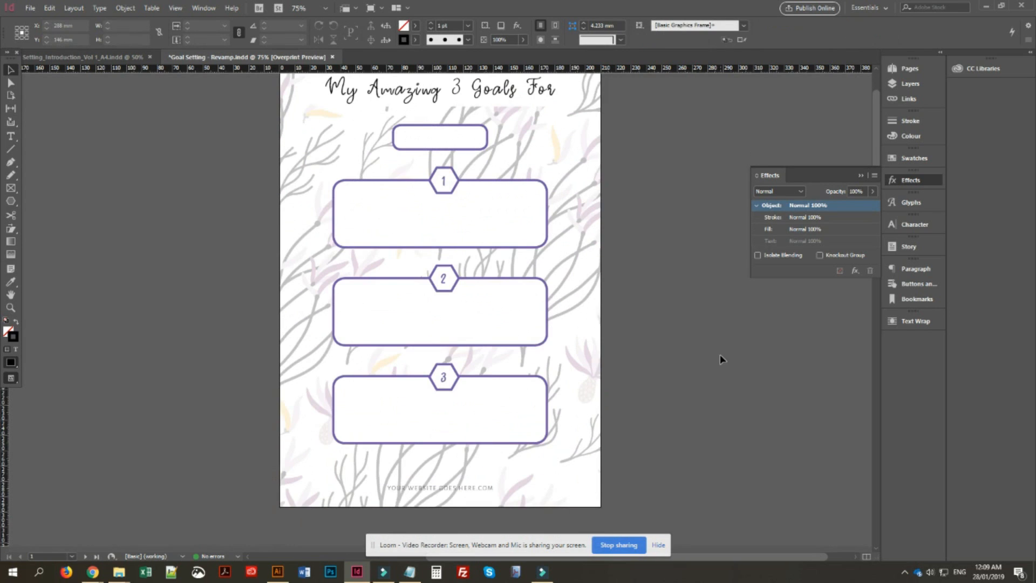
- Raise the opacity of the floral background image to 59% and check the whole goals page
scroll(733, 367, up, 2)
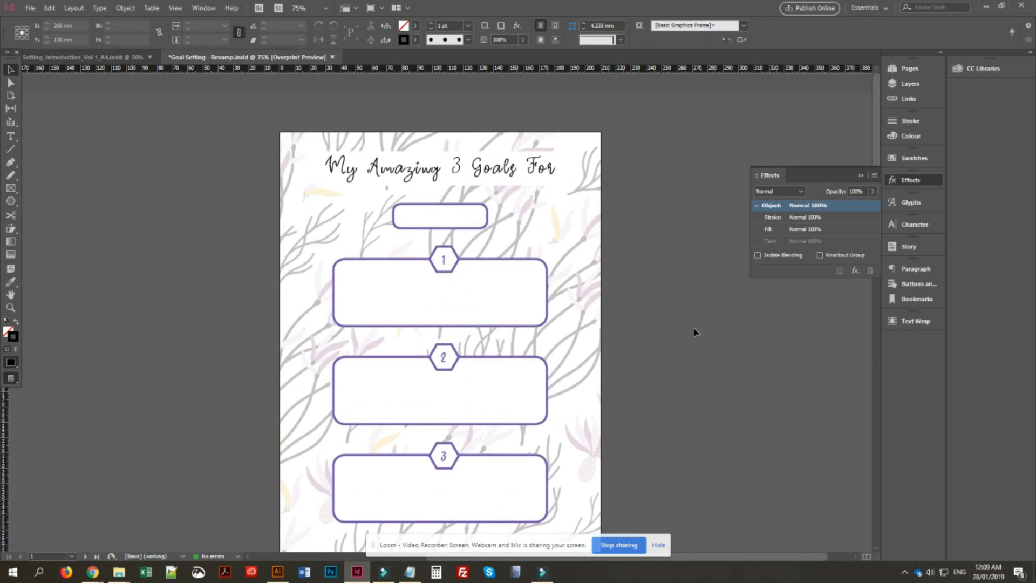
scroll(652, 320, down, 2)
scroll(638, 349, up, 2)
click(532, 203)
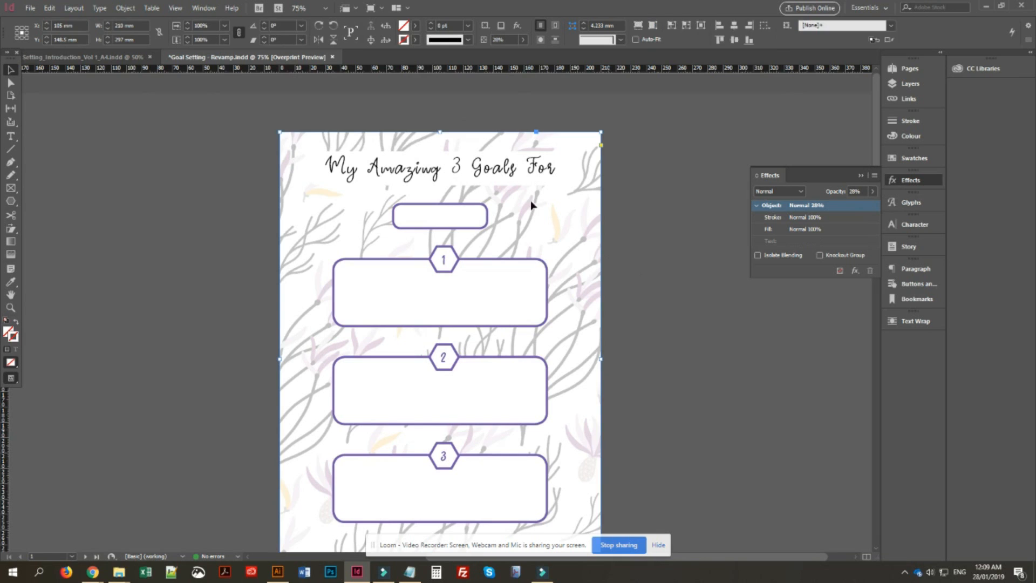
click(873, 191)
drag(834, 205, 852, 210)
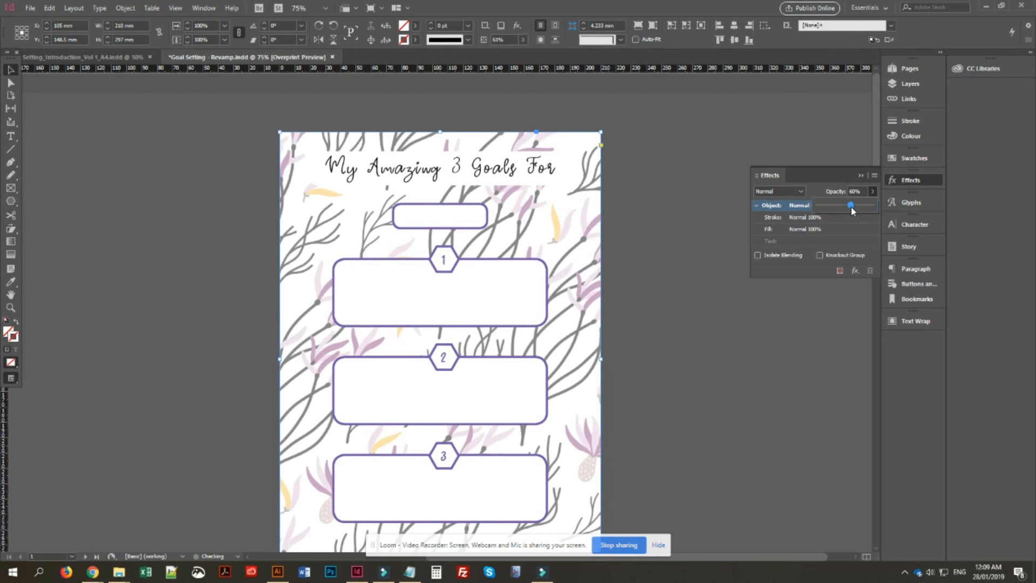
scroll(720, 221, down, 2)
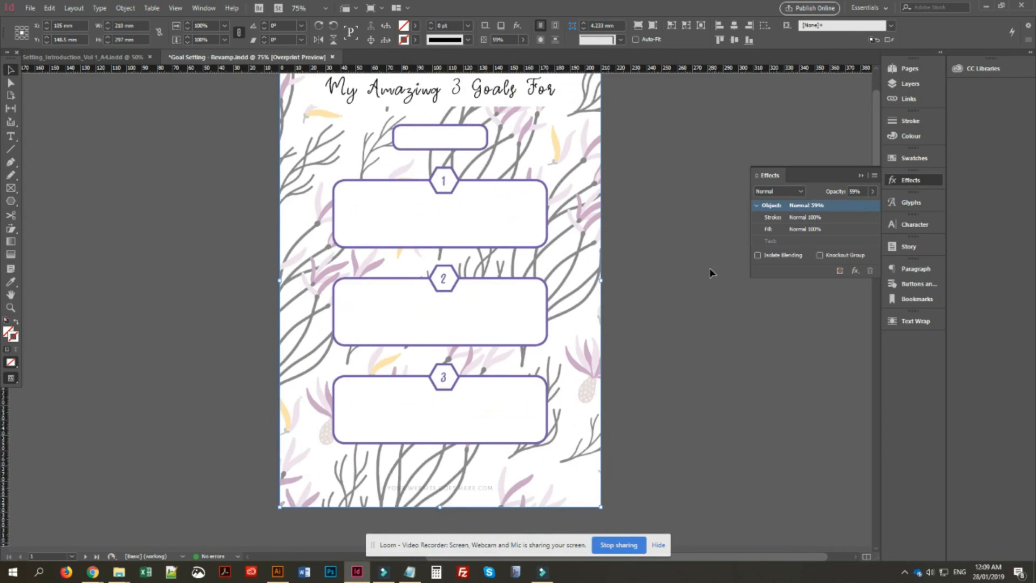
scroll(709, 274, down, 2)
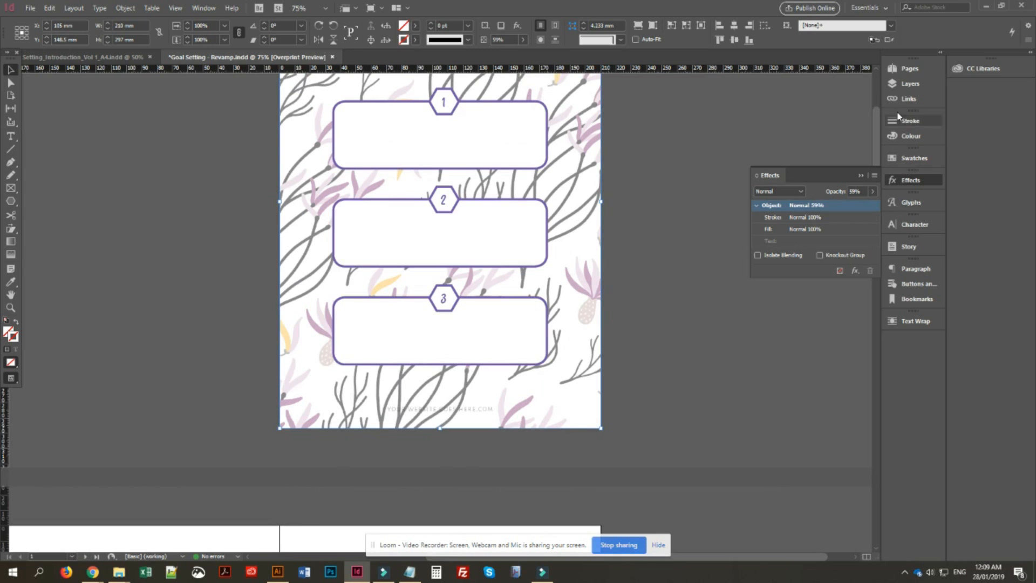
click(669, 294)
scroll(685, 311, up, 3)
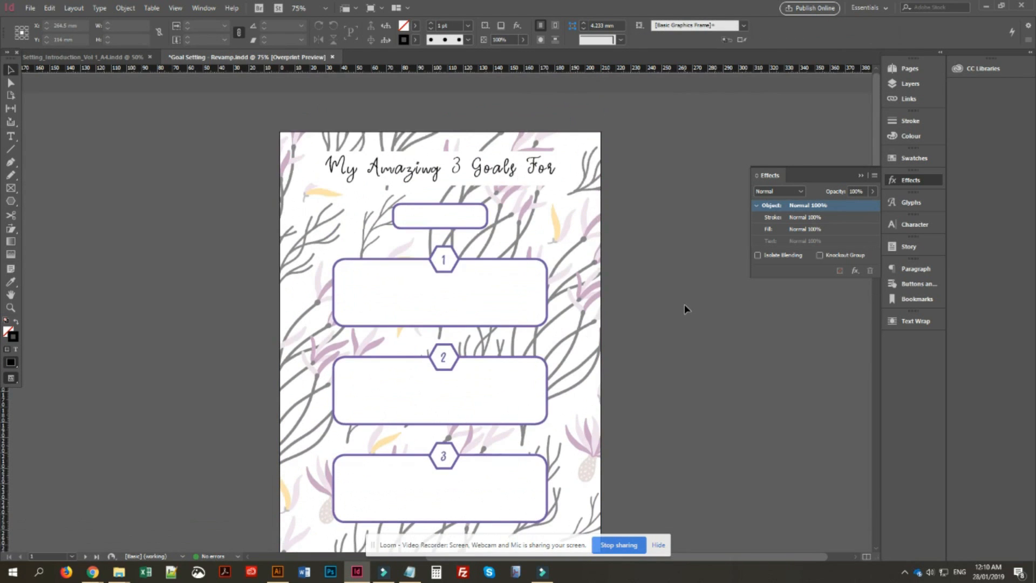
scroll(685, 304, down, 4)
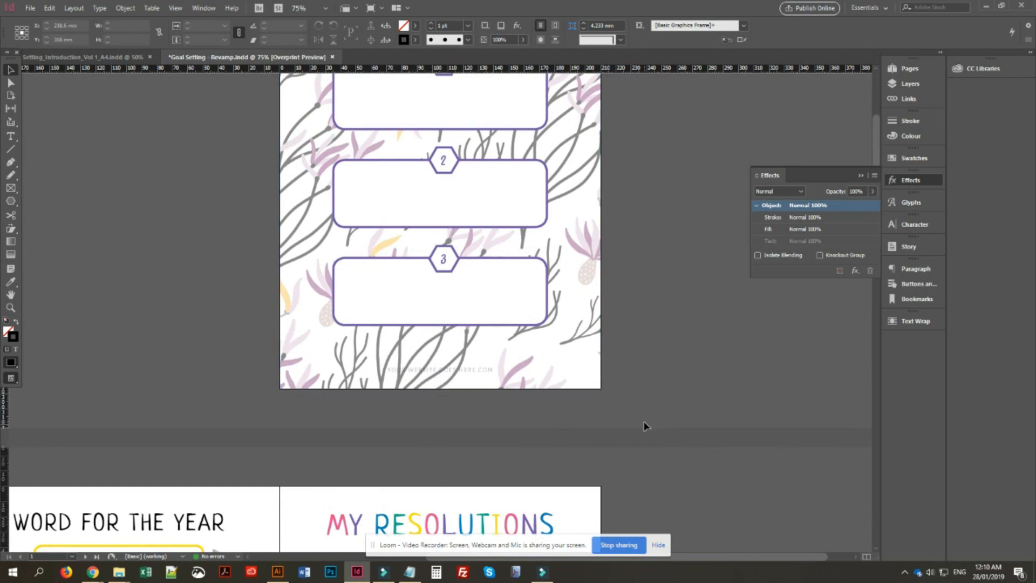
scroll(663, 417, up, 5)
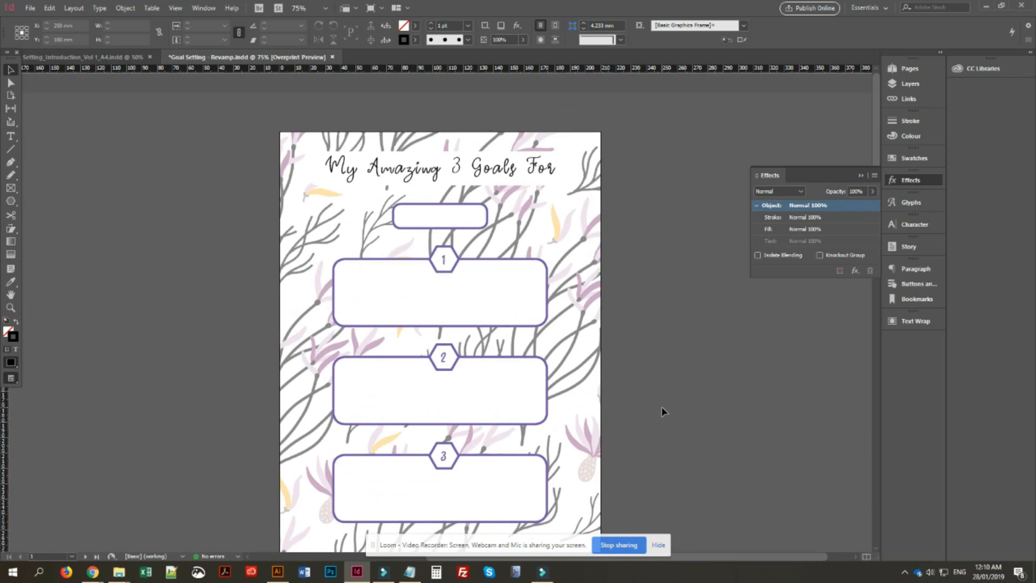
scroll(662, 406, down, 3)
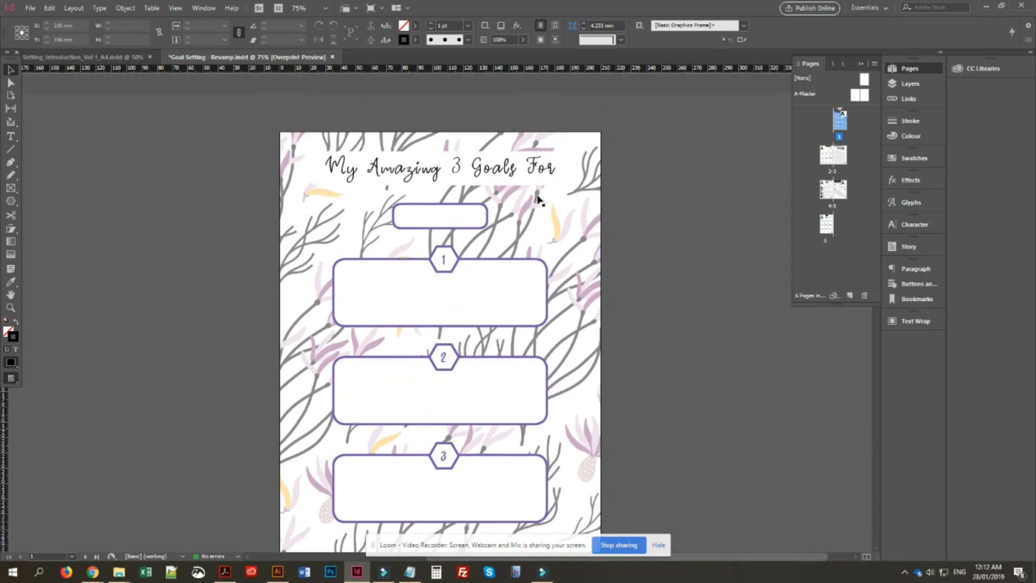
- Set the floral background image's opacity to 80% after trying it at 100%, checking the goals page at each setting
click(594, 142)
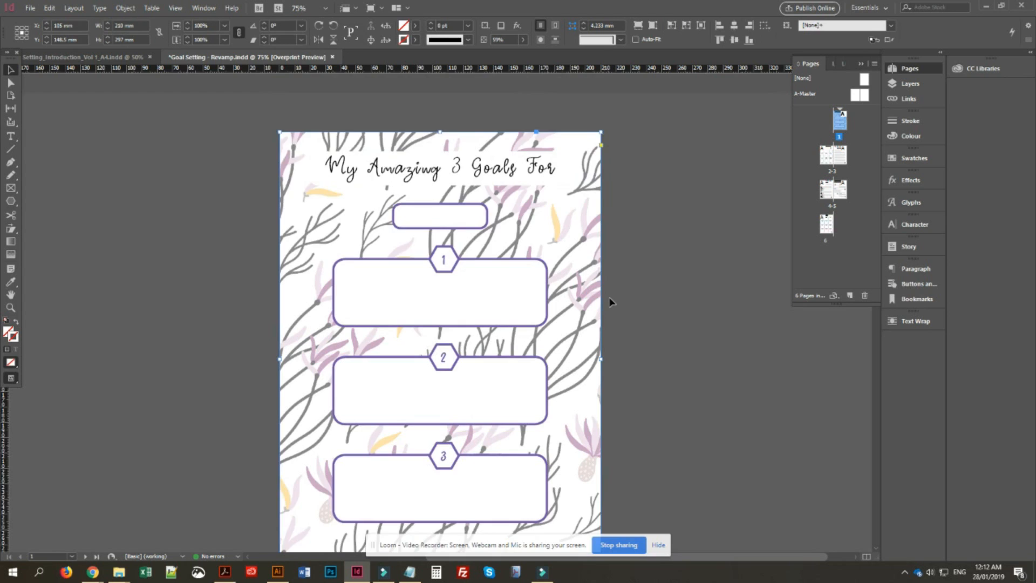
scroll(610, 301, down, 5)
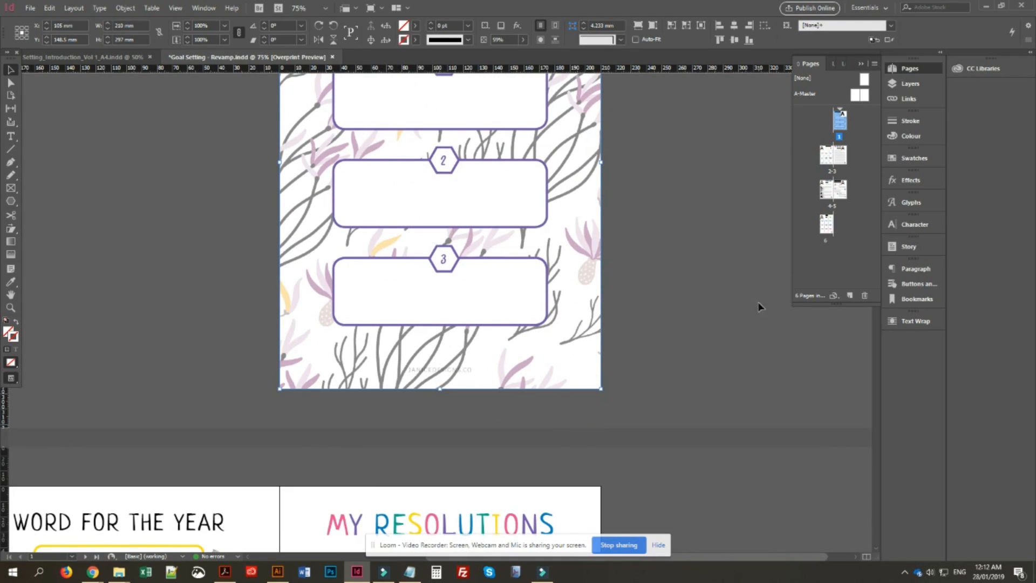
scroll(637, 284, up, 1)
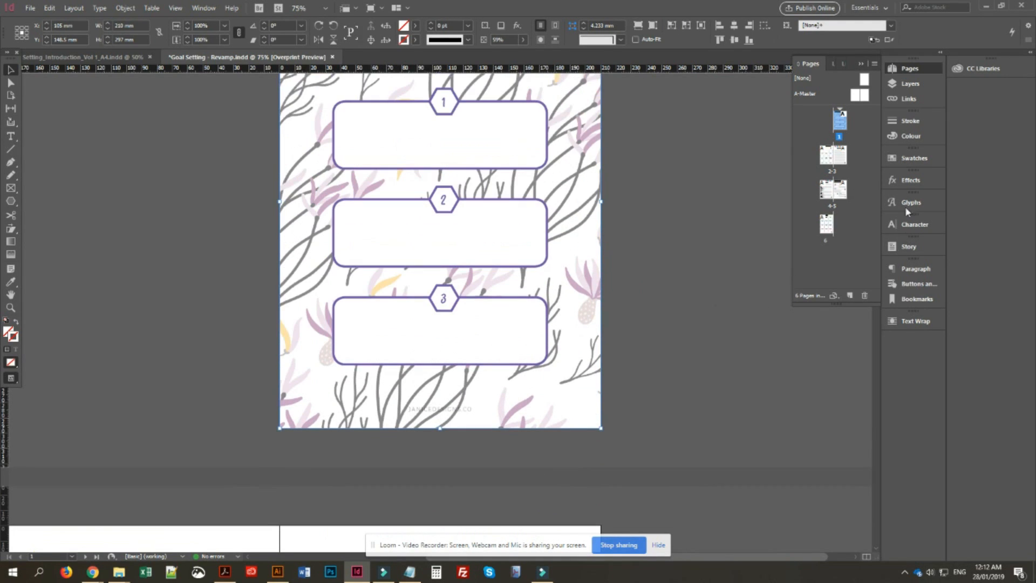
click(911, 179)
click(870, 192)
drag(851, 209, 880, 203)
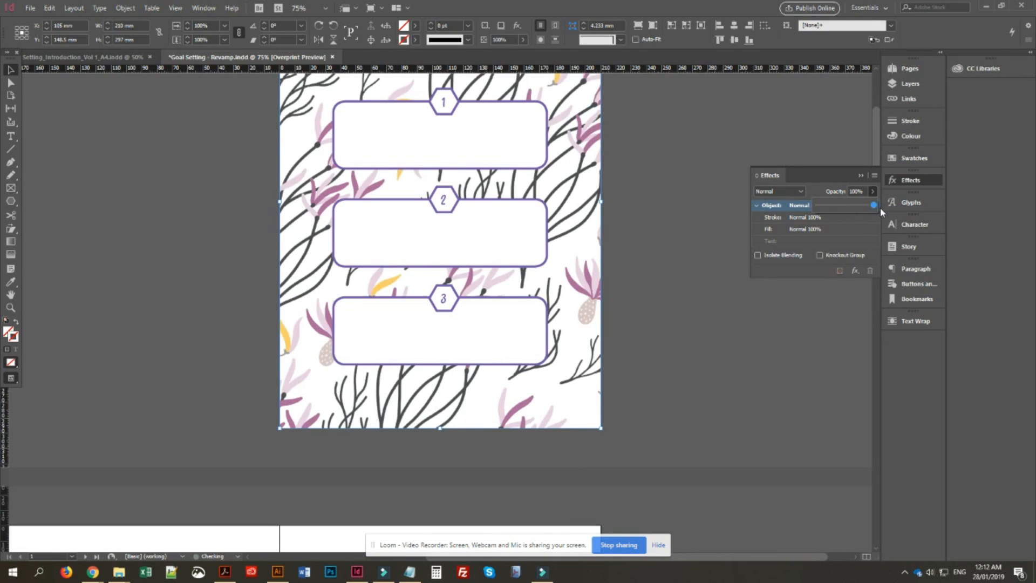
scroll(662, 306, up, 3)
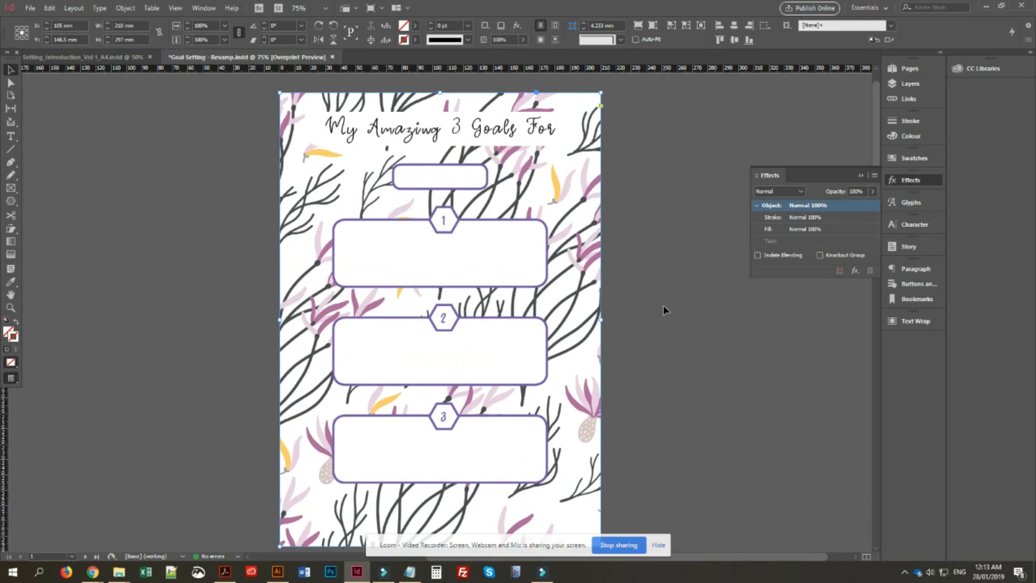
click(872, 191)
drag(880, 205, 863, 209)
scroll(638, 280, down, 2)
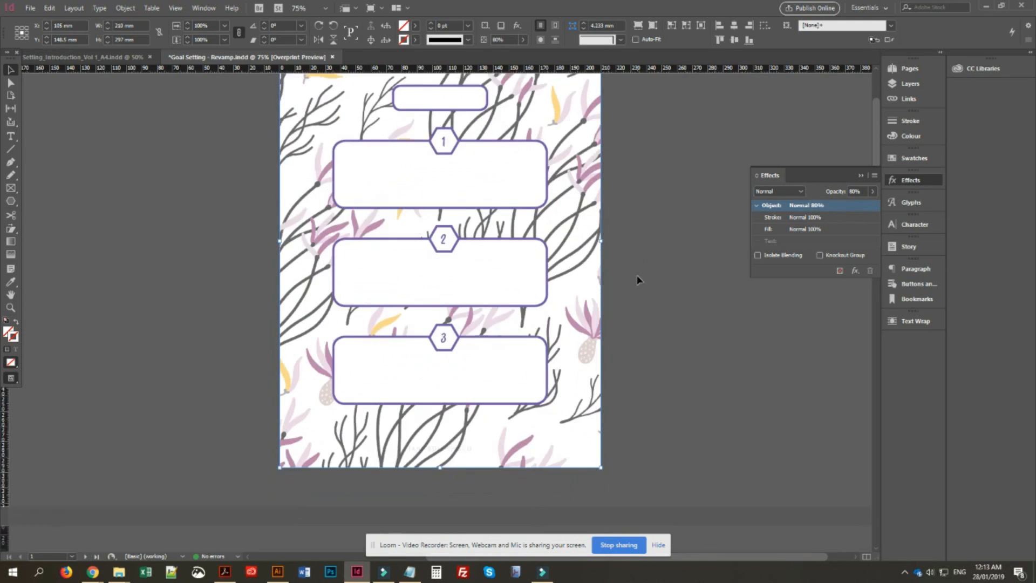
scroll(639, 279, up, 3)
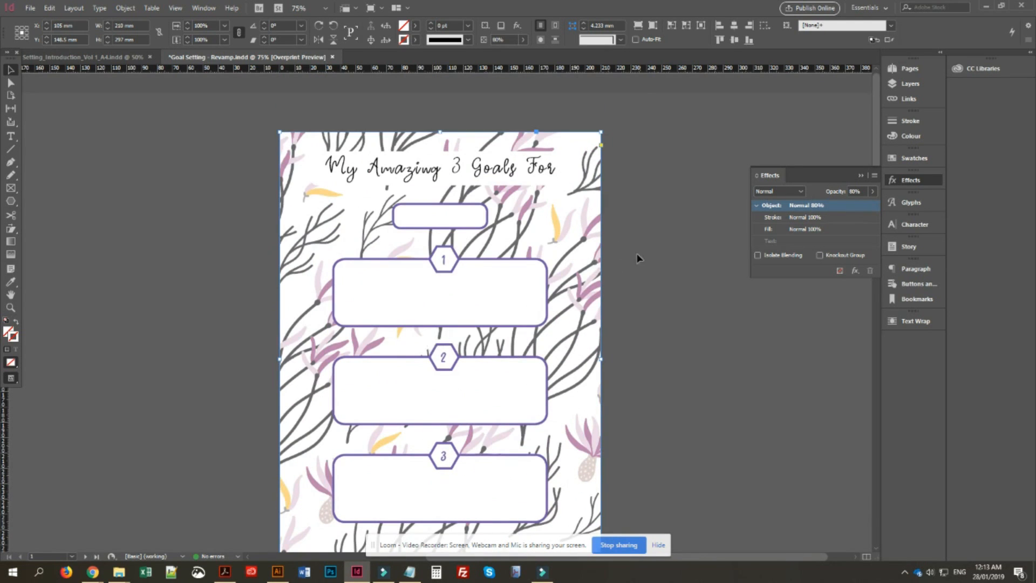
scroll(629, 316, down, 4)
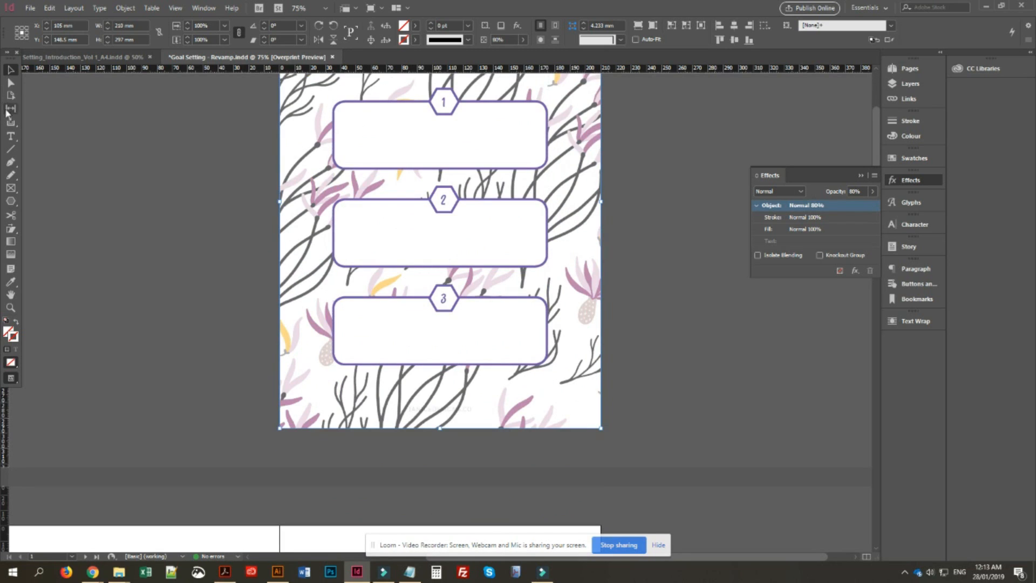
- Add the website text JANICEDESIGNS.CO centred near the foot of the goals page and set its tracking to 200
click(11, 136)
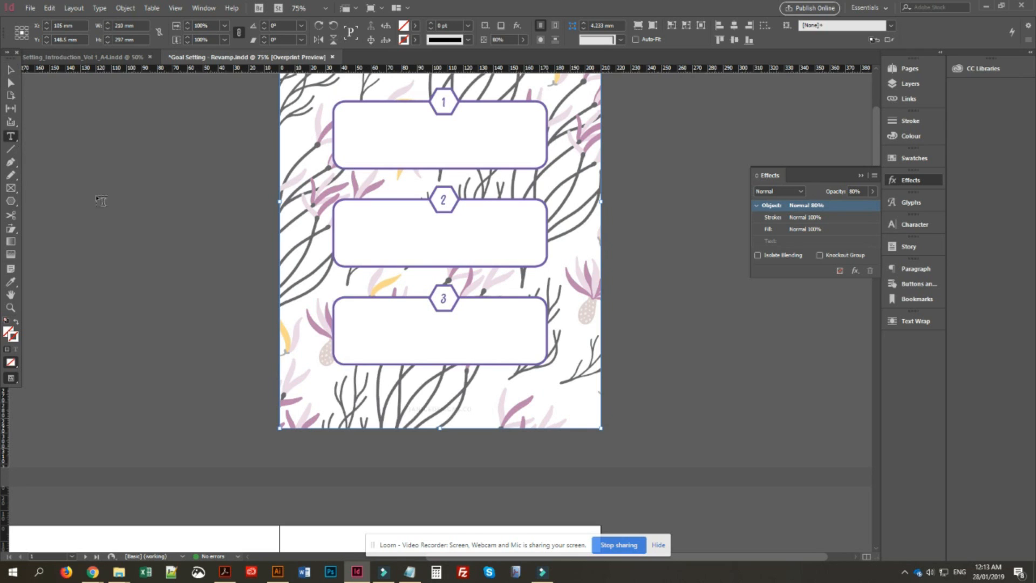
drag(402, 405, 471, 413)
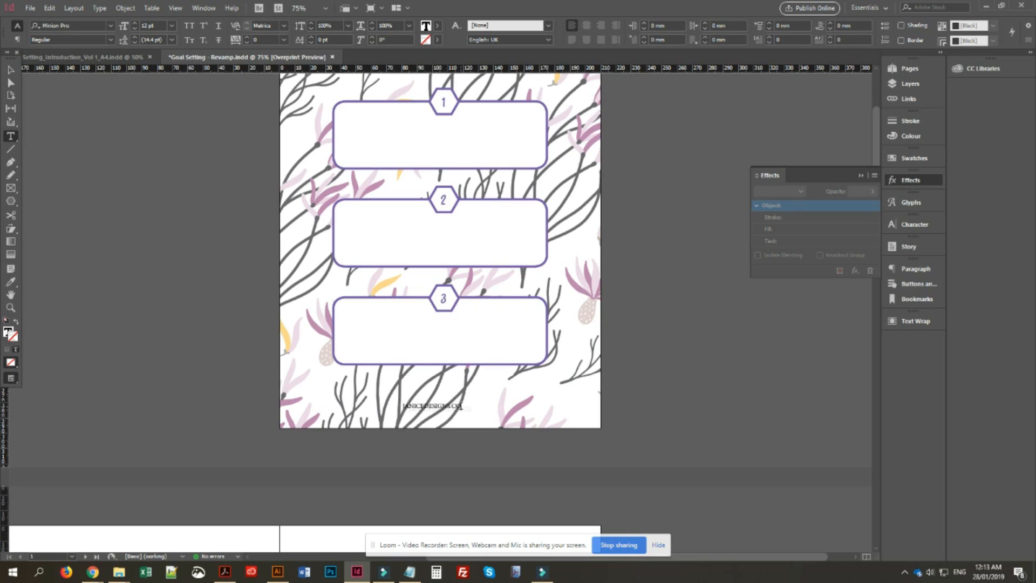
triple_click(439, 404)
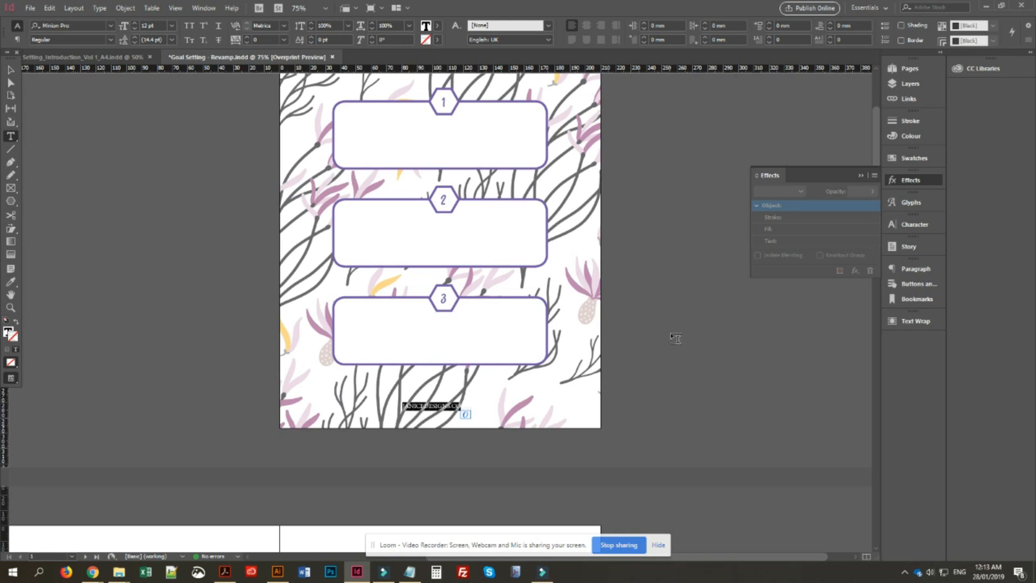
key(alt+Right)
key(alt+Right)
key(alt+Right)
key(alt+Right)
key(alt+Right)
key(alt+Right)
key(alt+Right)
key(alt+Right)
key(alt+Right)
key(alt+Right)
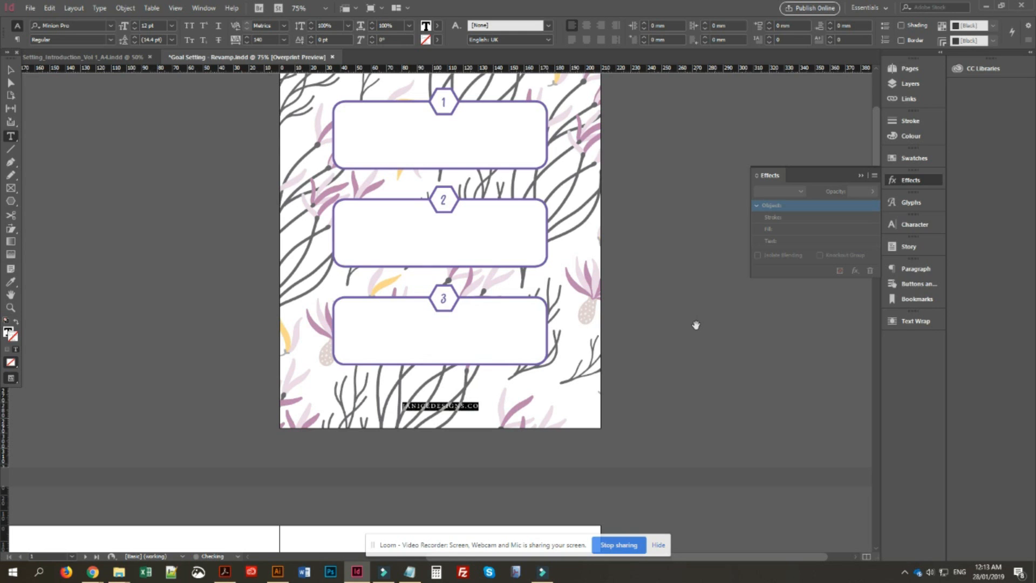
- Change the font of the website text at the foot of the page to Avenir Book
click(109, 26)
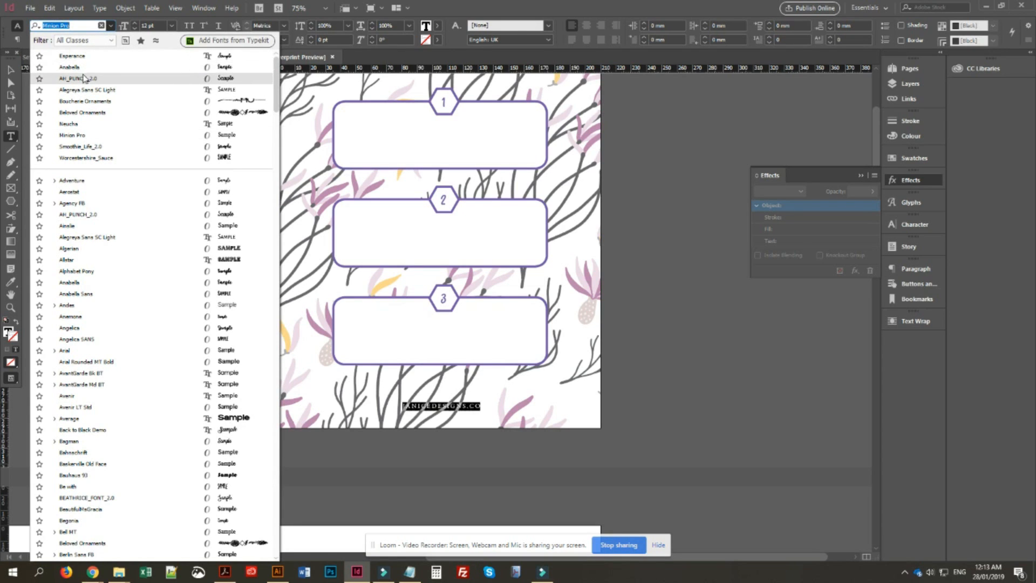
click(98, 403)
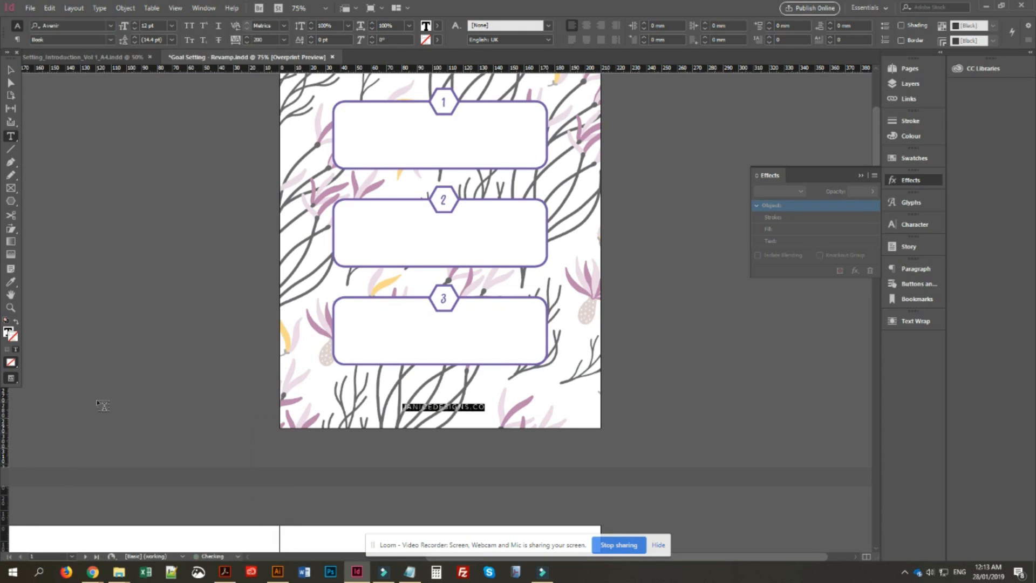
click(110, 39)
click(110, 40)
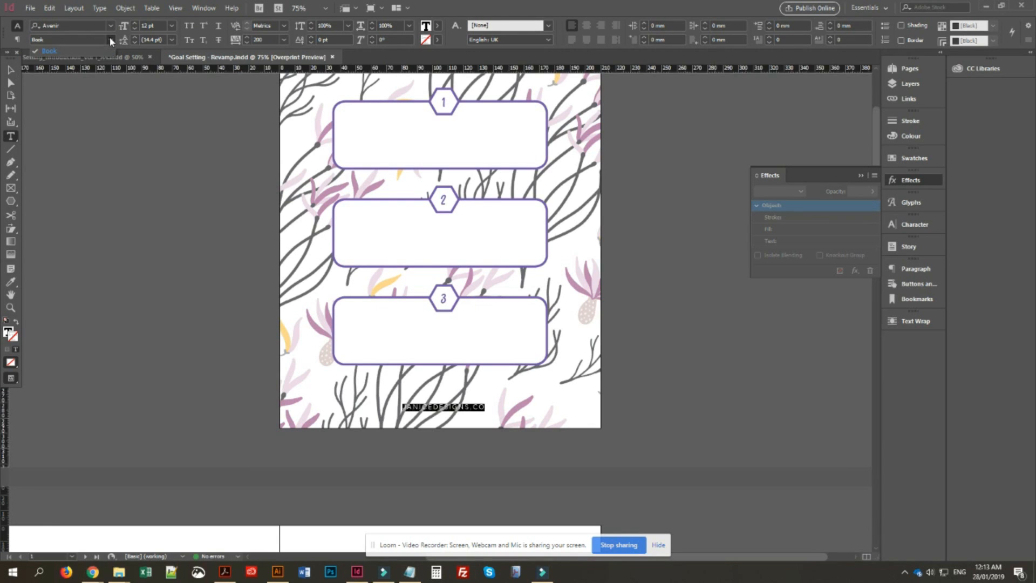
- Give the website text at the foot of the goals page a black stroke with a weight of 0.25 pt
click(436, 39)
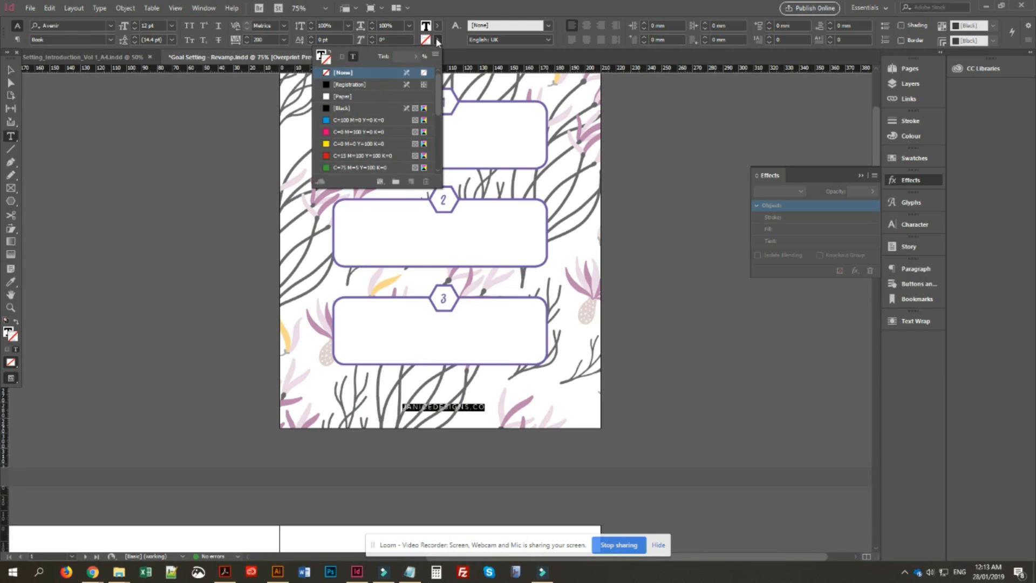
click(344, 108)
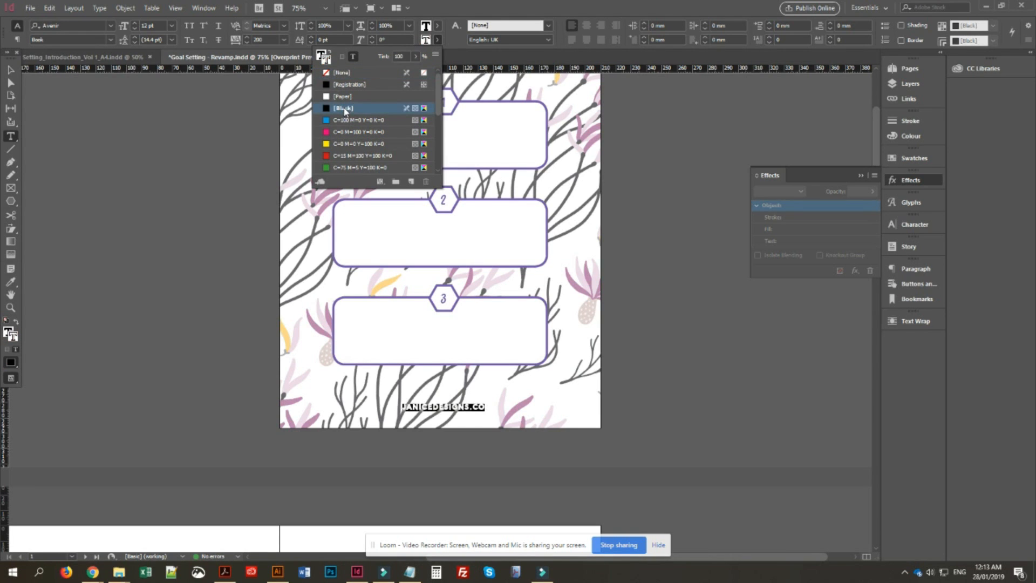
click(437, 41)
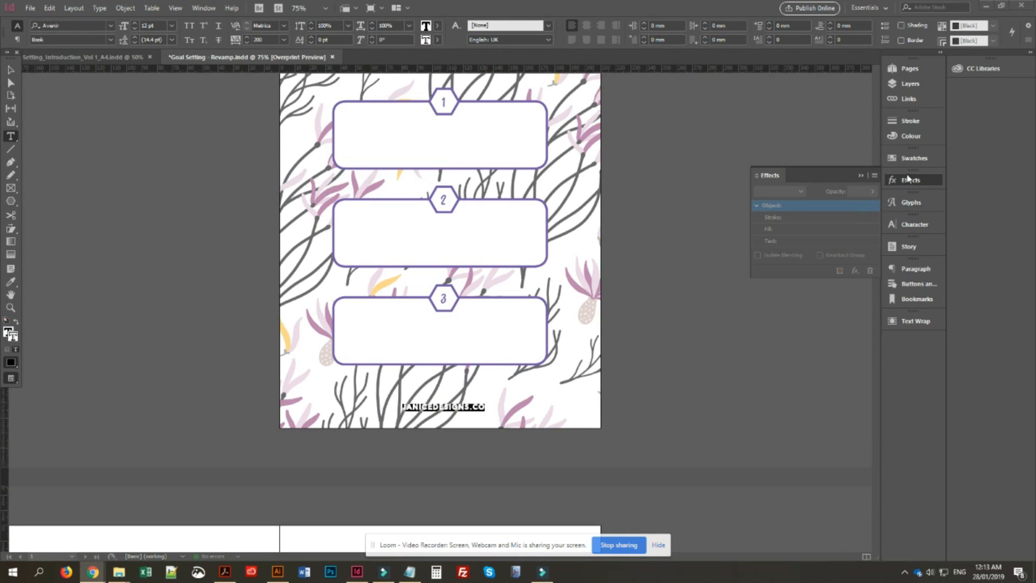
click(911, 123)
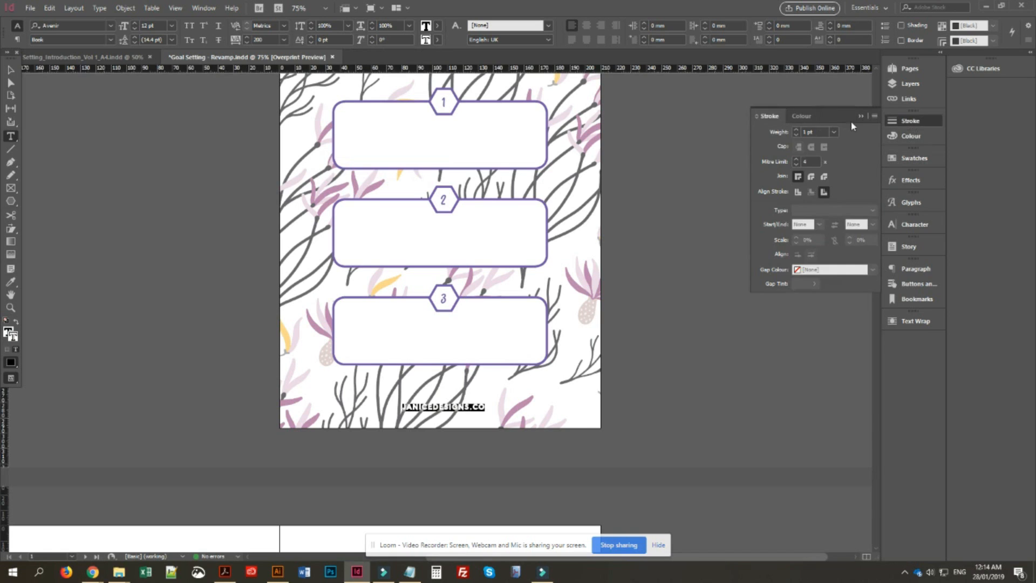
click(835, 131)
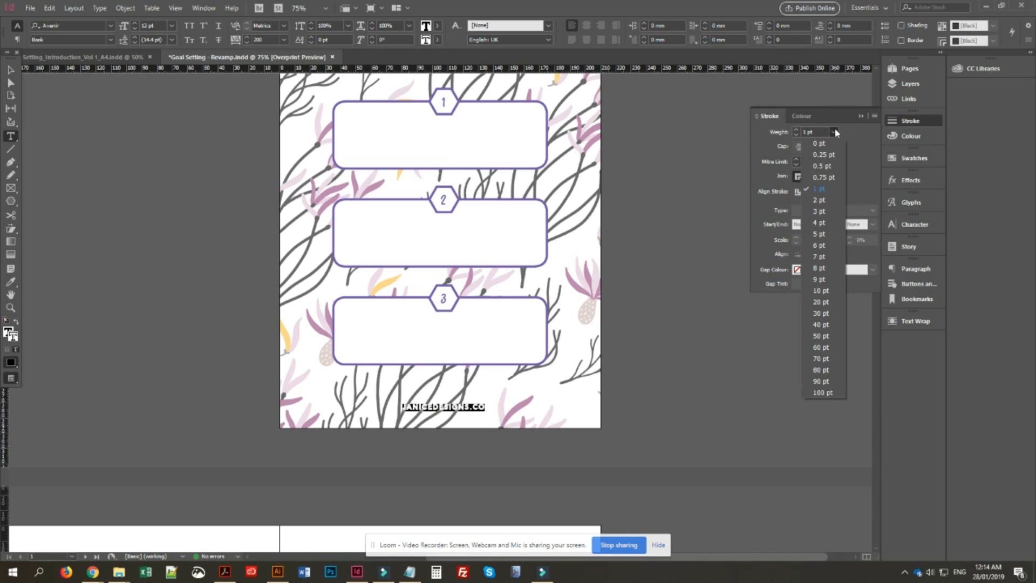
click(824, 155)
click(10, 70)
click(105, 215)
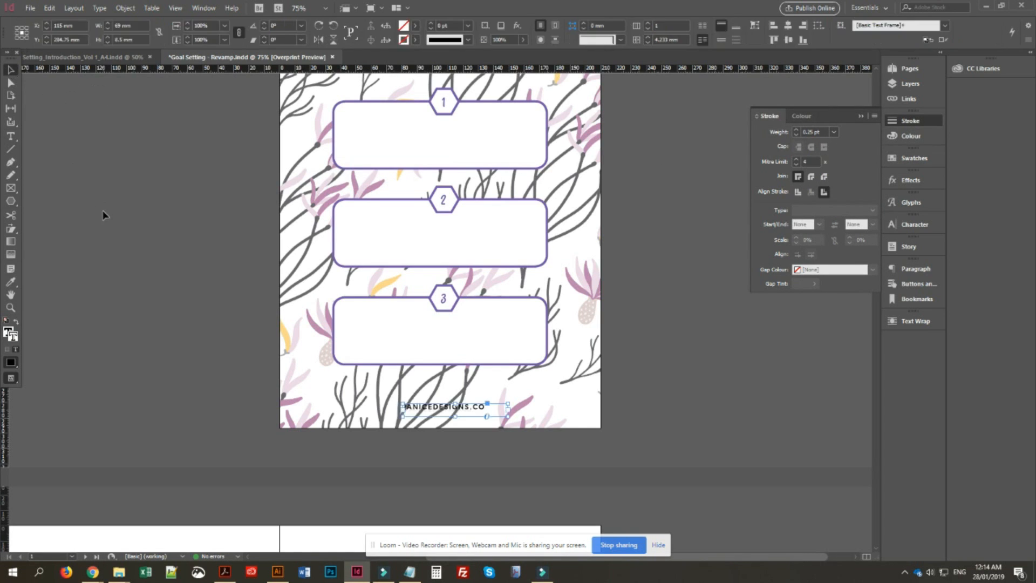
- Centre the website text both vertically and horizontally within its text frame
click(487, 408)
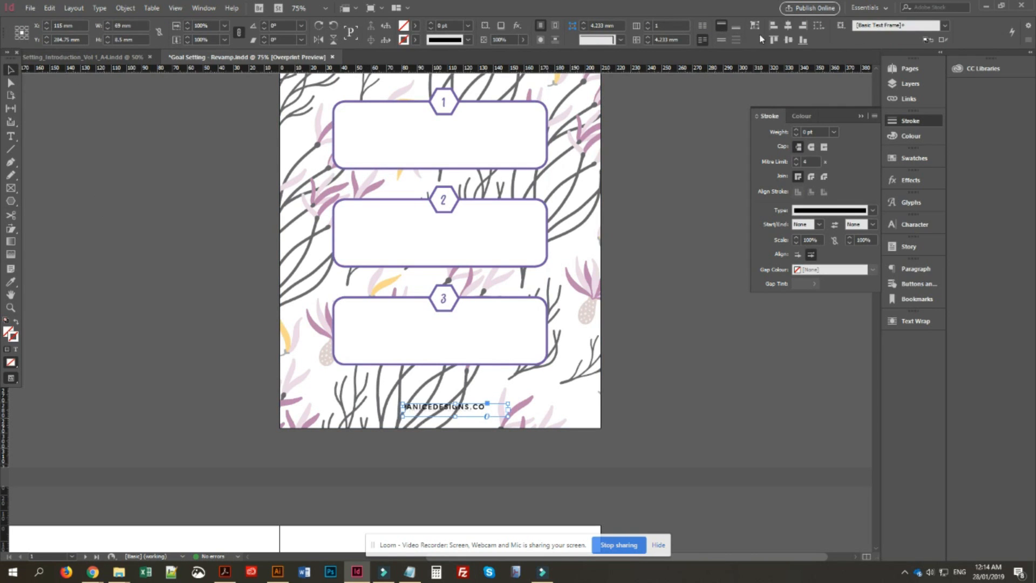
click(723, 41)
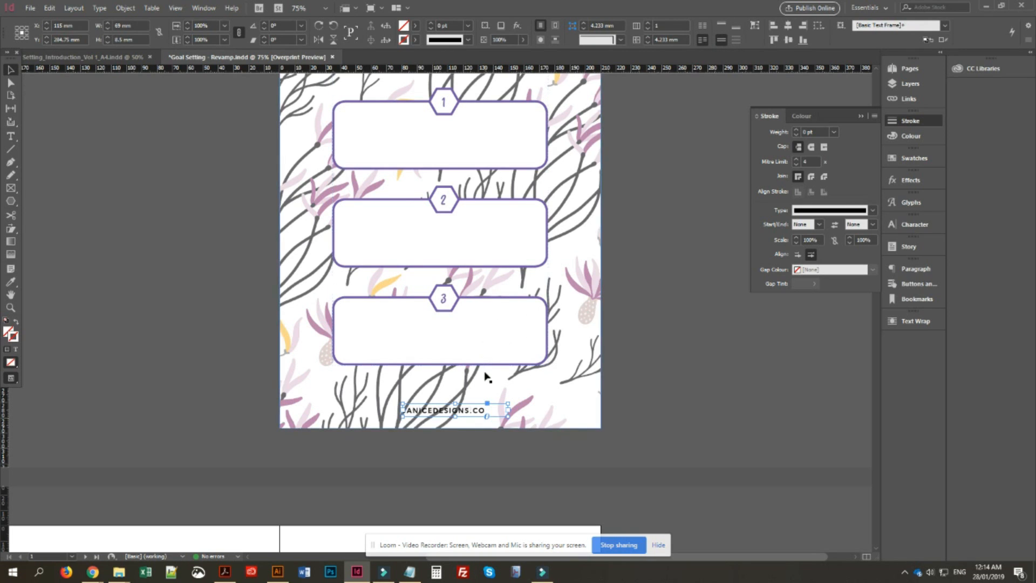
double_click(455, 410)
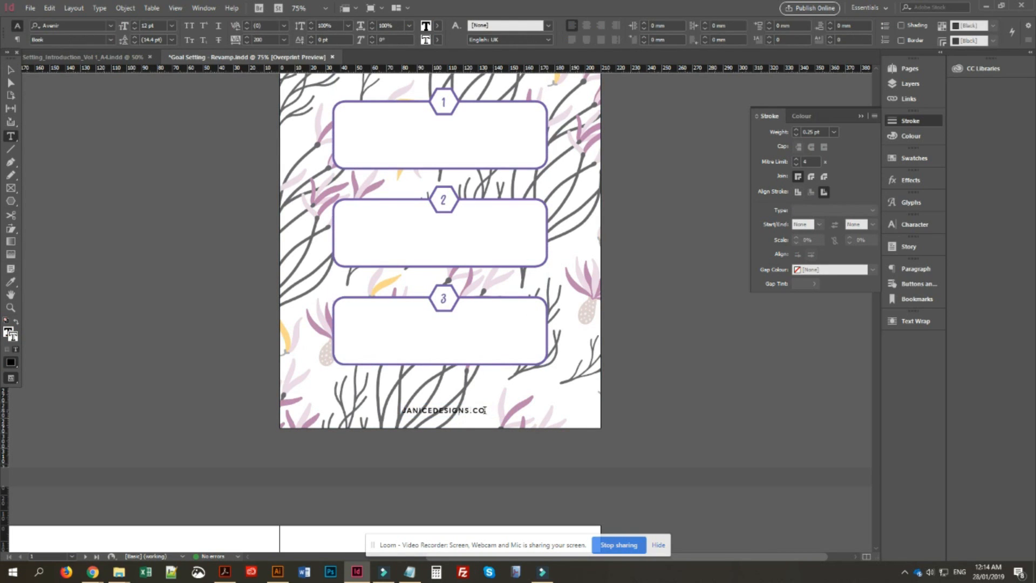
drag(484, 410, 402, 410)
click(587, 25)
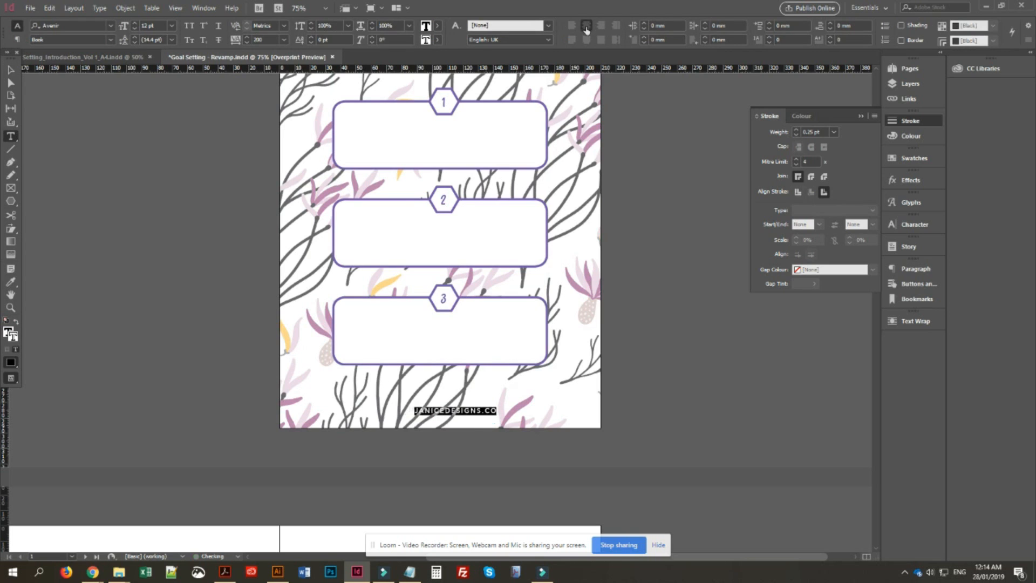
- Align the website text frame's horizontal centre to the margins of the goals page
click(10, 70)
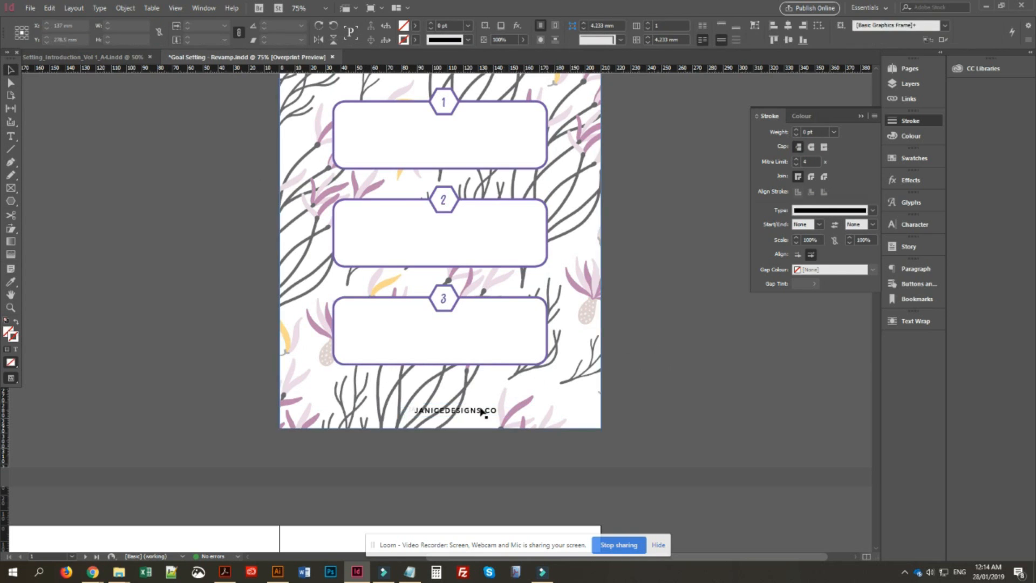
click(819, 26)
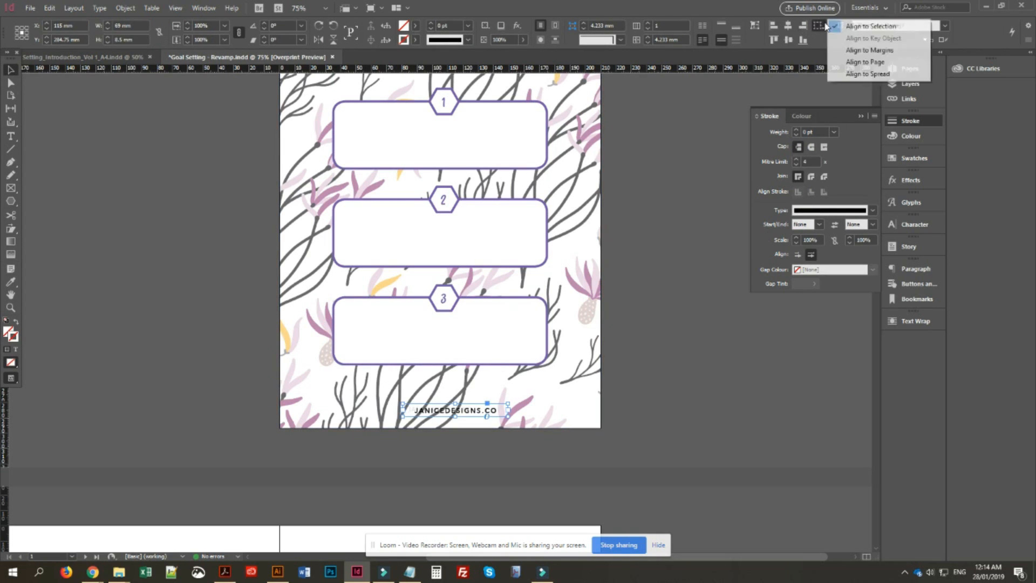
click(875, 50)
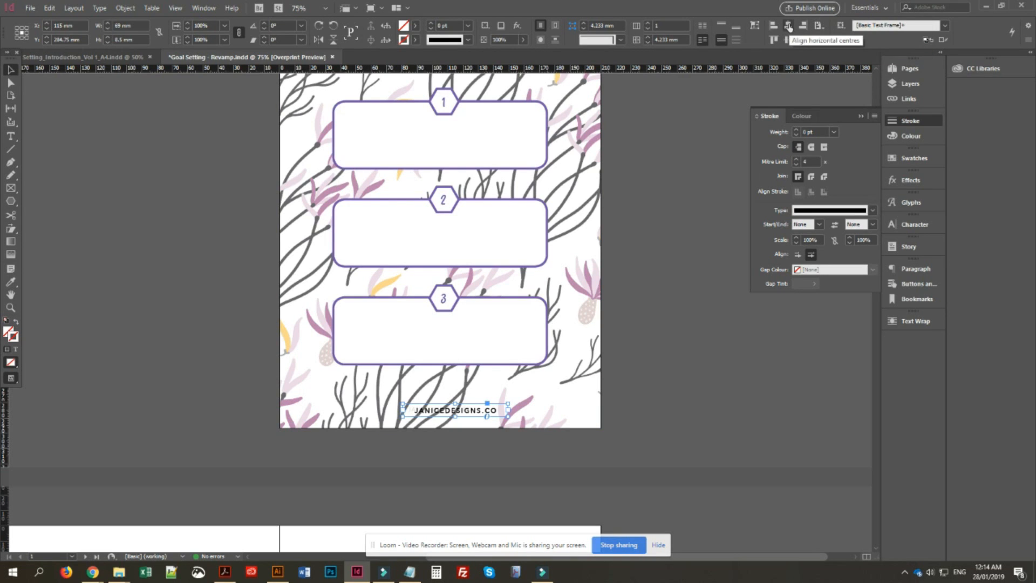
click(789, 27)
click(461, 420)
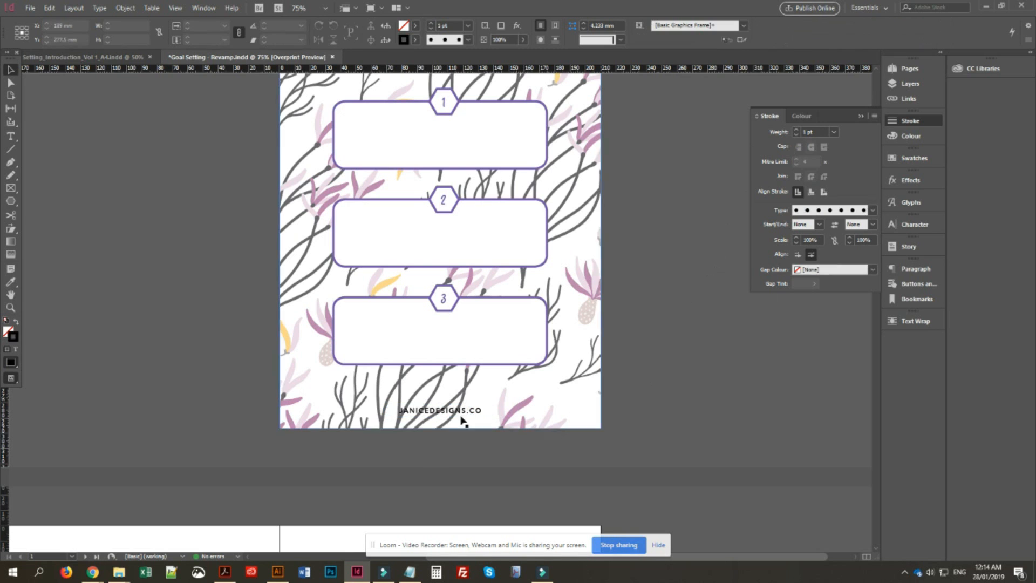
- Compare the goals page's new website footer with the footers on the following pages
scroll(696, 402, up, 2)
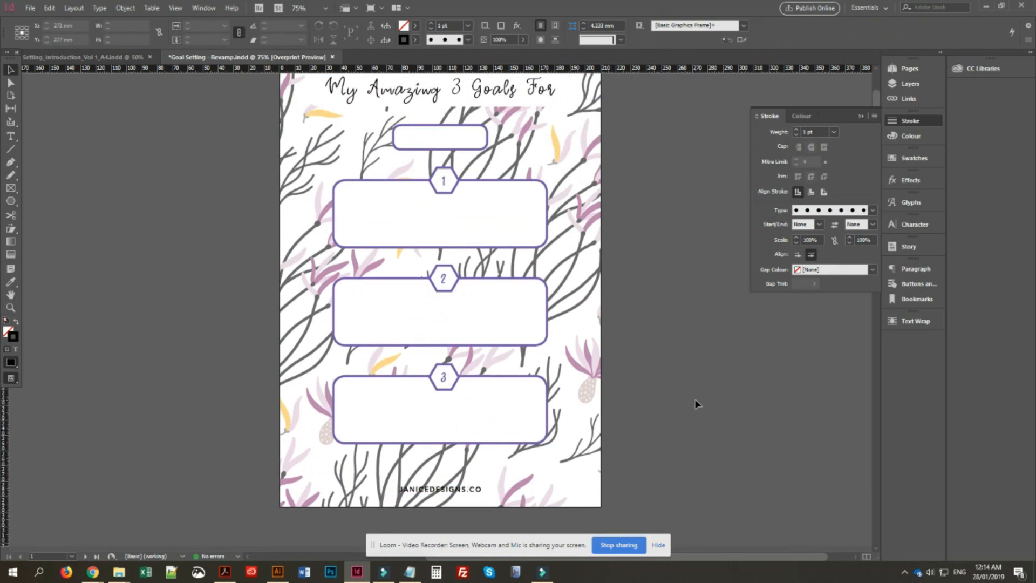
scroll(691, 400, down, 2)
scroll(692, 400, up, 4)
scroll(692, 399, down, 2)
scroll(691, 402, down, 3)
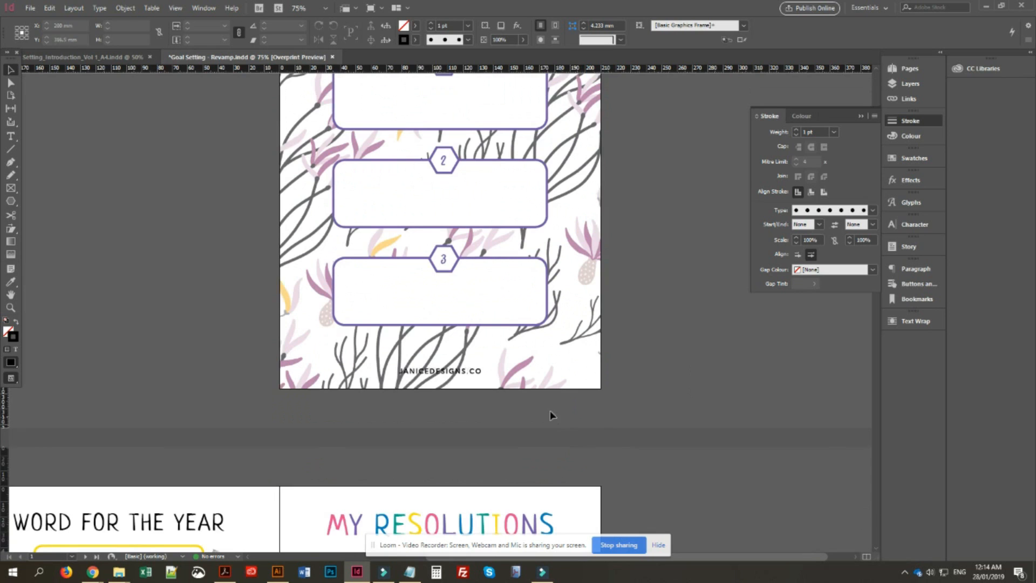
click(468, 374)
scroll(464, 378, down, 13)
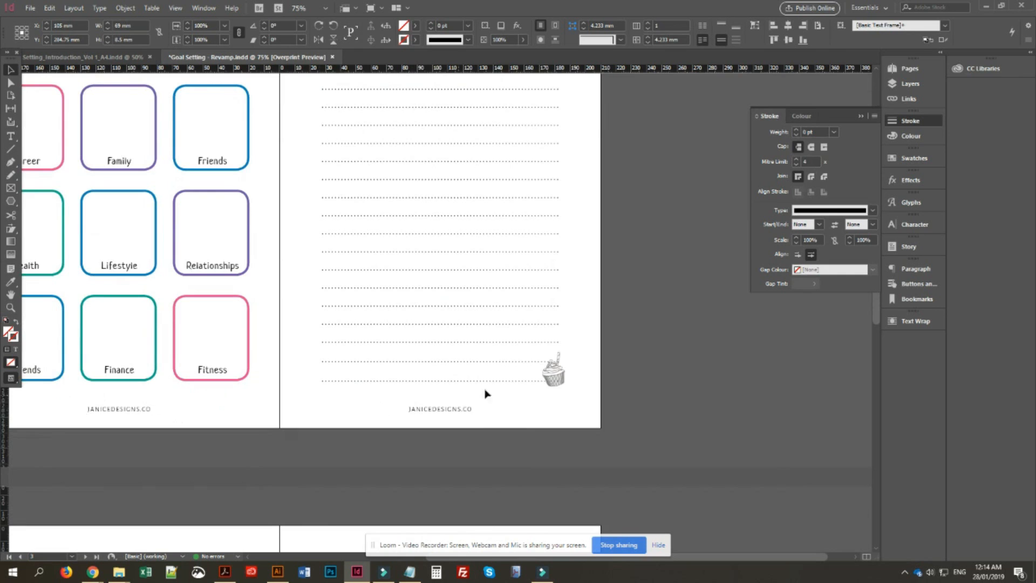
scroll(514, 387, up, 10)
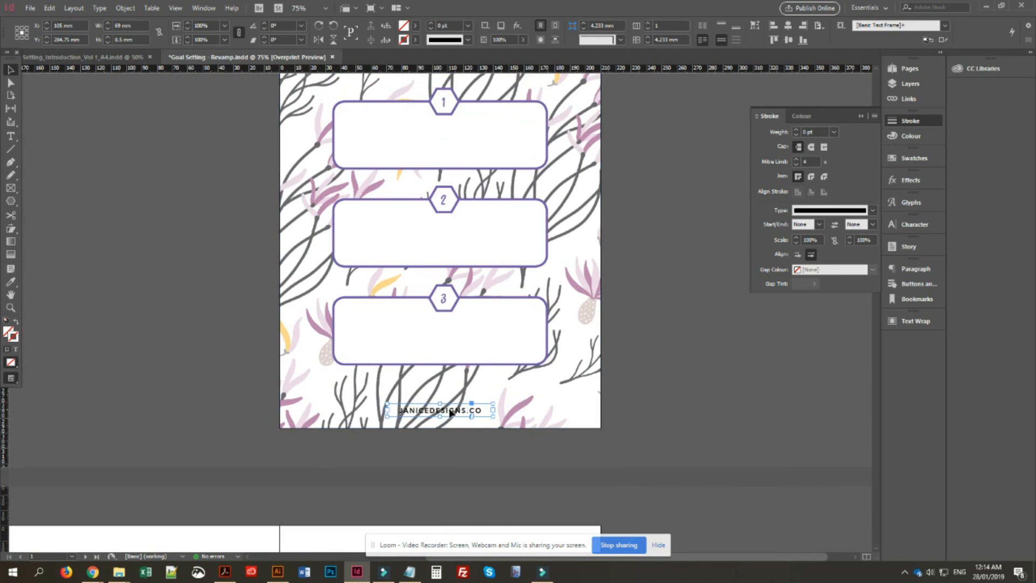
click(712, 391)
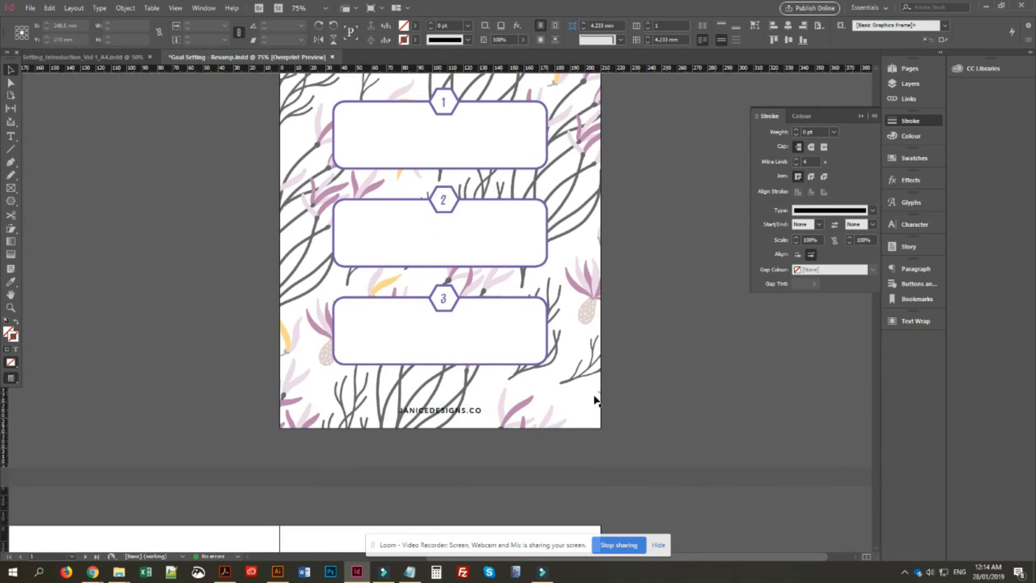
- Copy the new website footer from the goals page and paste it in place on the right-hand page of A-Master
click(444, 412)
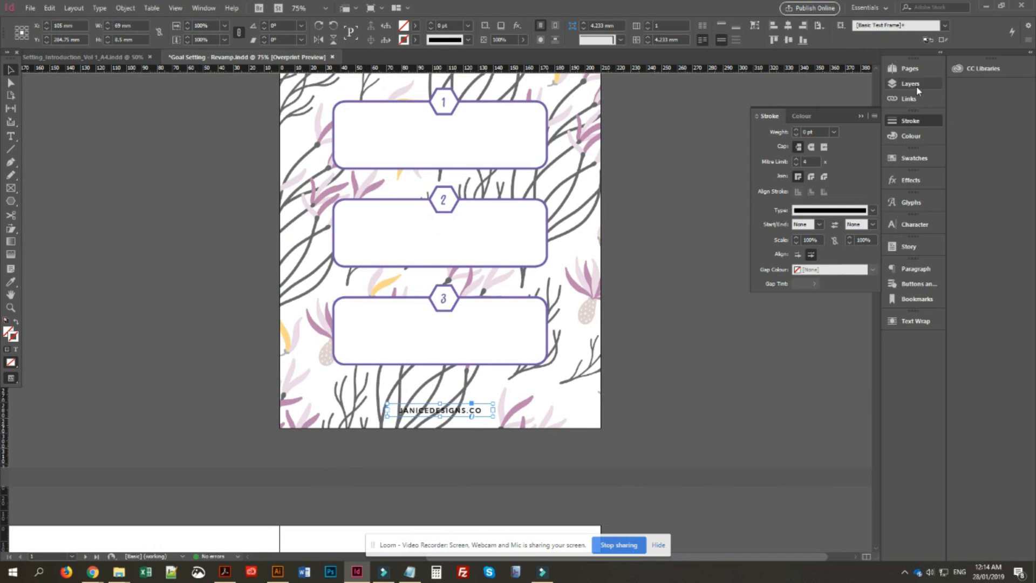
click(910, 68)
double_click(854, 96)
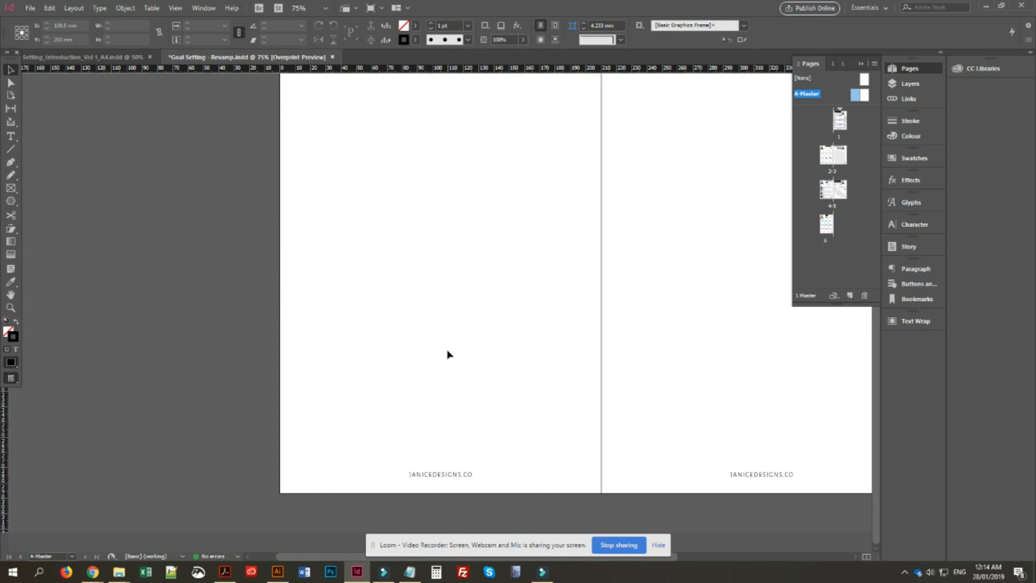
key(ctrl+shift+alt+v)
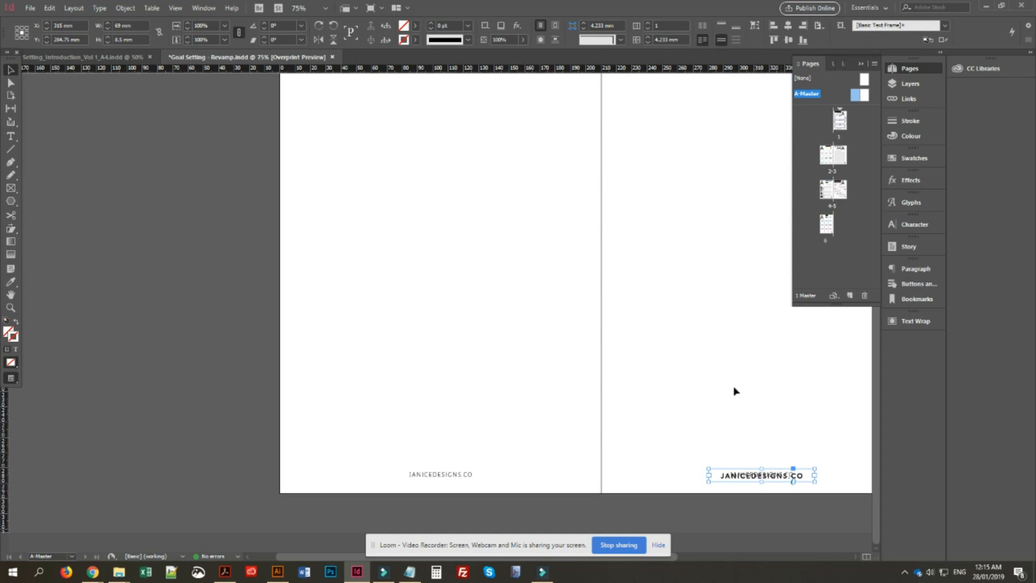
click(845, 124)
click(864, 96)
click(765, 453)
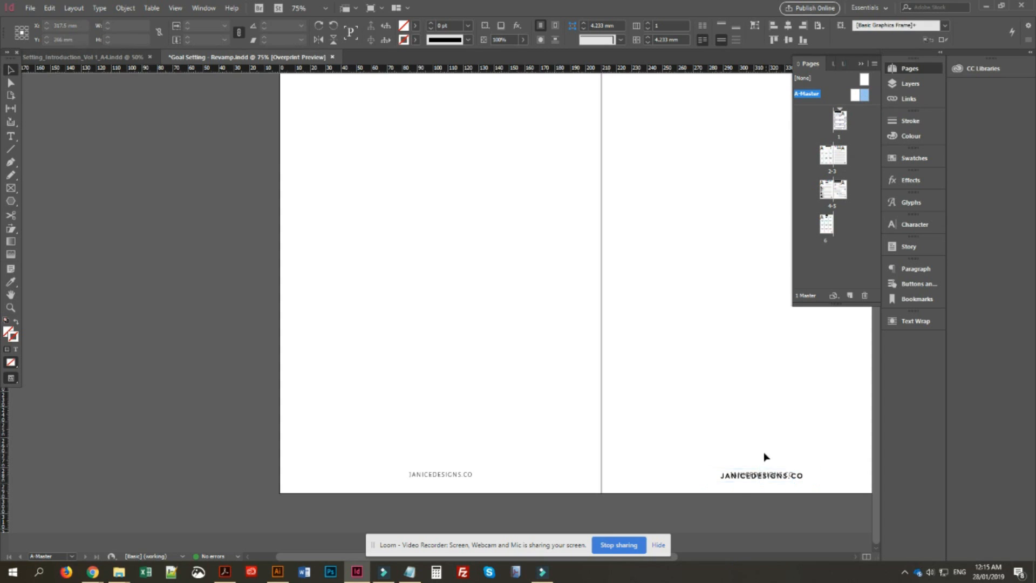
- Delete the old thin website footer beneath the new one on the right-hand master page
click(761, 476)
drag(816, 482, 841, 484)
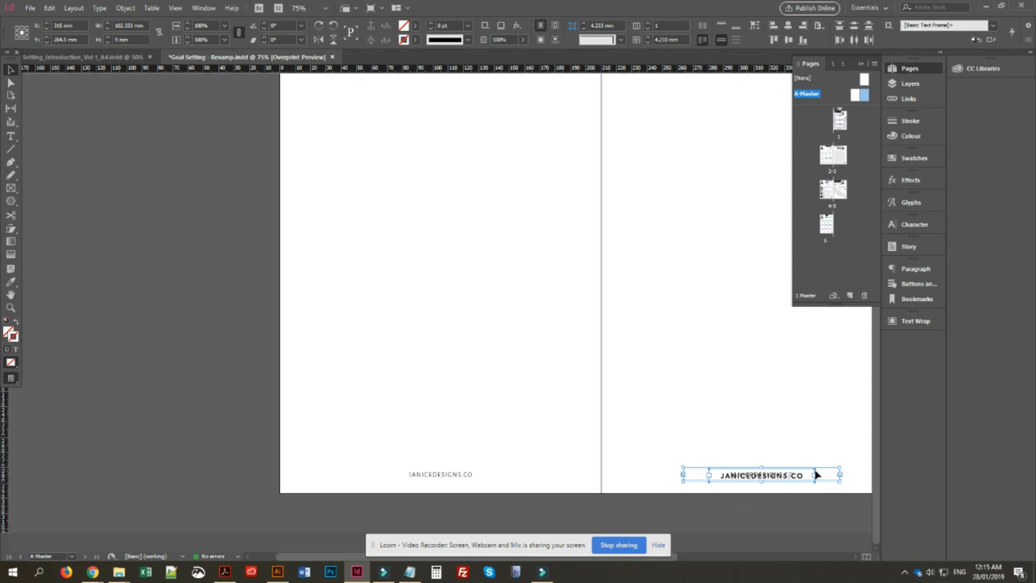
key(ctrl+z)
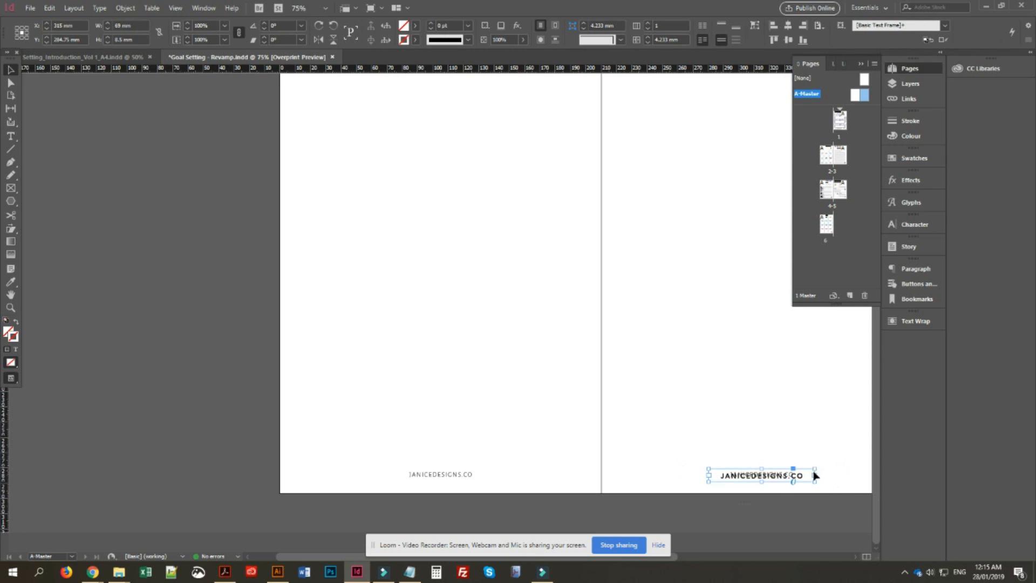
click(814, 491)
scroll(653, 490, right, 3)
drag(606, 452, 641, 503)
click(635, 510)
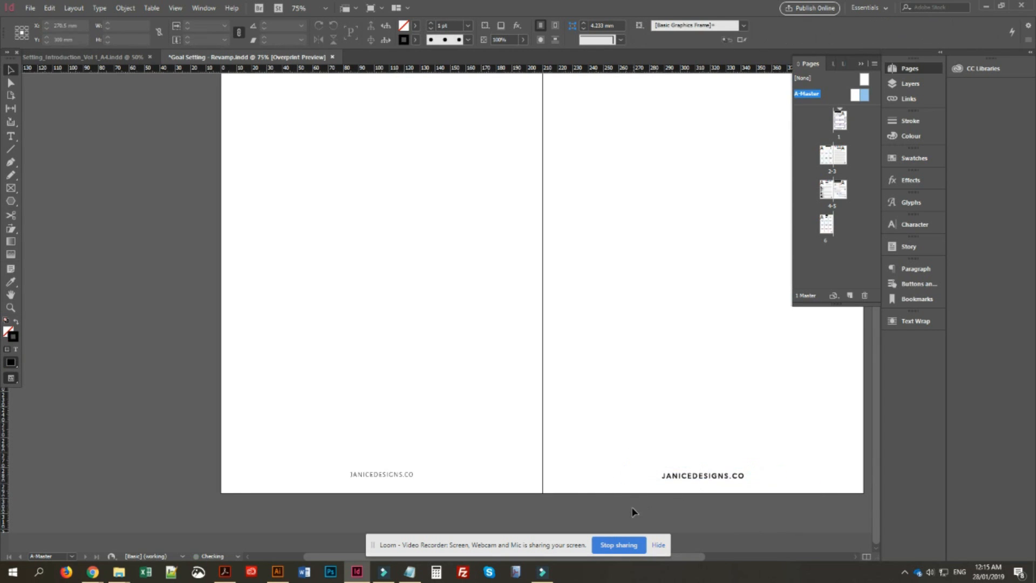
- Duplicate the new website footer onto the left-hand master page and delete the old footer there
click(700, 479)
drag(700, 479, 431, 463)
click(715, 478)
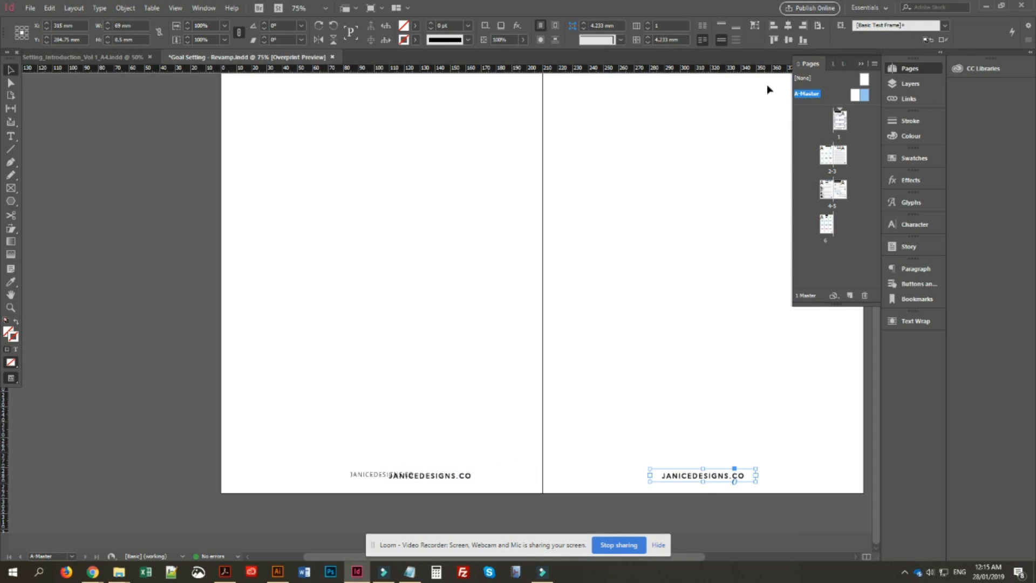
click(359, 479)
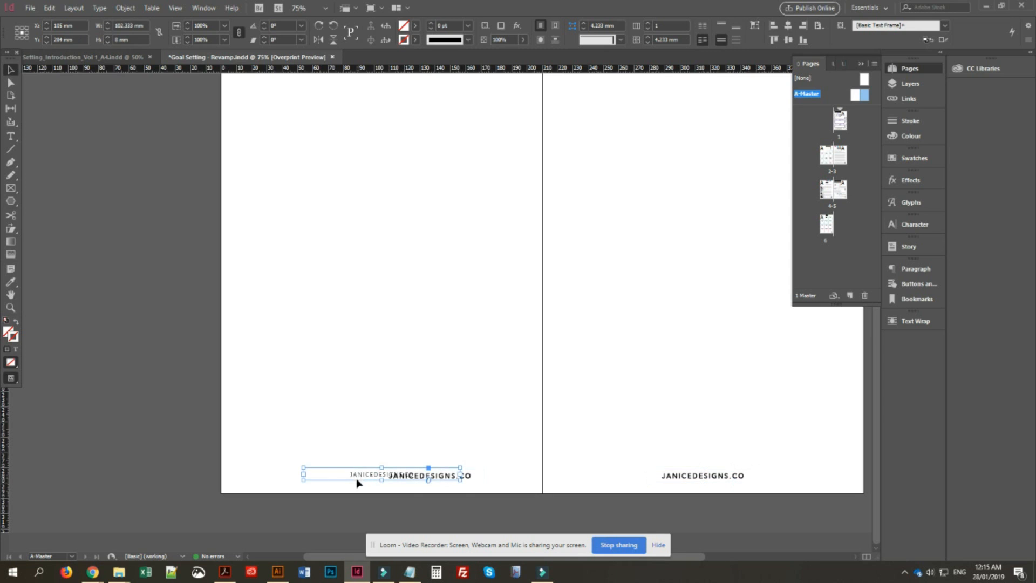
key(Delete)
- Align the duplicated footer's horizontal centre to the margins of the left-hand master page
click(426, 481)
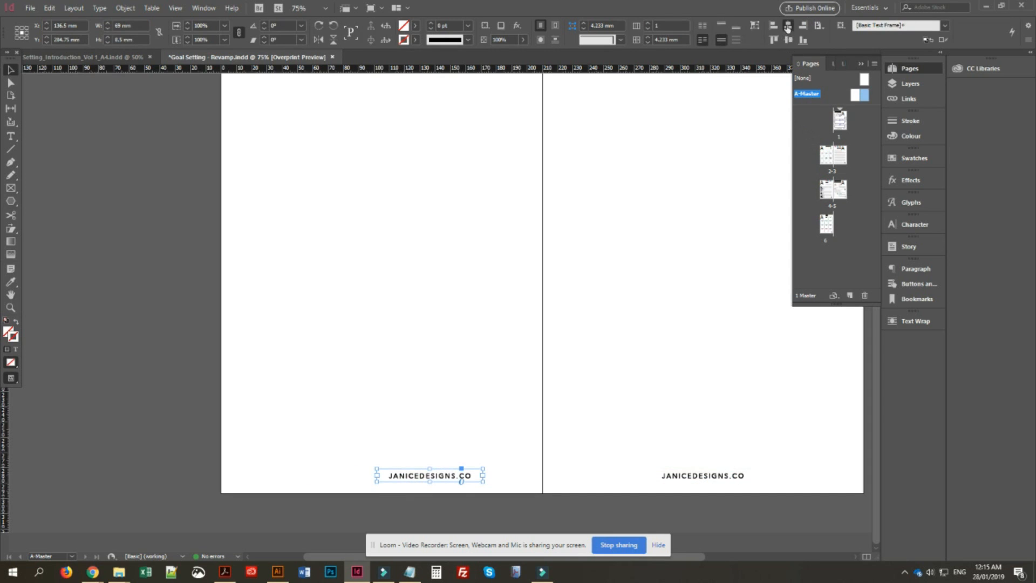
click(788, 25)
click(587, 515)
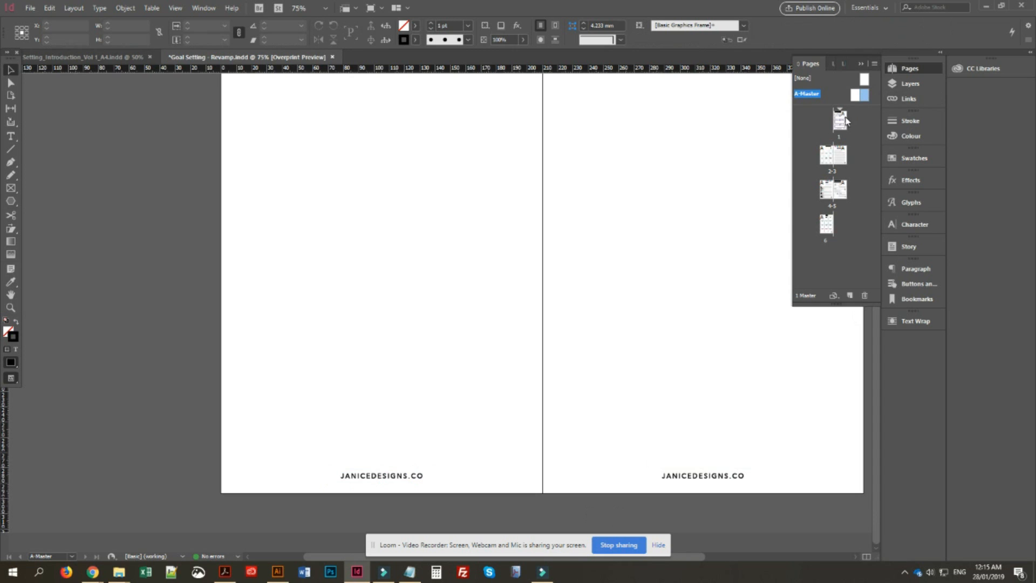
- Return to page 1 and check the website footer on every page of the document
click(839, 120)
double_click(840, 120)
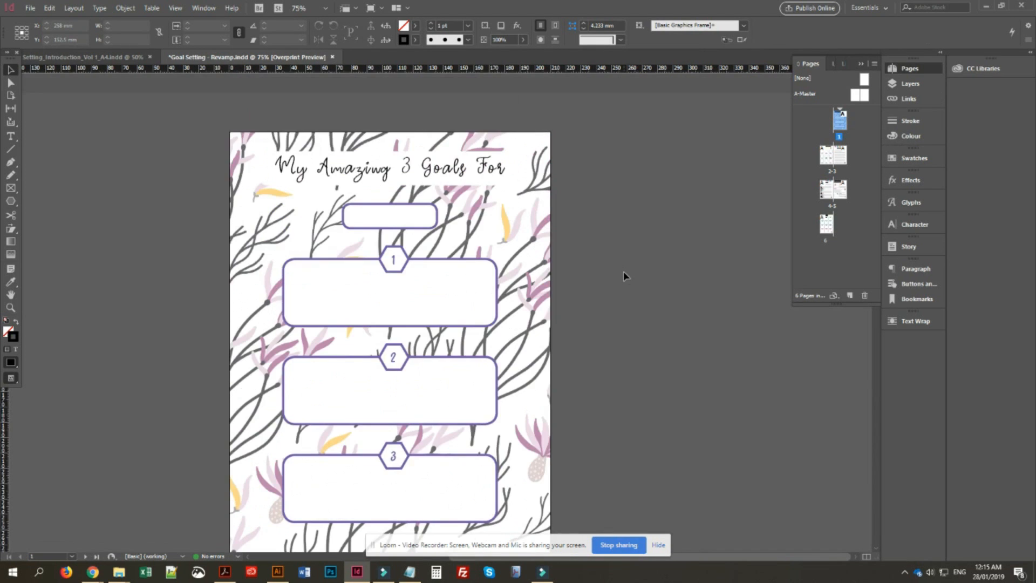
scroll(624, 271, down, 5)
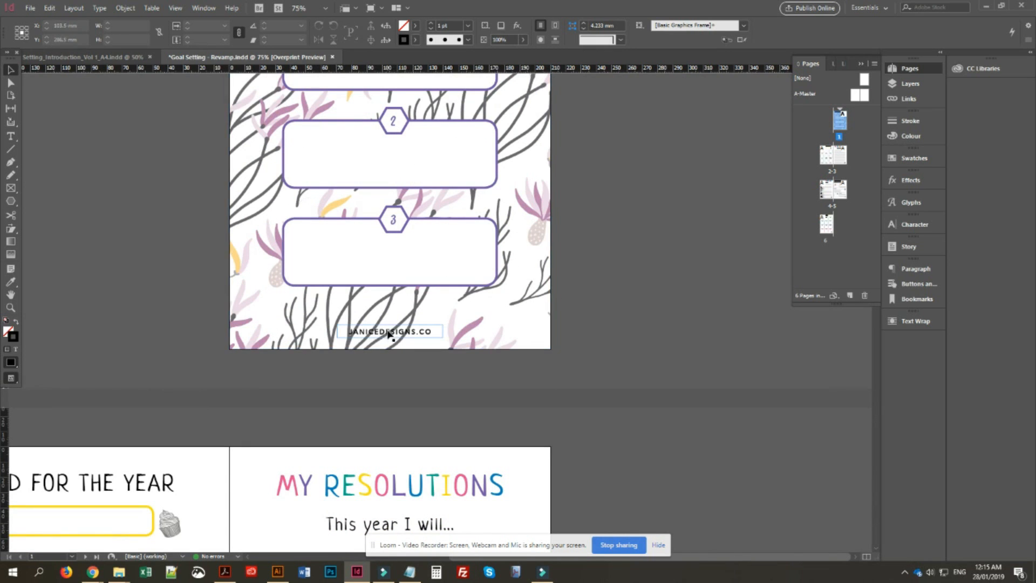
click(388, 331)
scroll(461, 329, down, 7)
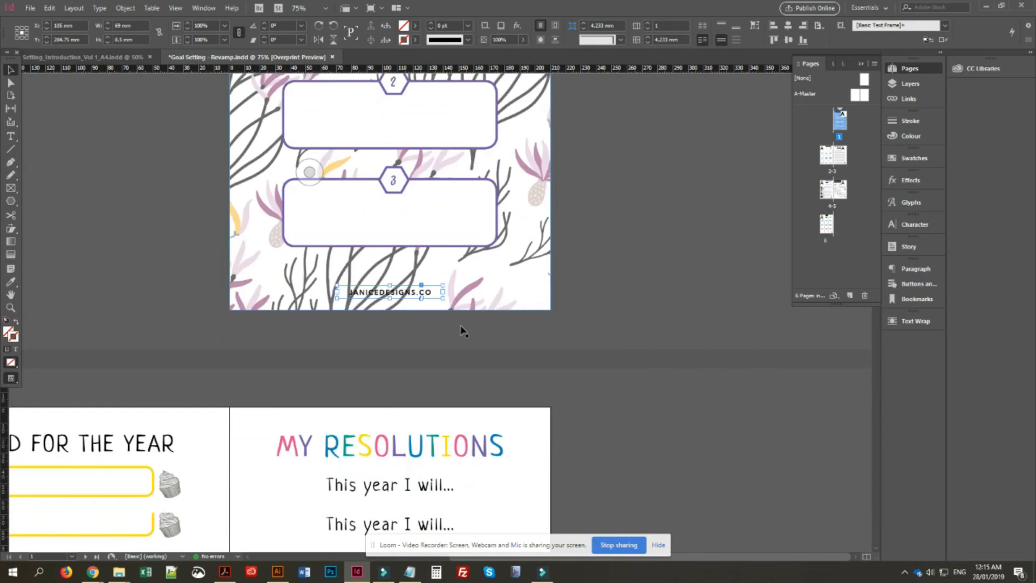
scroll(462, 330, down, 4)
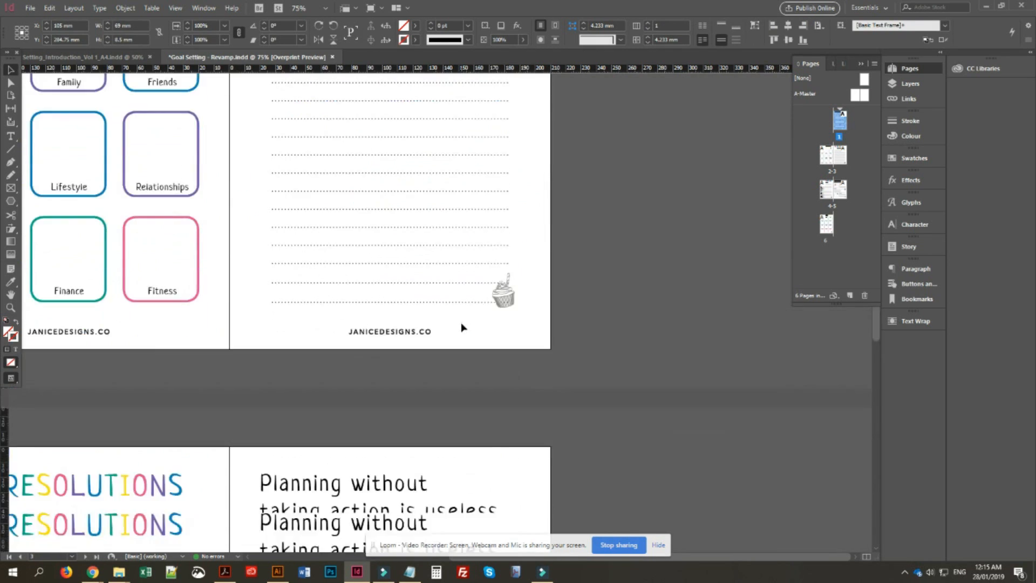
scroll(410, 351, down, 18)
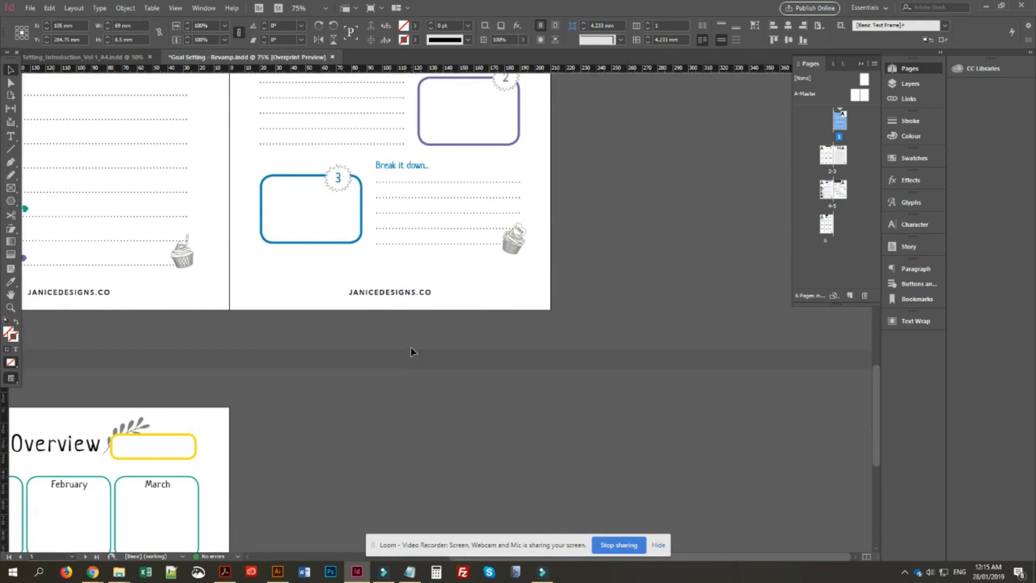
- Add a black stroke to the "My Amazing 3 Goals For" title text on page 1
scroll(411, 350, down, 2)
scroll(419, 349, up, 20)
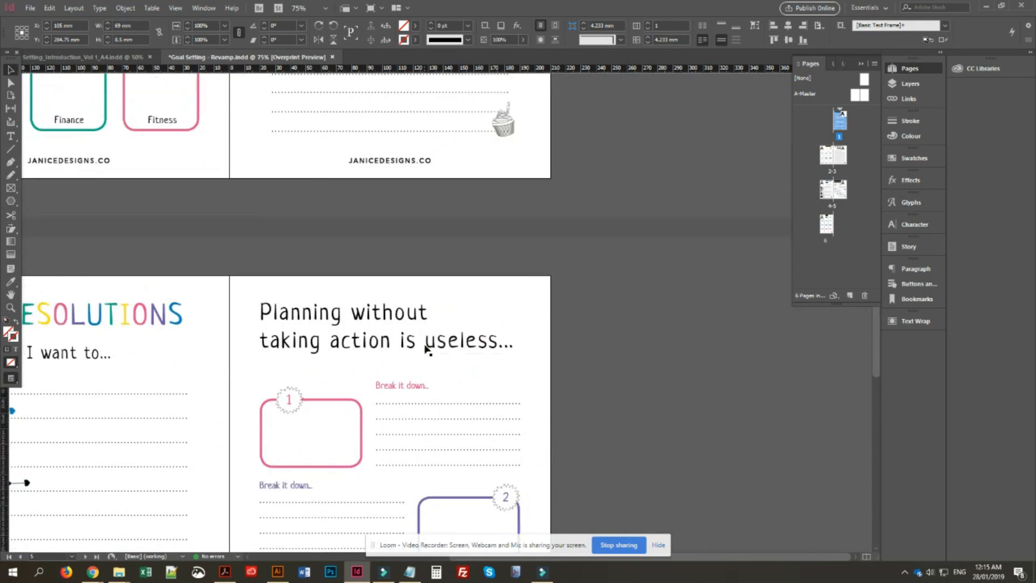
scroll(435, 345, up, 20)
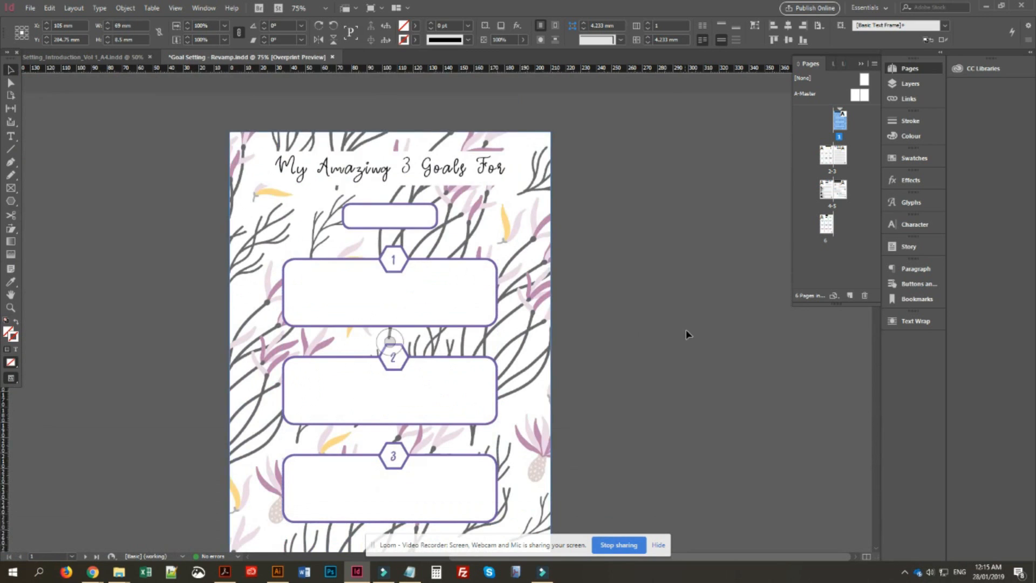
scroll(686, 329, down, 2)
scroll(683, 330, up, 1)
click(679, 330)
scroll(679, 329, up, 2)
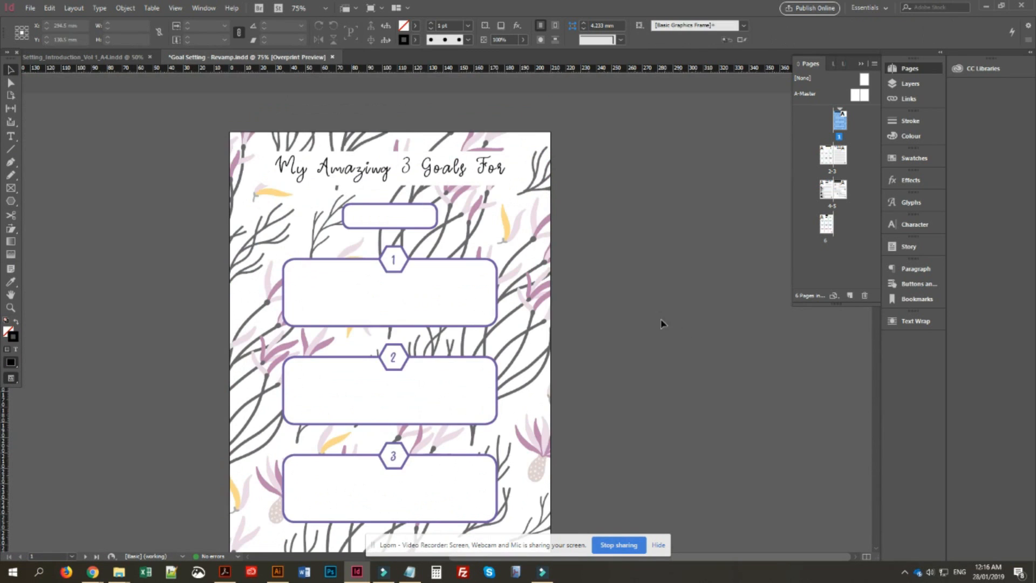
double_click(492, 178)
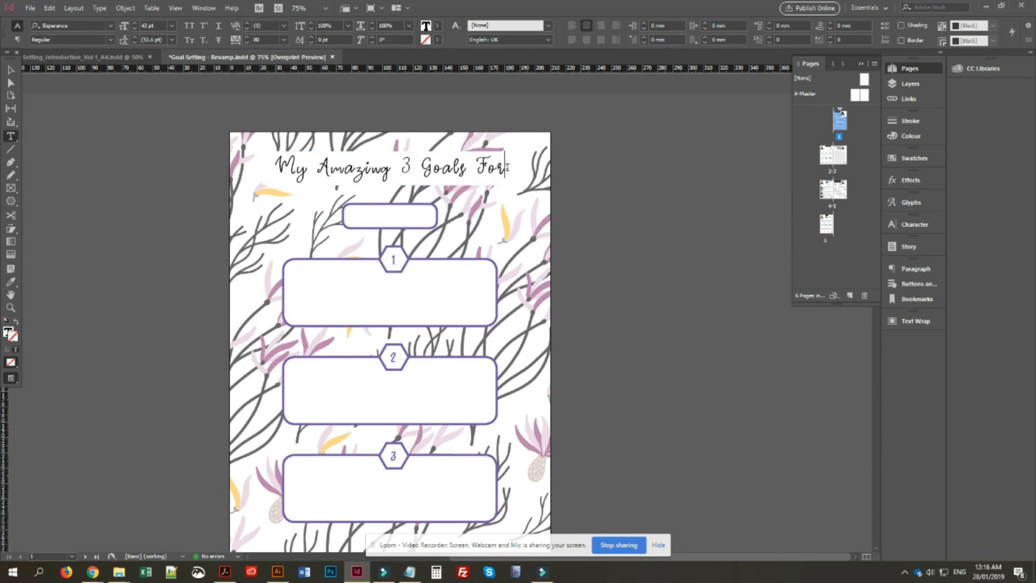
key(ctrl+a)
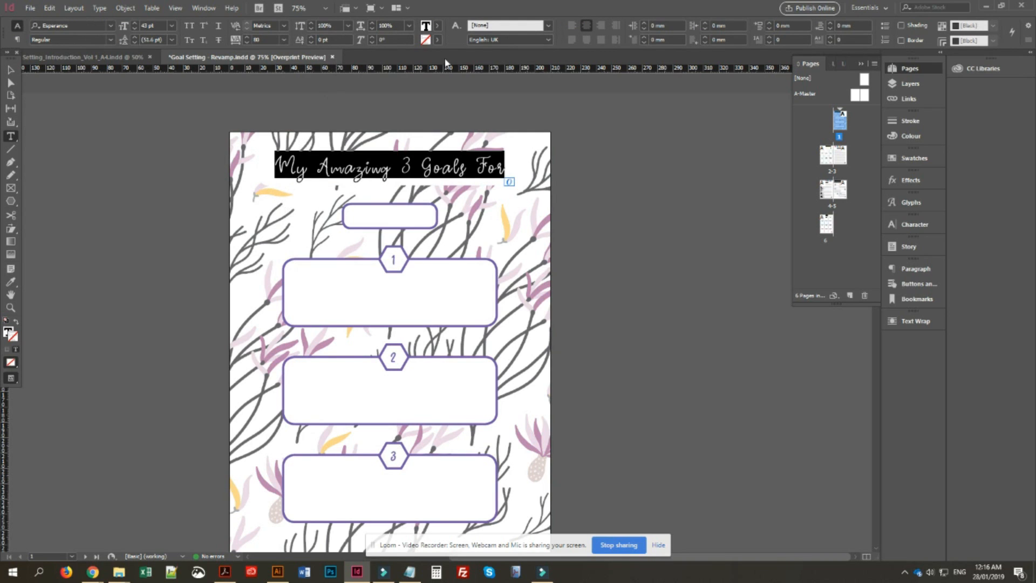
click(438, 40)
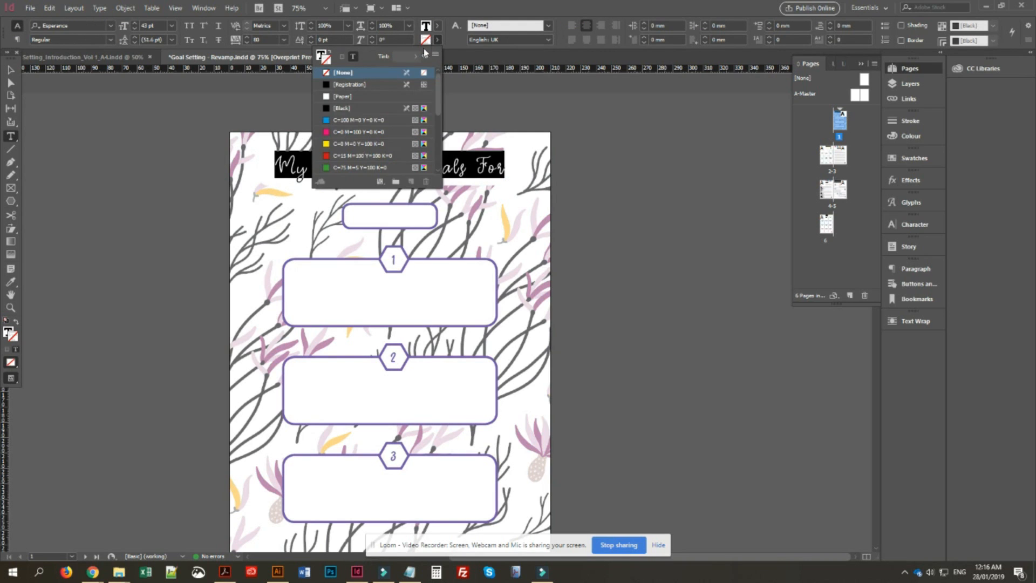
click(341, 107)
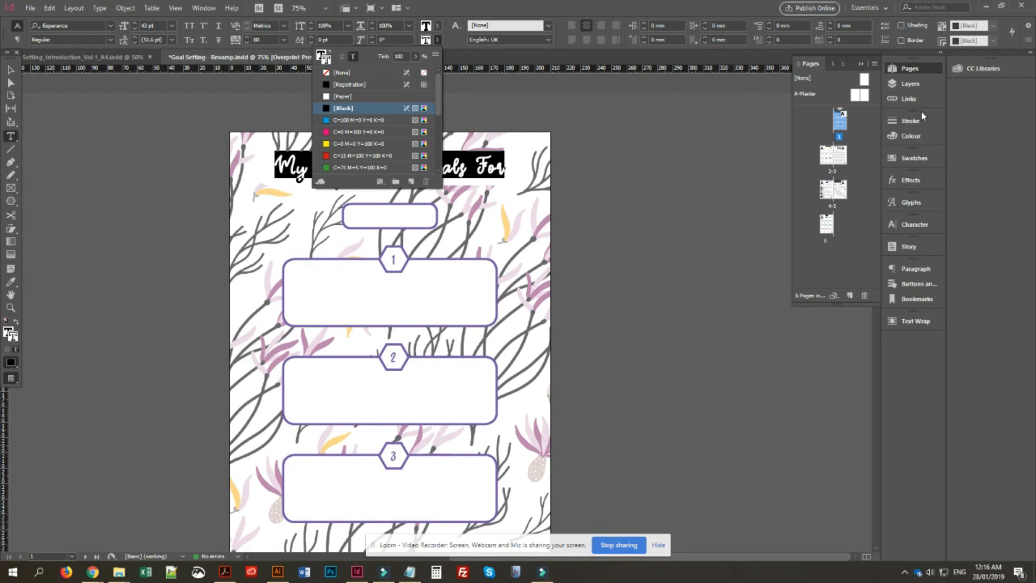
- Set the stroke weight of the title text to 0.25 pt
key(alt+Tab)
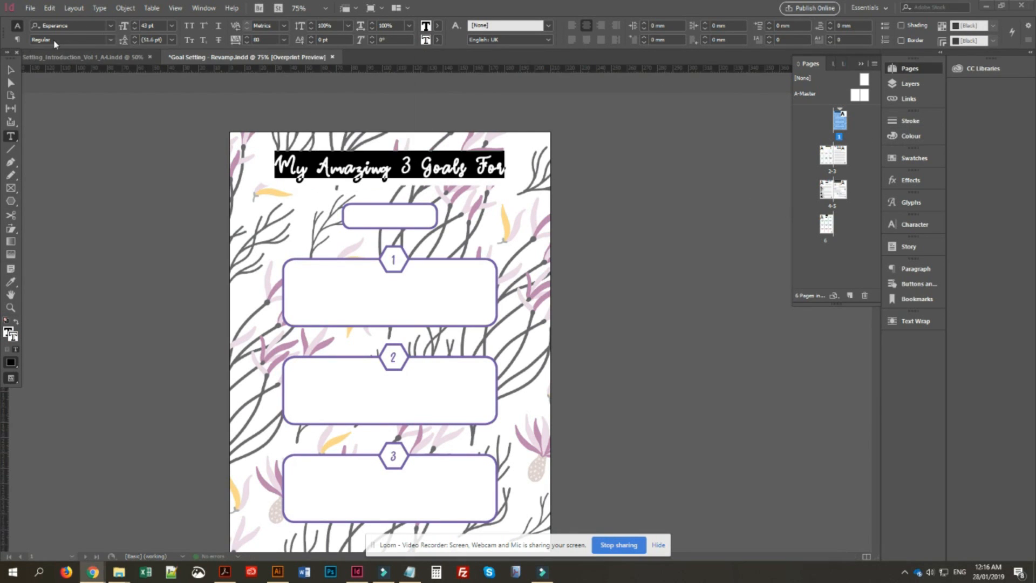
click(910, 123)
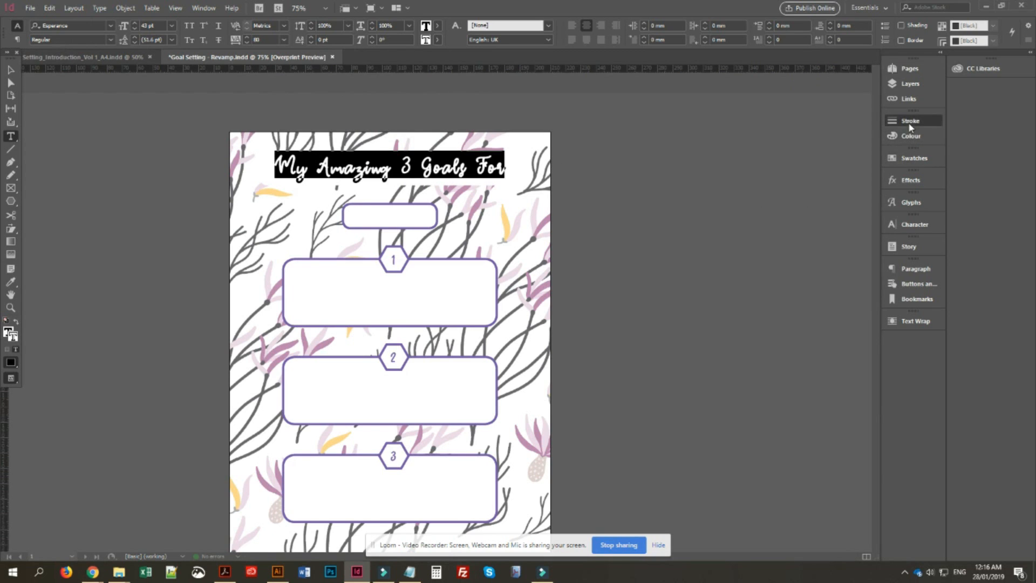
click(834, 132)
click(831, 155)
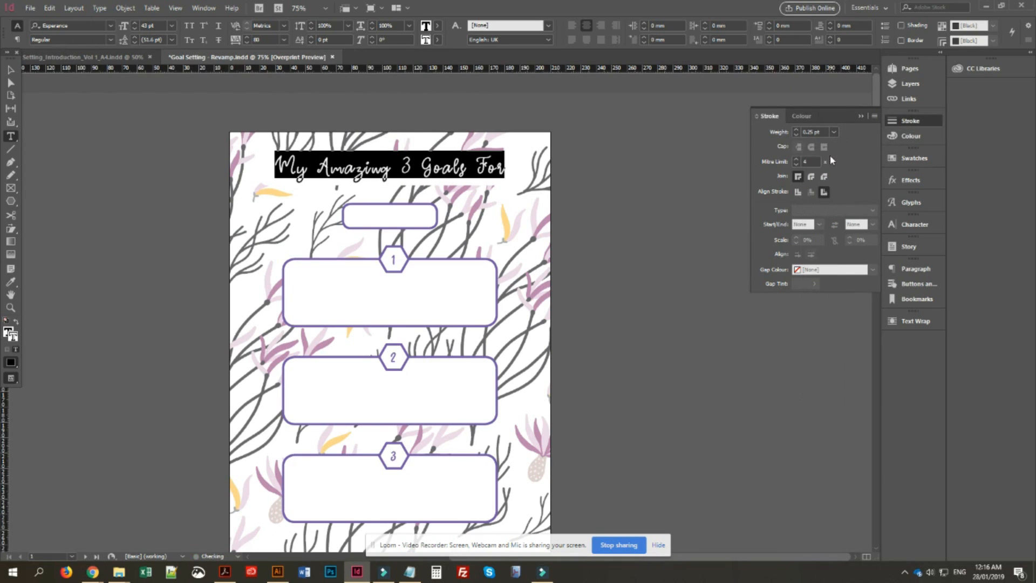
- Reselect the title text, try a stroke weight of 1 pt on it, and deselect it
key(Escape)
click(657, 221)
click(485, 179)
double_click(484, 178)
triple_click(486, 170)
click(810, 130)
key(Return)
click(808, 132)
text(1)
key(Return)
click(10, 69)
click(35, 104)
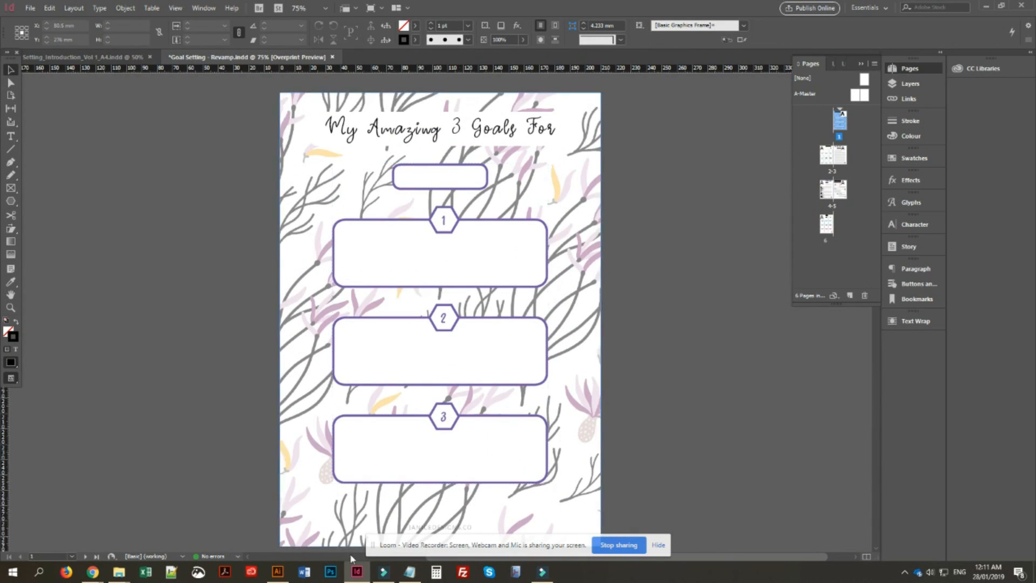
- Switch to Acrobat and view the original first page in Goal Setting_Vol 1_Preview.pdf for comparison with the redesign
click(119, 572)
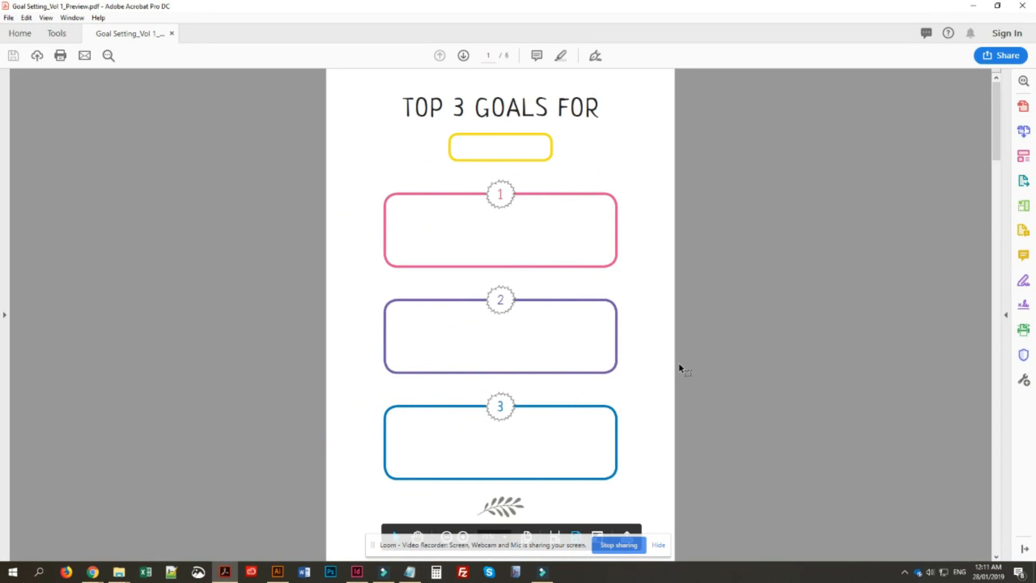
scroll(681, 369, down, 3)
scroll(680, 369, up, 2)
click(973, 6)
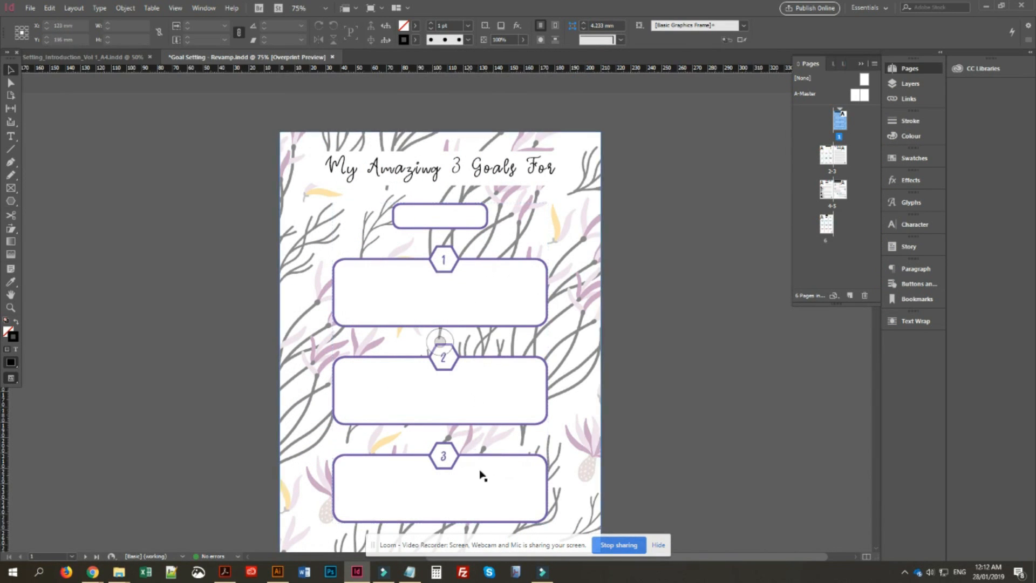
- Review the redesigned first page in InDesign from the title down to the website footer
scroll(658, 383, down, 3)
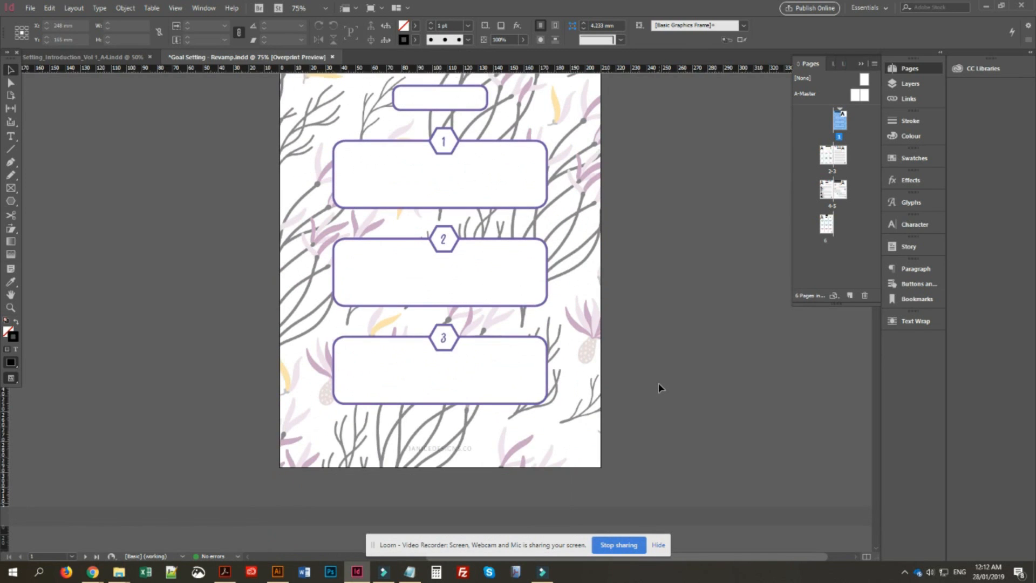
scroll(659, 387, up, 3)
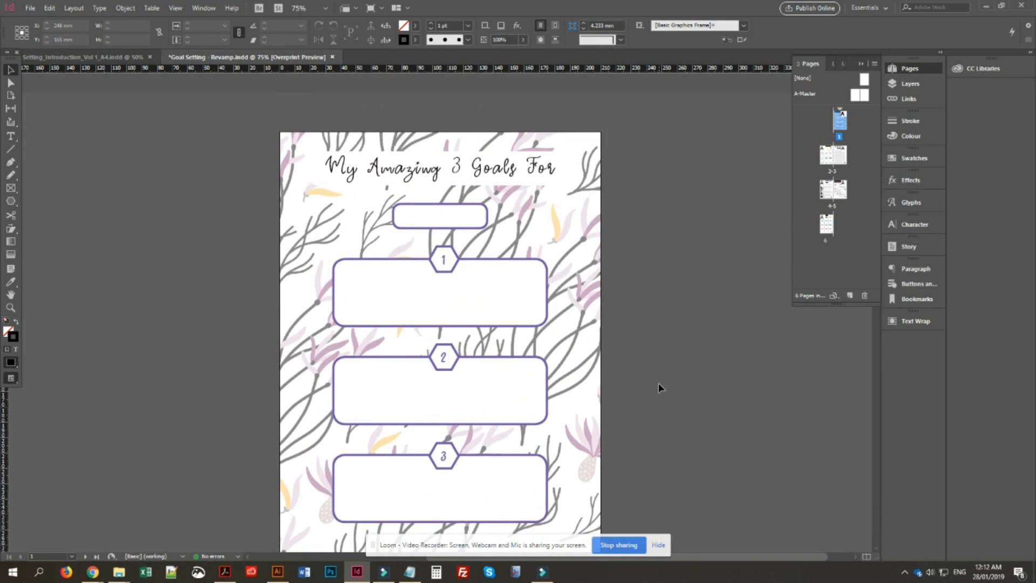
scroll(658, 388, down, 2)
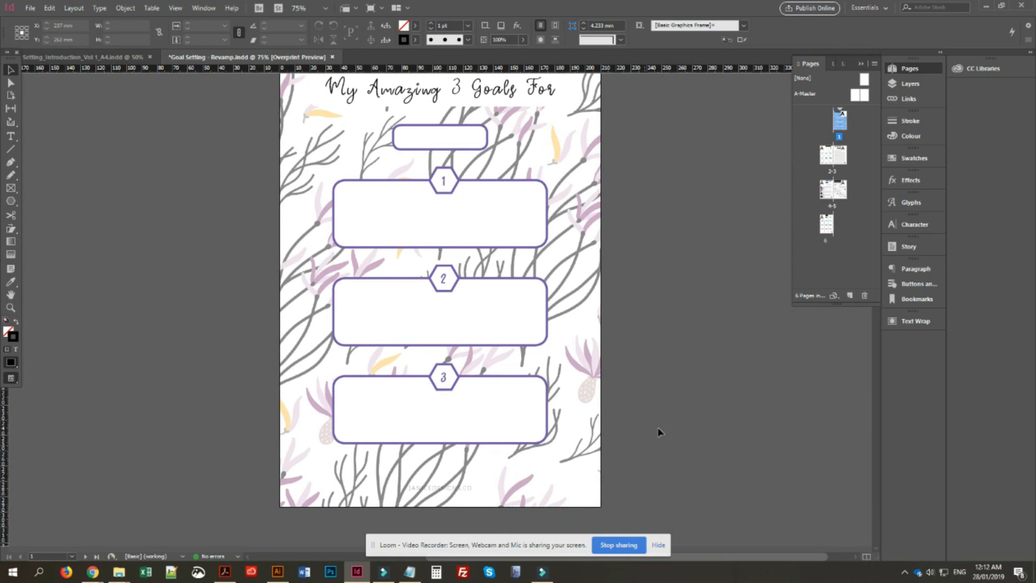
scroll(669, 416, up, 2)
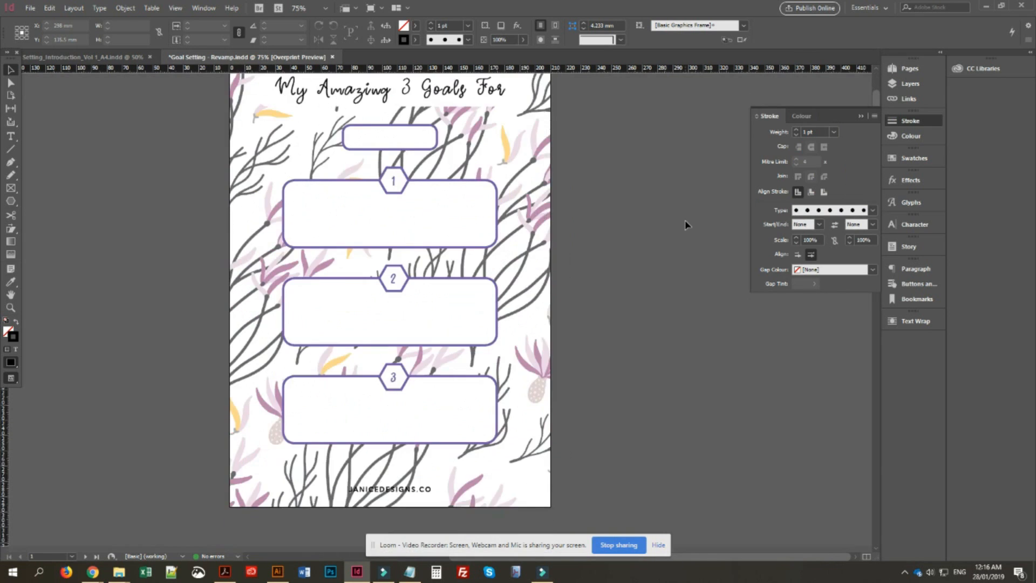
scroll(685, 225, down, 1)
scroll(685, 224, up, 1)
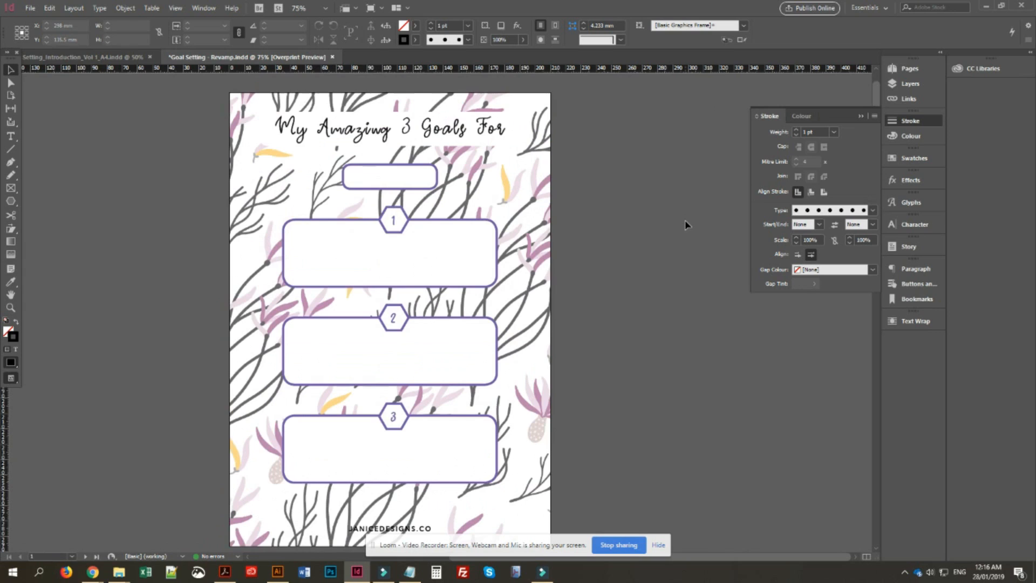